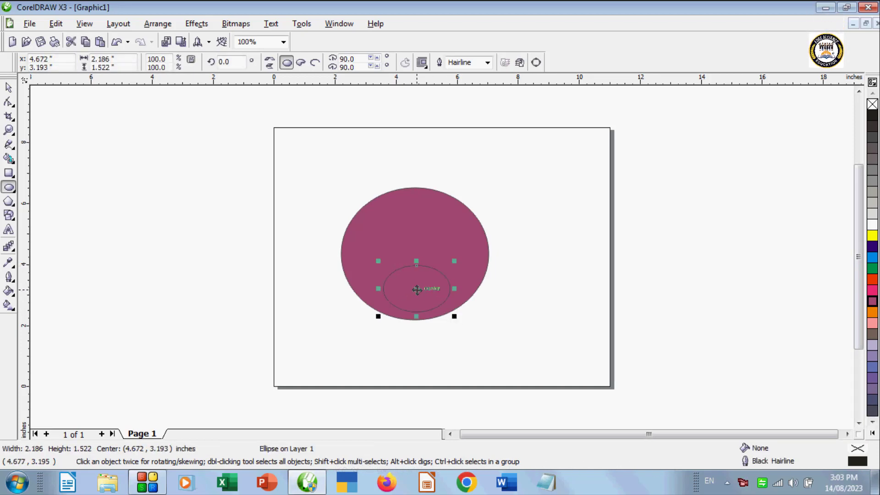
Move the small inner ellipse down to the lower edge of the purple ellipse and fill it white.
drag(417, 296, 417, 290)
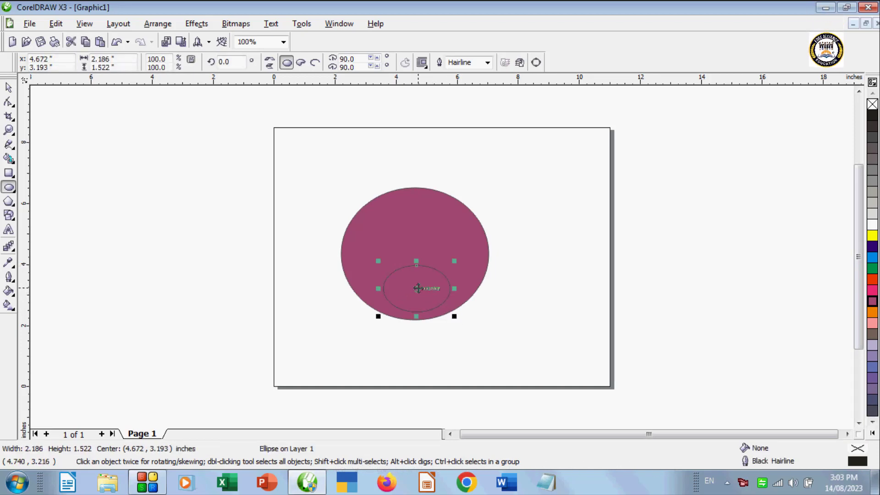
drag(413, 296, 413, 296)
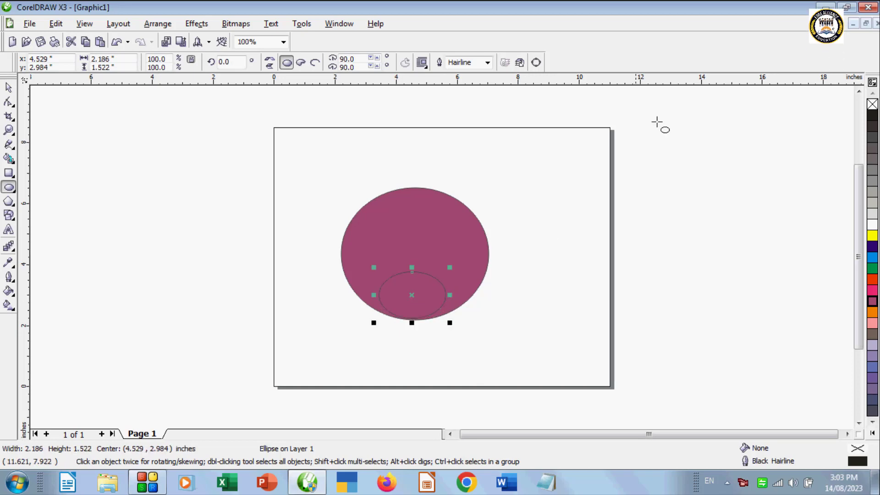
click(871, 226)
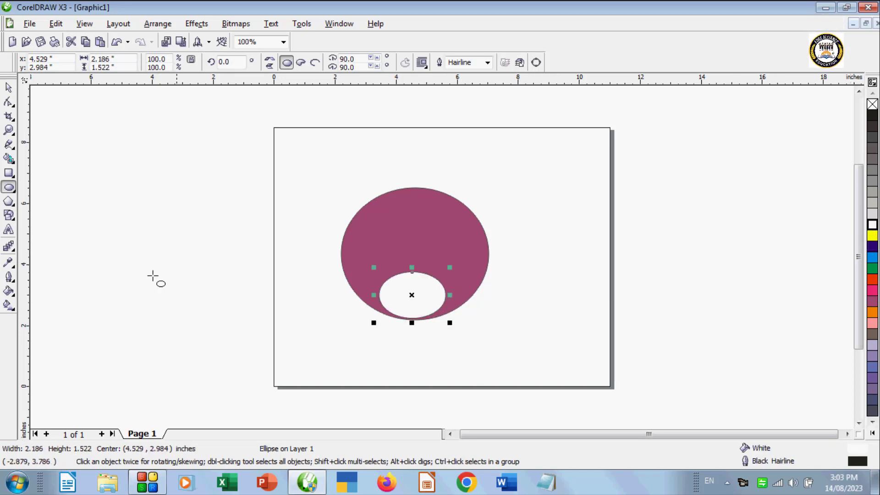
Widen the white ellipse to about 2.61 inches and remove its outline.
drag(450, 296, 463, 295)
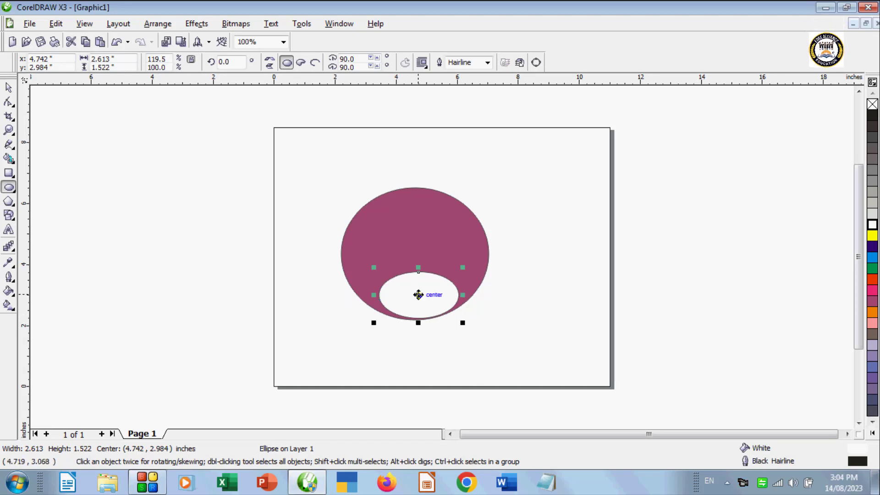
click(416, 297)
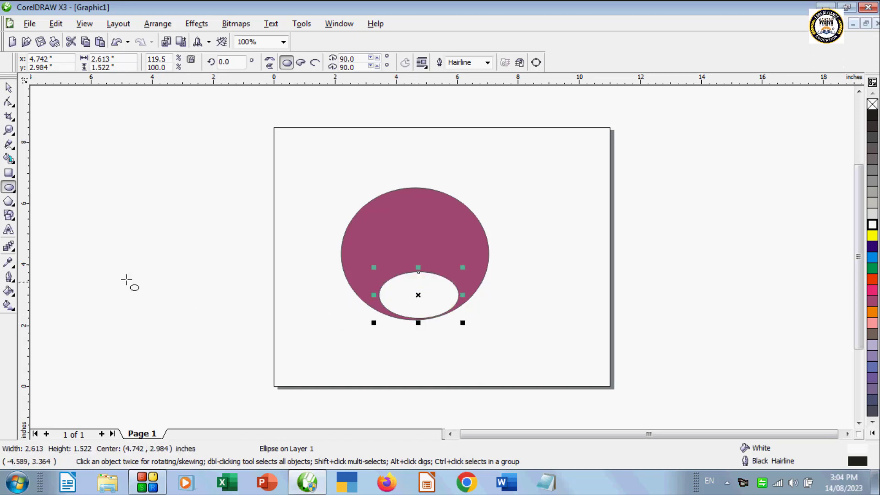
click(11, 279)
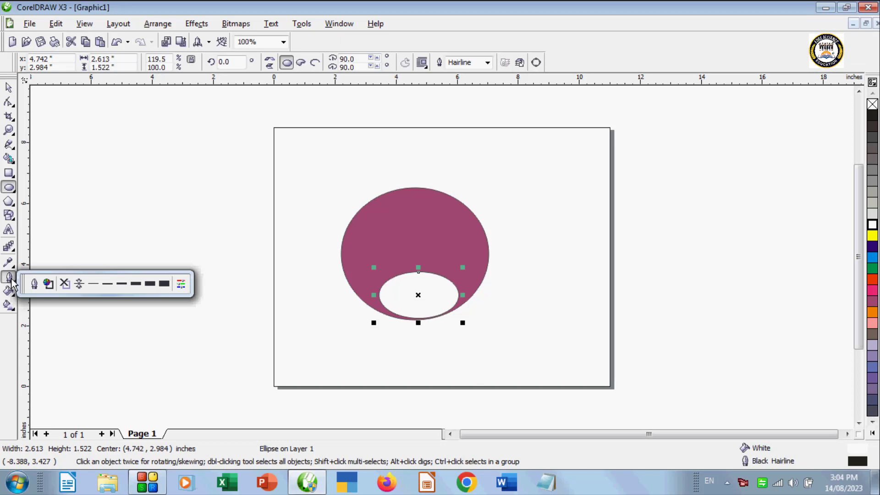
click(64, 283)
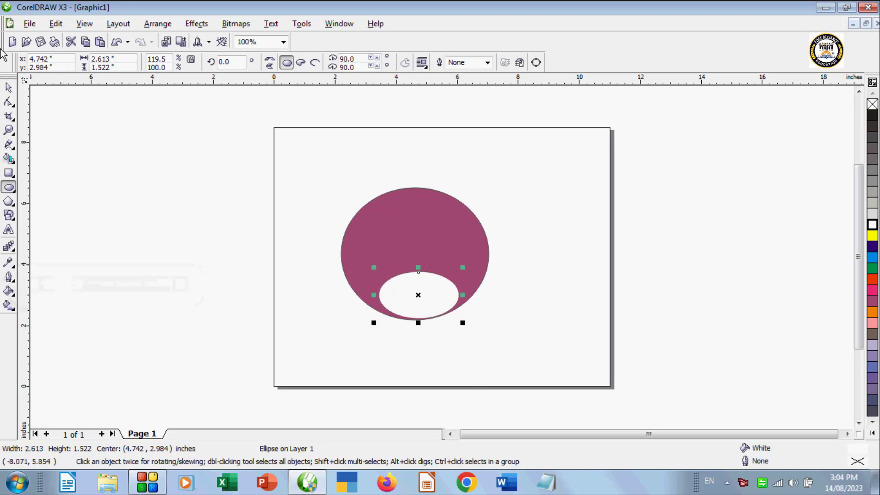
Blend the purple and white ellipses together using 120 steps.
mouse_move(285, 170)
mouse_down()
mouse_move(464, 302)
mouse_move(604, 368)
mouse_up()
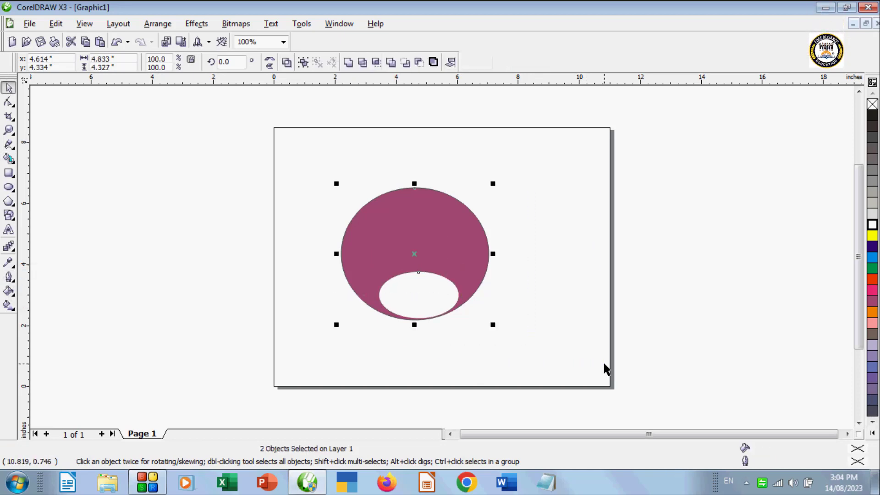
click(160, 26)
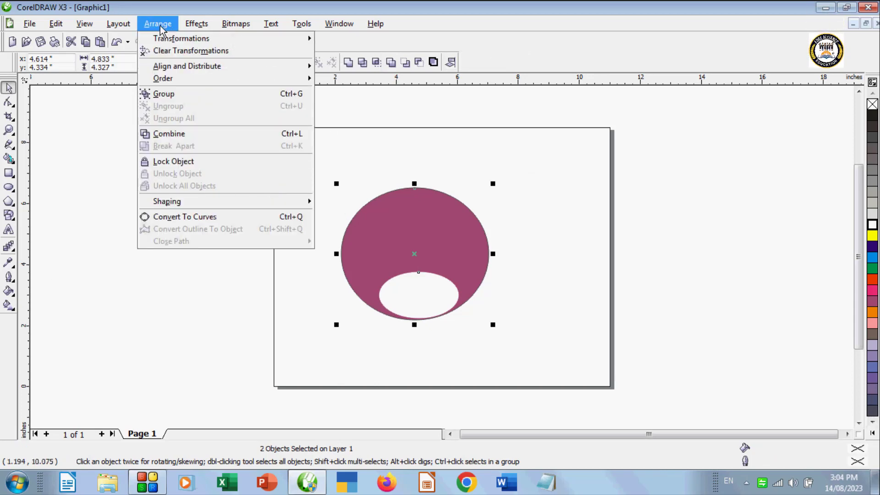
mouse_move(196, 25)
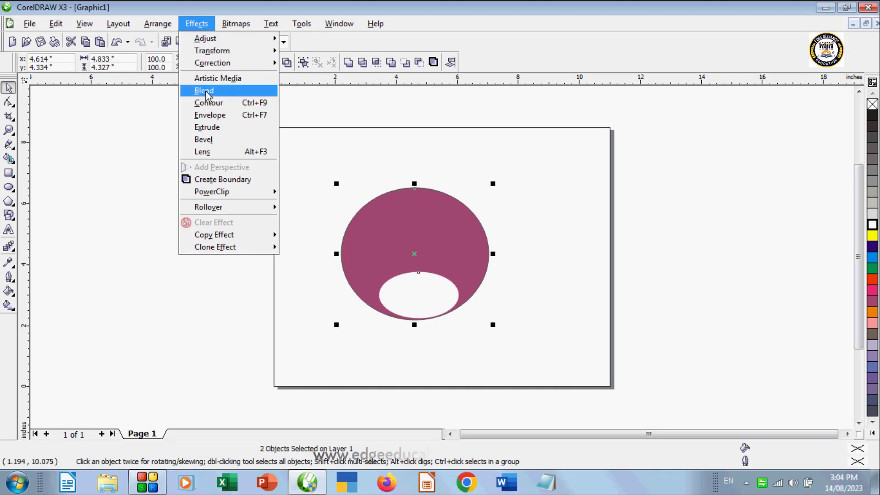
click(204, 91)
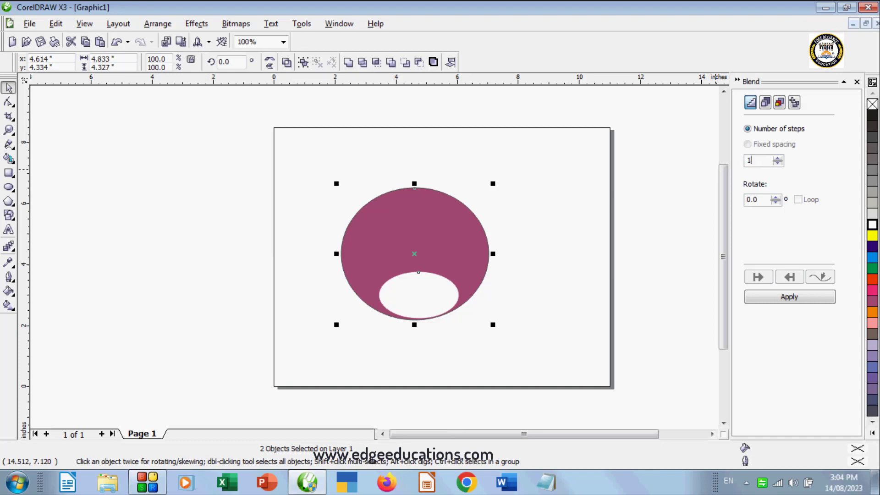
click(807, 299)
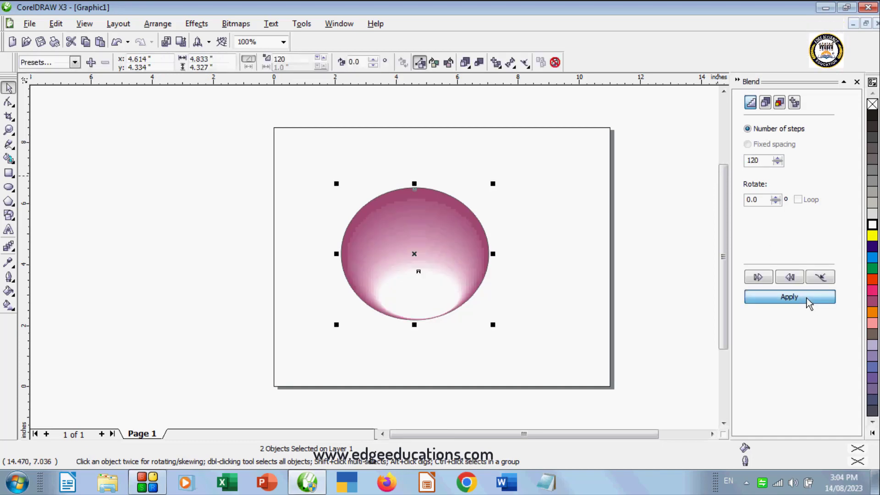
click(857, 81)
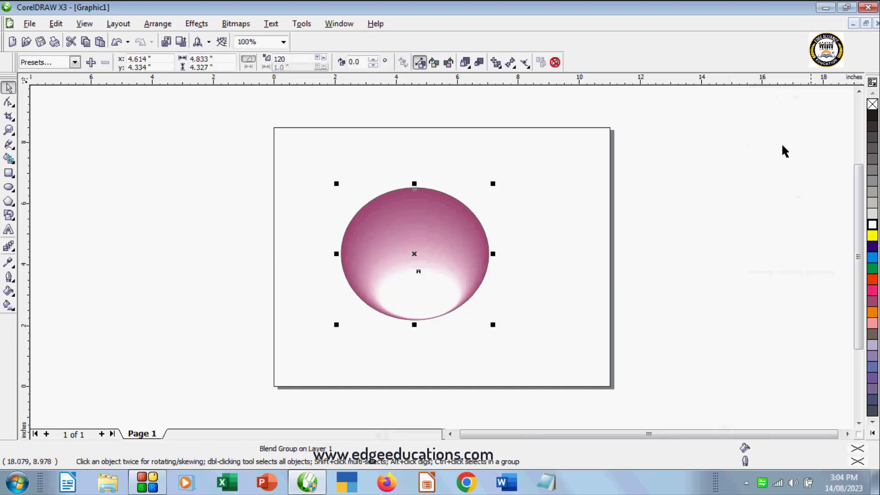
Display the blended drawing in Simple Wireframe view and in Wireframe view for comparison.
click(85, 23)
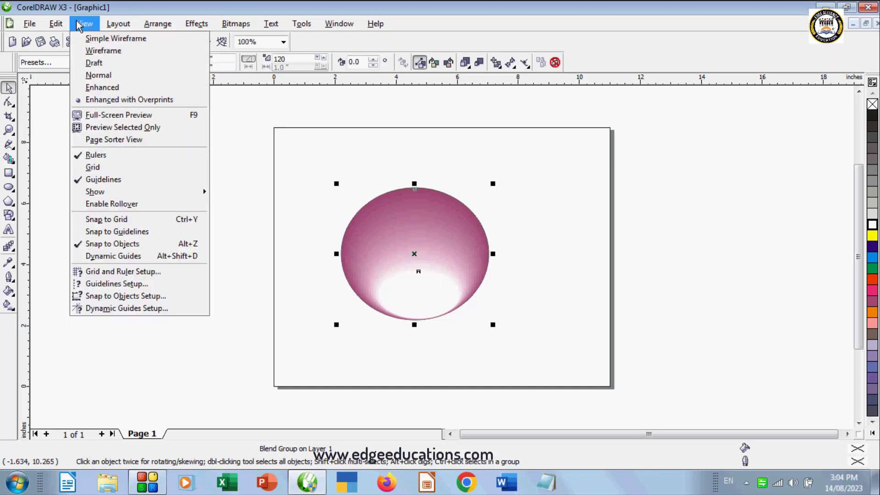
click(107, 40)
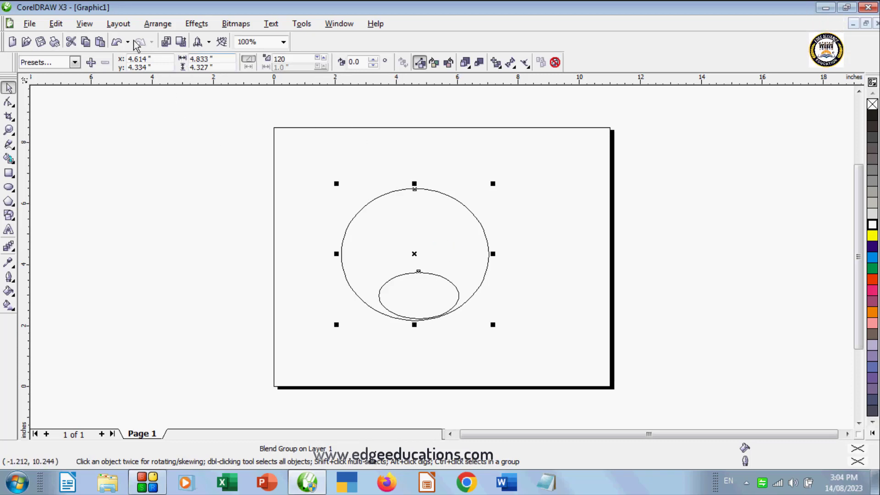
click(85, 24)
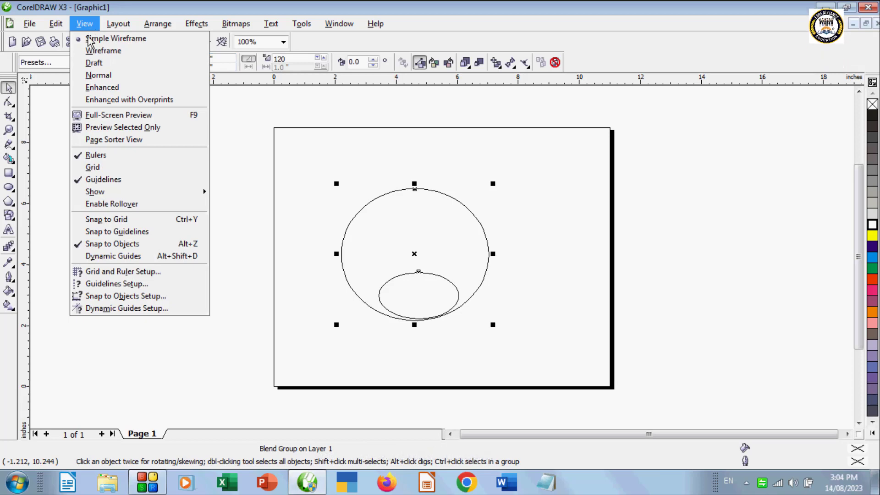
click(96, 50)
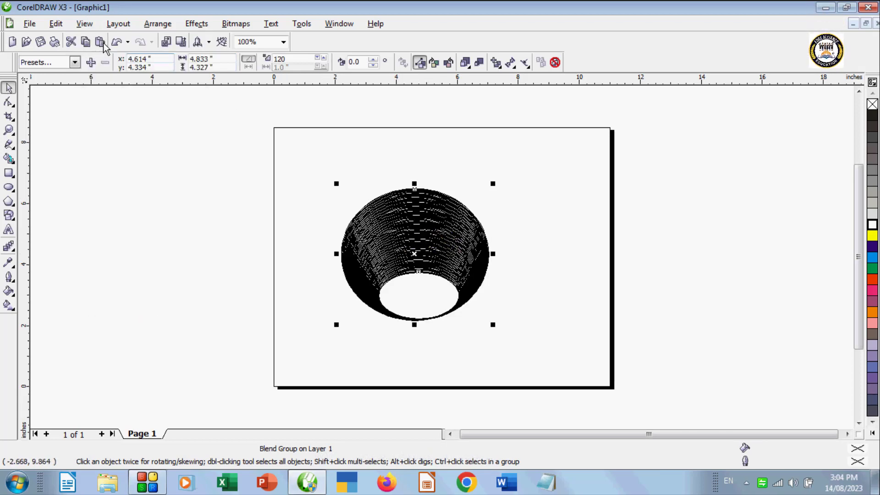
Display the blended drawing in Draft view and in Normal view for comparison.
click(85, 24)
click(91, 66)
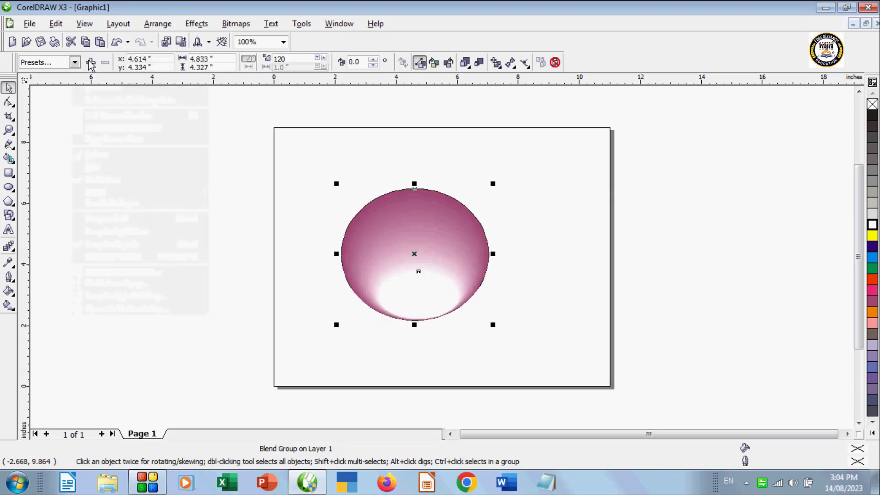
click(86, 24)
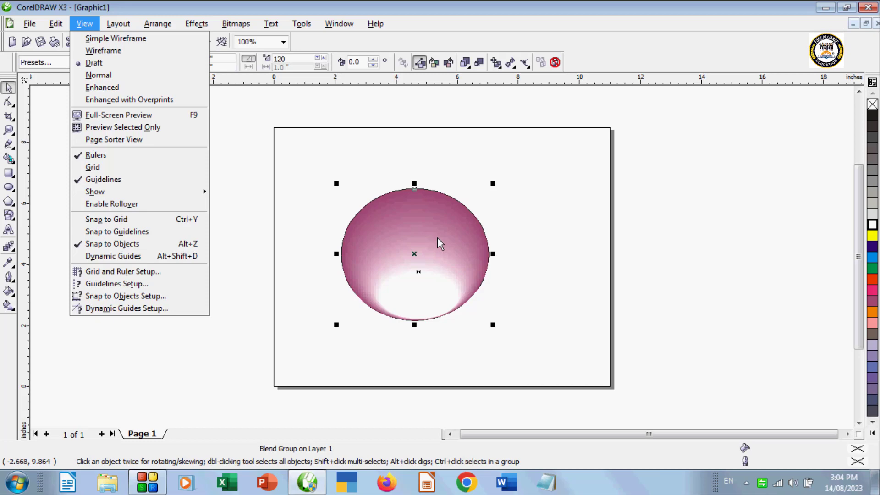
click(120, 76)
click(93, 25)
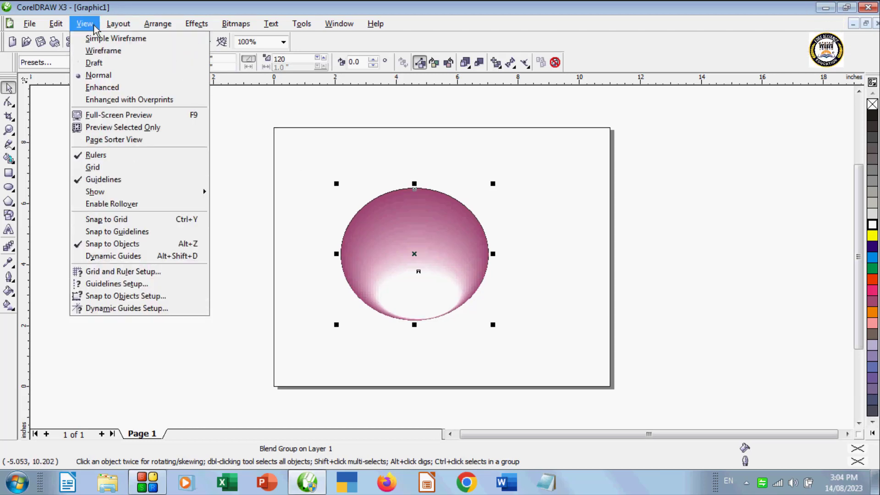
click(261, 108)
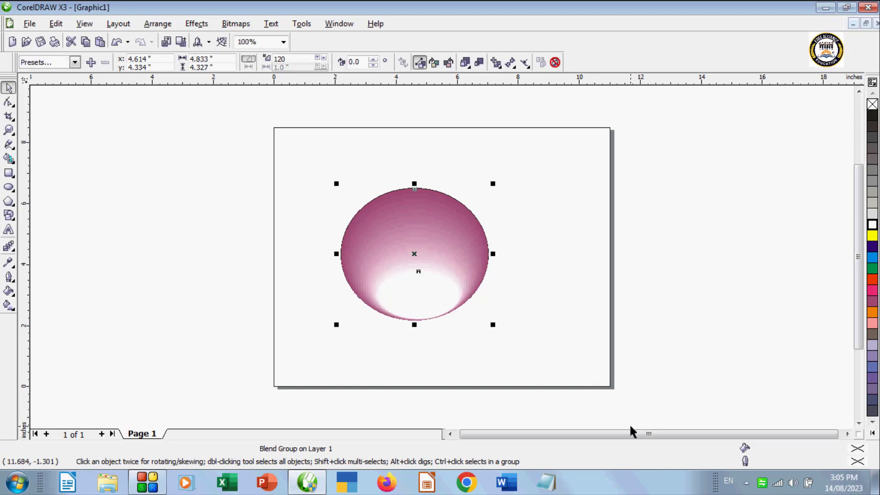
Inspect the blended ellipse's edges up close at 200% and switch the display to Enhanced view.
click(9, 130)
click(370, 234)
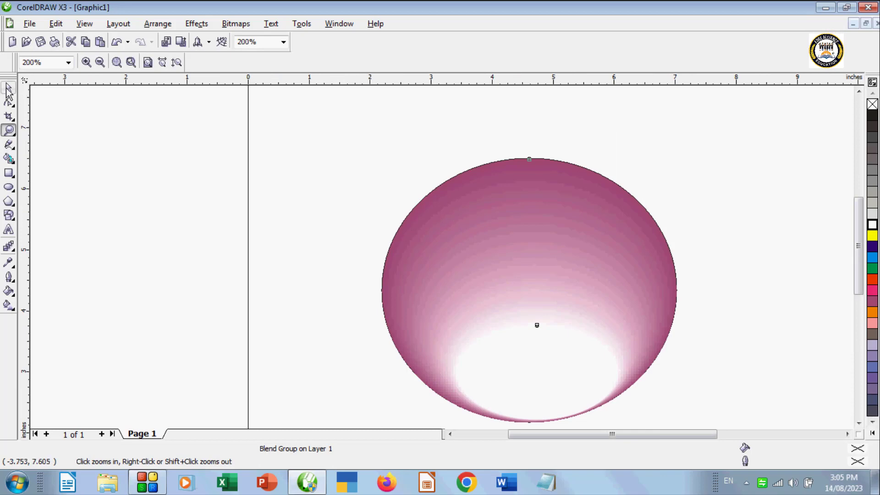
click(9, 88)
click(84, 25)
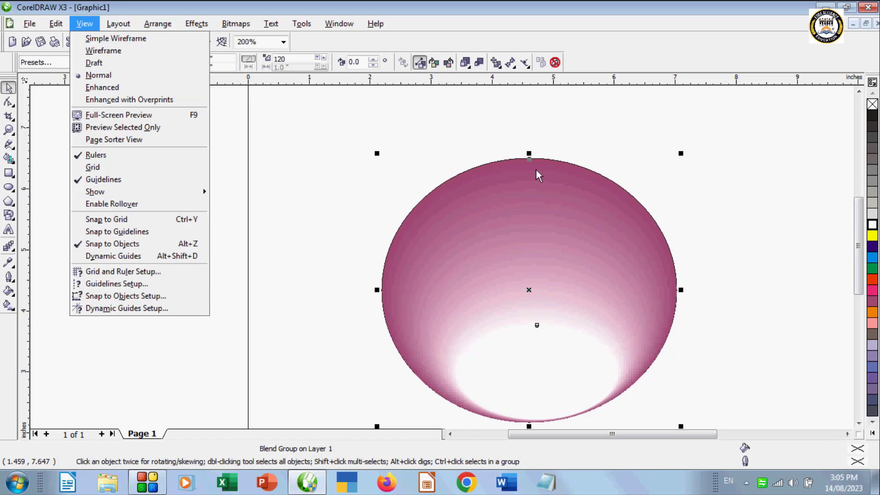
click(119, 88)
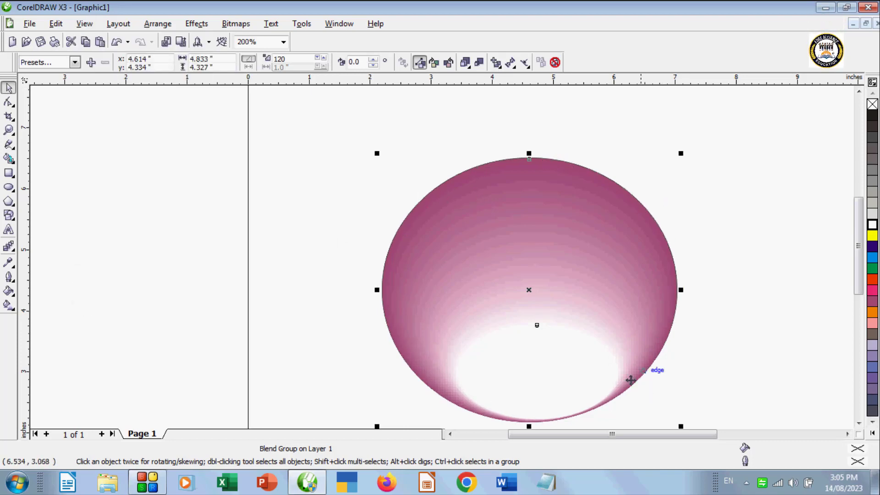
Switch the display to Enhanced with Overprints view and return to 100% zoom.
click(84, 24)
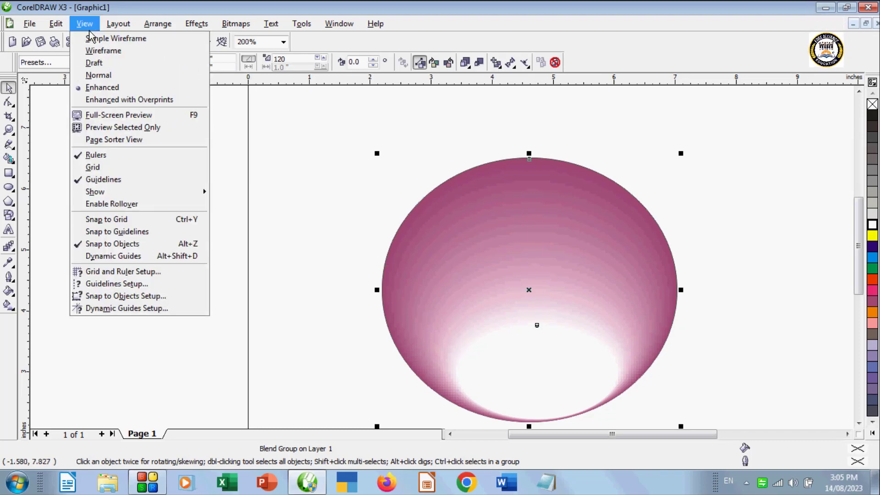
click(106, 100)
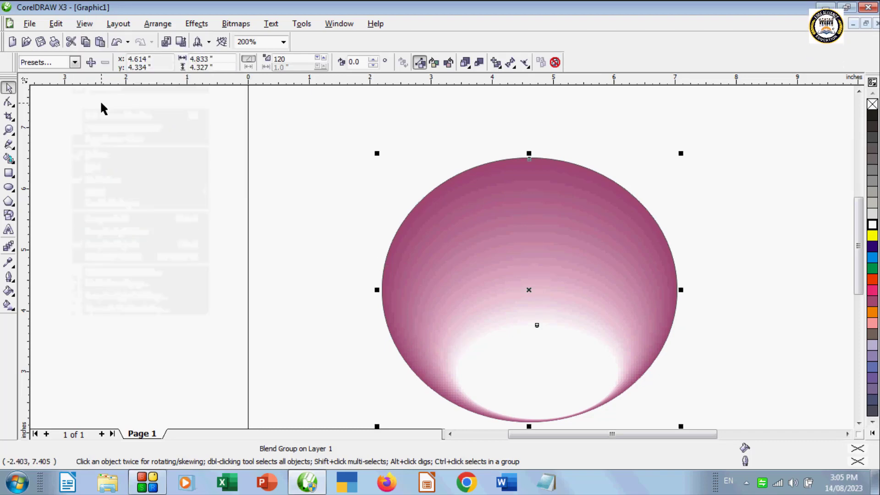
click(116, 44)
click(85, 24)
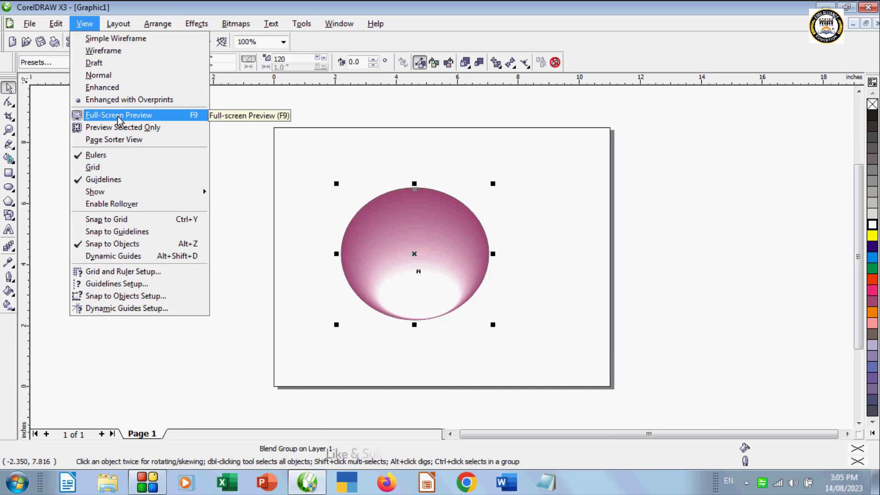
click(234, 173)
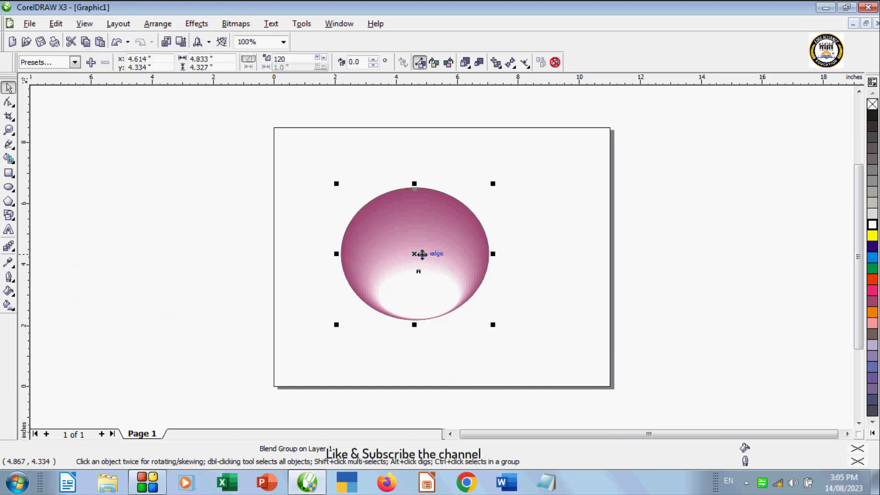
Move the blended ellipse toward the page's upper left and shrink it to about 4.54 by 4.06 inches.
drag(422, 254, 381, 218)
click(302, 269)
drag(317, 145, 326, 154)
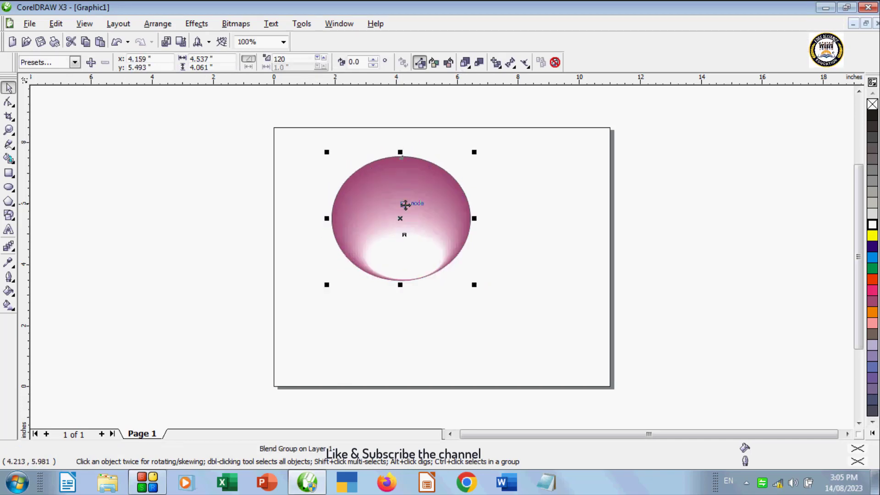
click(406, 202)
click(263, 211)
click(374, 214)
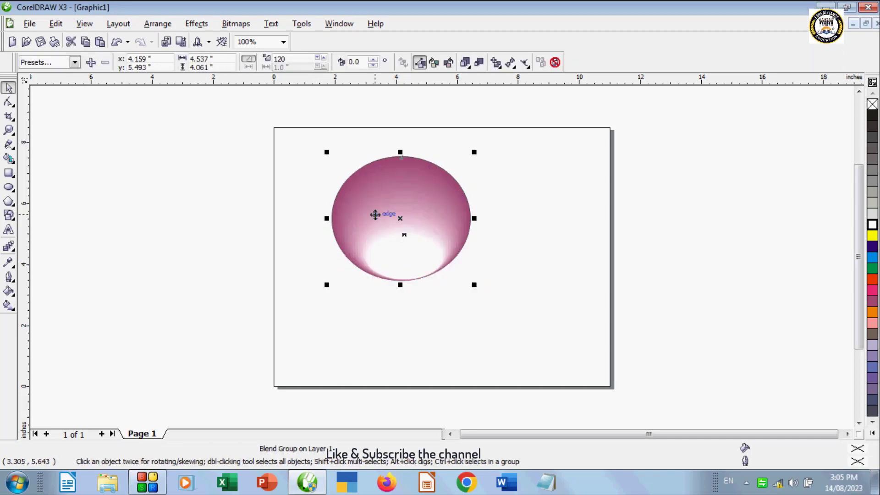
Place a copy of the blended ellipse to the right of the original and fill the copy pink.
drag(374, 213, 534, 207)
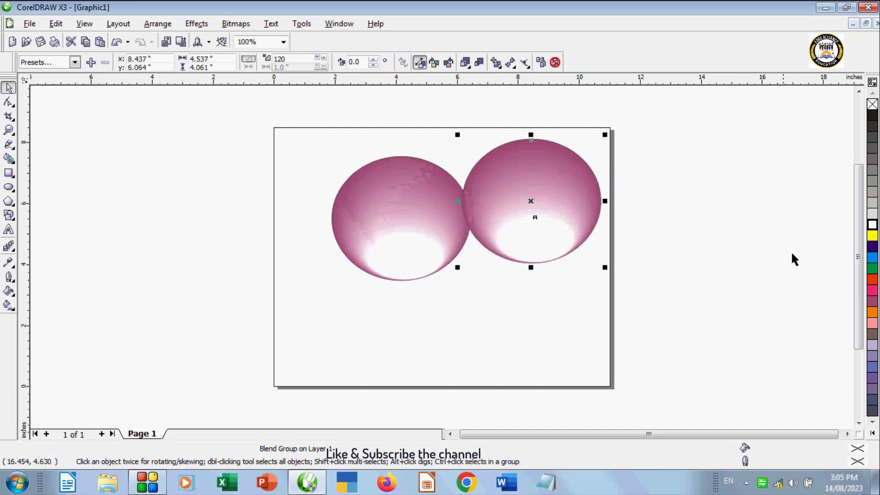
click(873, 290)
click(485, 318)
Move the pink ellipse down and to the right so it extends past the page's right edge.
click(527, 202)
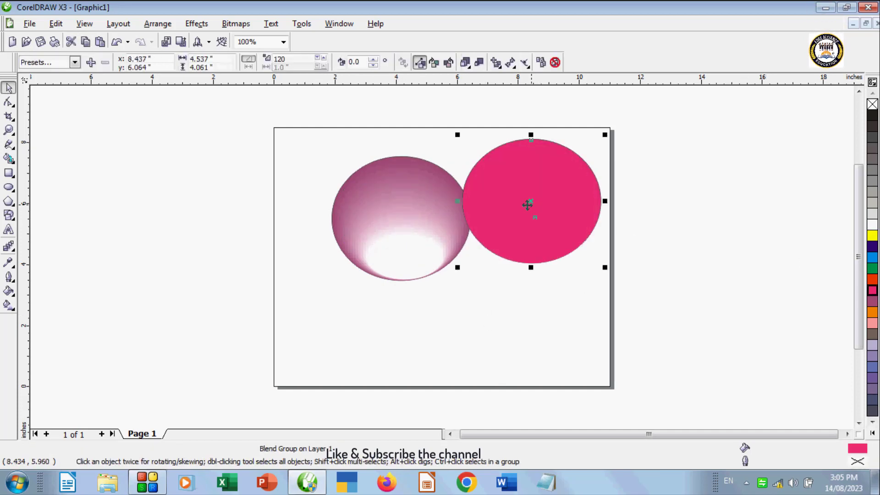
drag(527, 218, 574, 279)
click(382, 318)
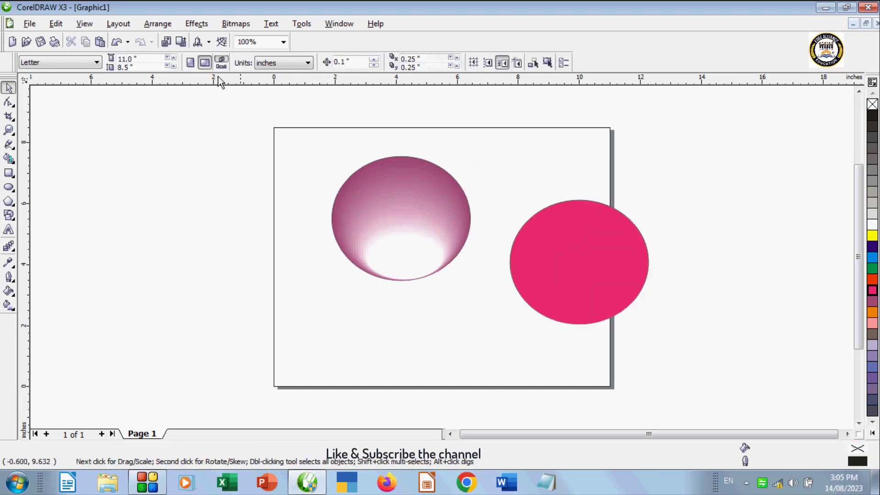
Show the drawing in Full-Screen Preview.
click(85, 24)
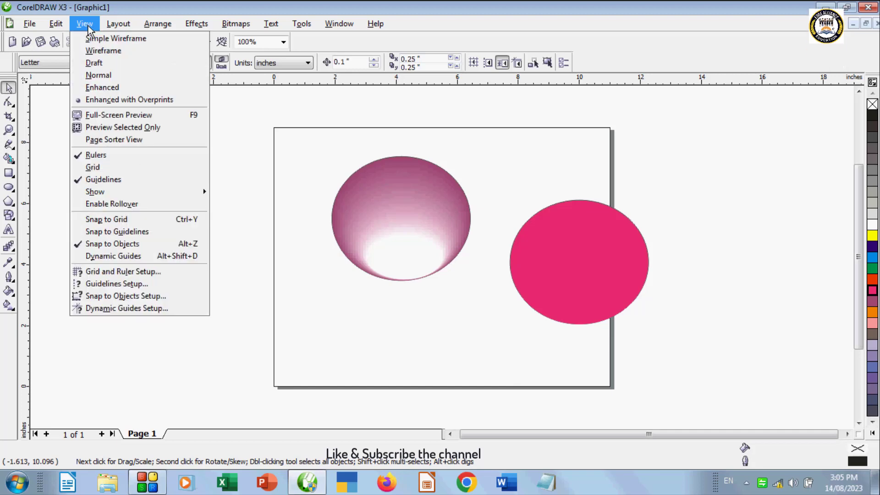
click(110, 116)
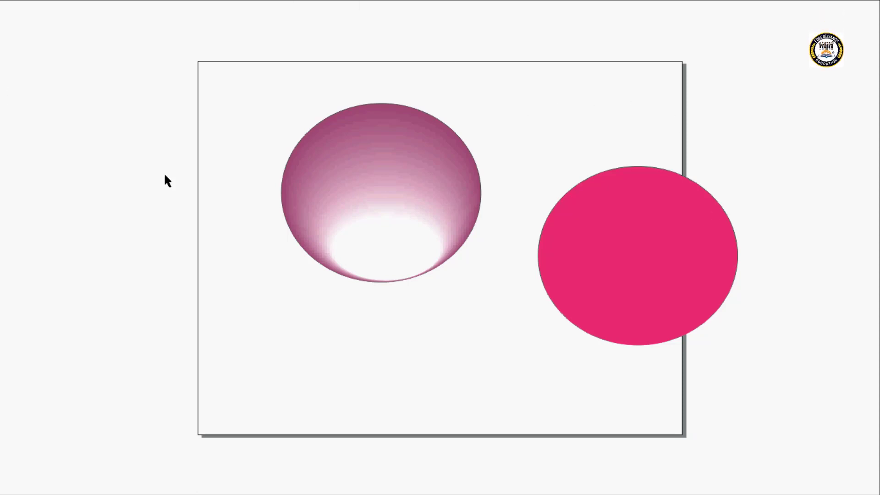
Exit Full-Screen Preview and select the blended ellipse.
click(404, 249)
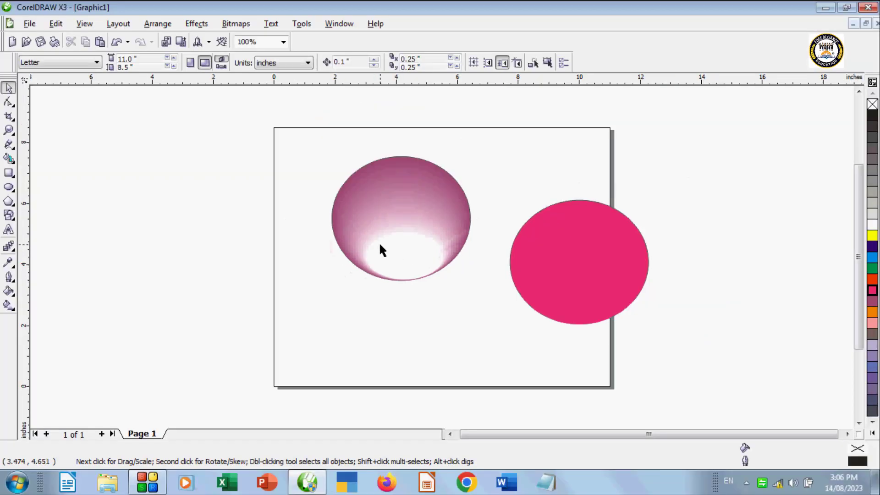
click(351, 188)
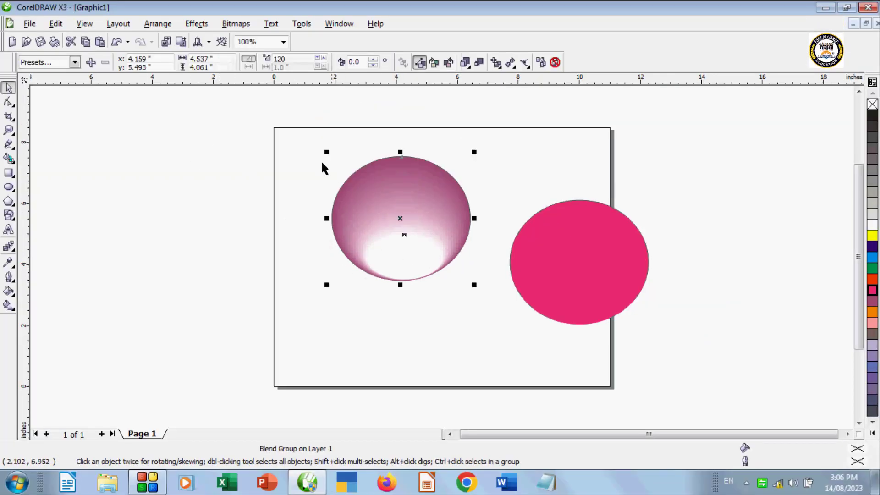
click(80, 28)
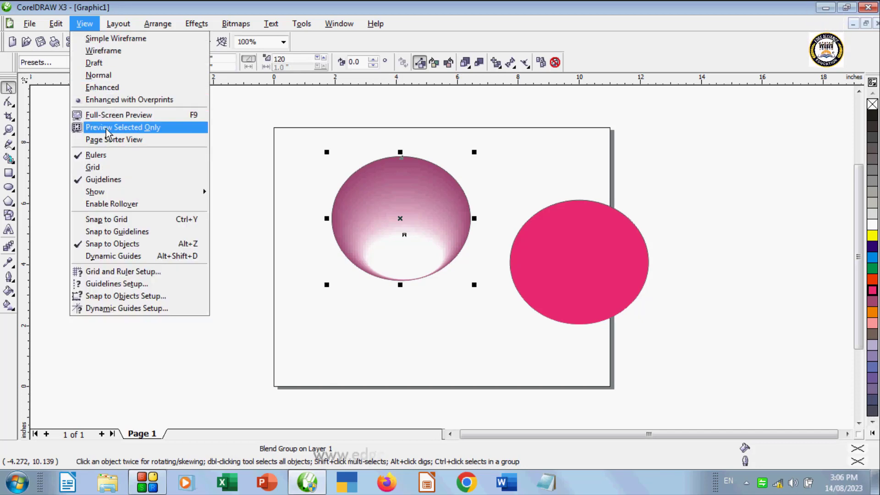
click(343, 329)
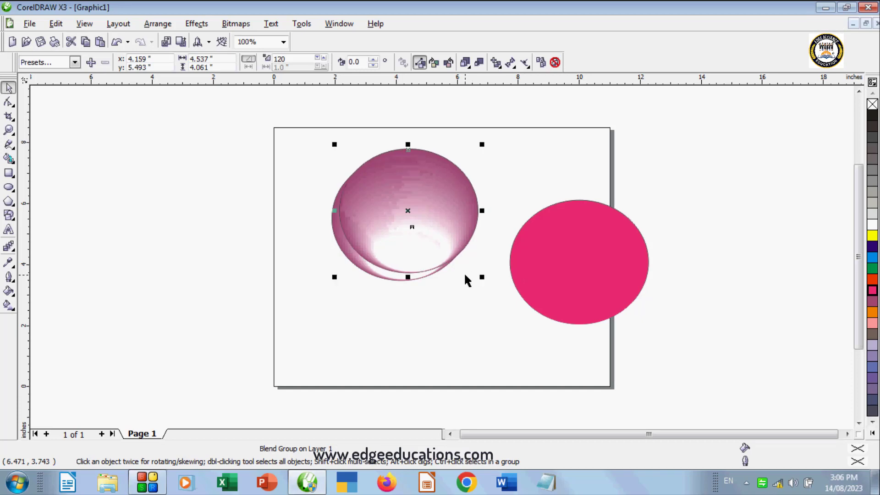
Place a copy of the blended ellipse across the page's left edge, below the original, and fill the copy orange.
drag(415, 231, 294, 312)
right_click(294, 311)
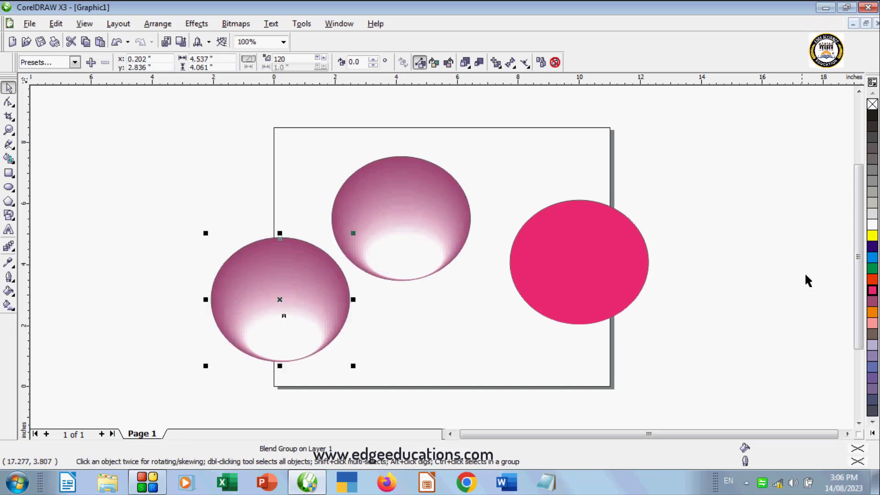
click(871, 302)
click(872, 312)
click(367, 338)
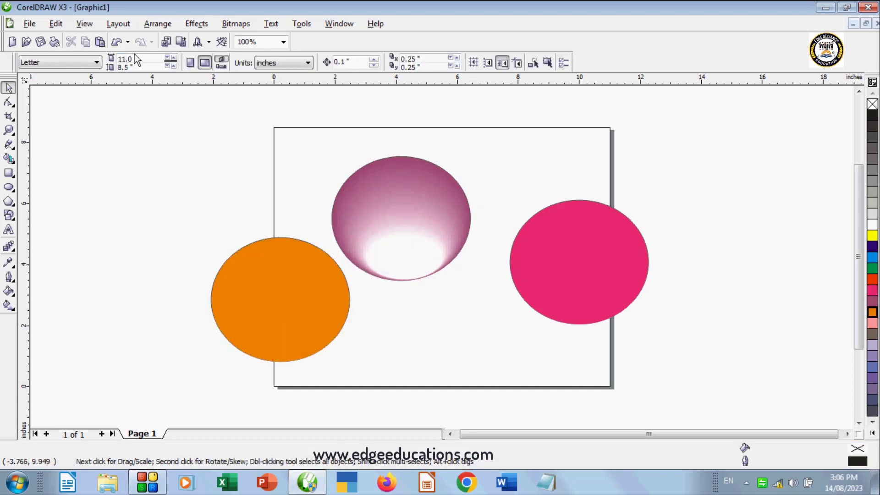
Show all three ellipses in Full-Screen Preview, then return to the normal drawing window.
click(74, 22)
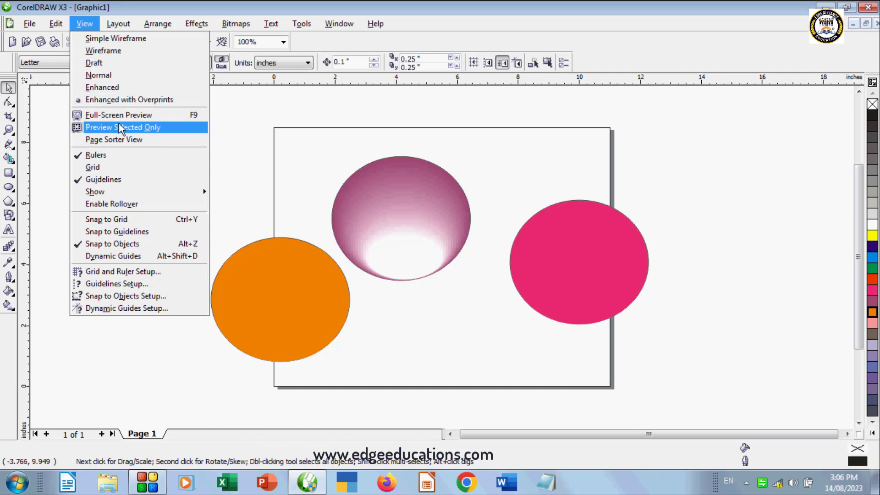
click(124, 115)
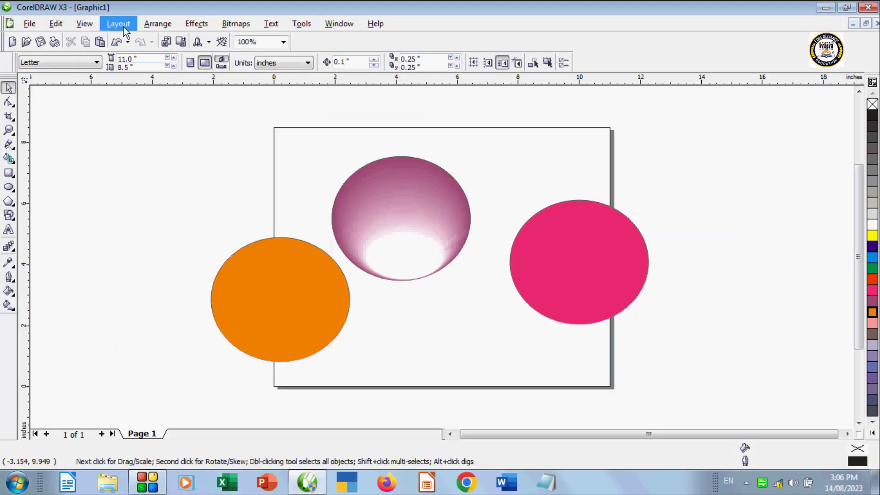
click(101, 24)
mouse_move(84, 24)
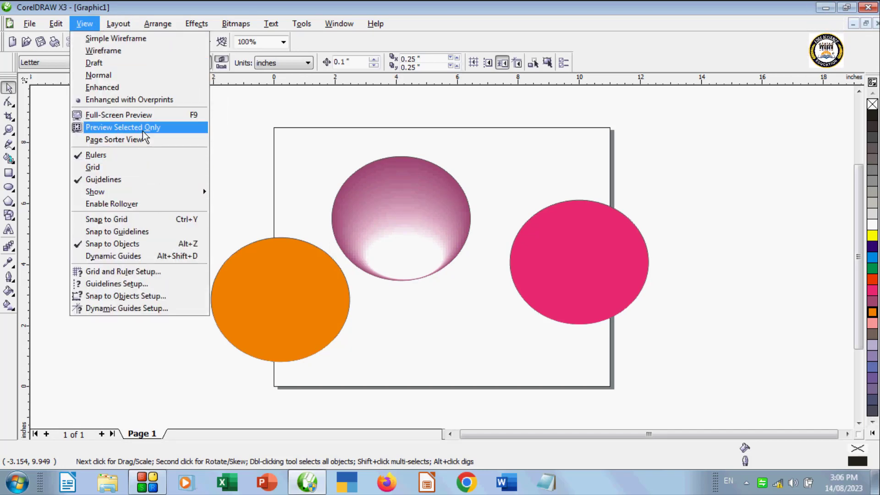
click(319, 210)
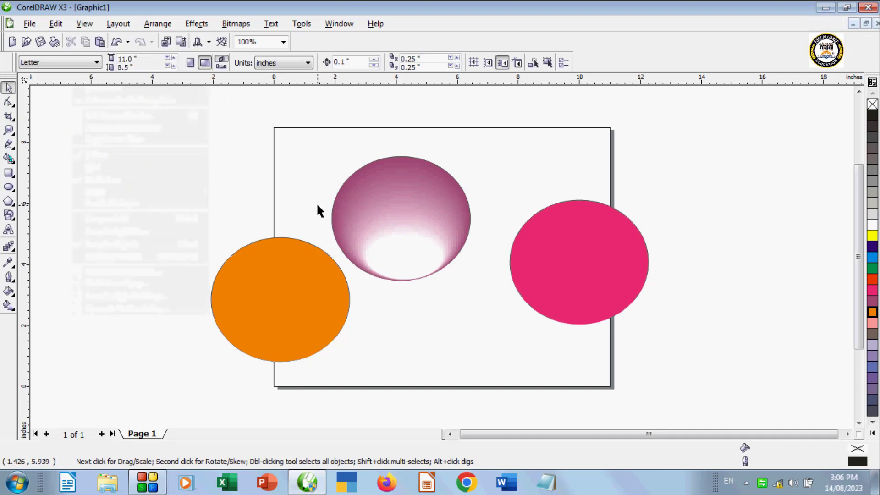
Move the orange ellipse slightly down along the page's left edge and select the blended ellipse.
click(369, 275)
click(393, 240)
drag(305, 291, 290, 337)
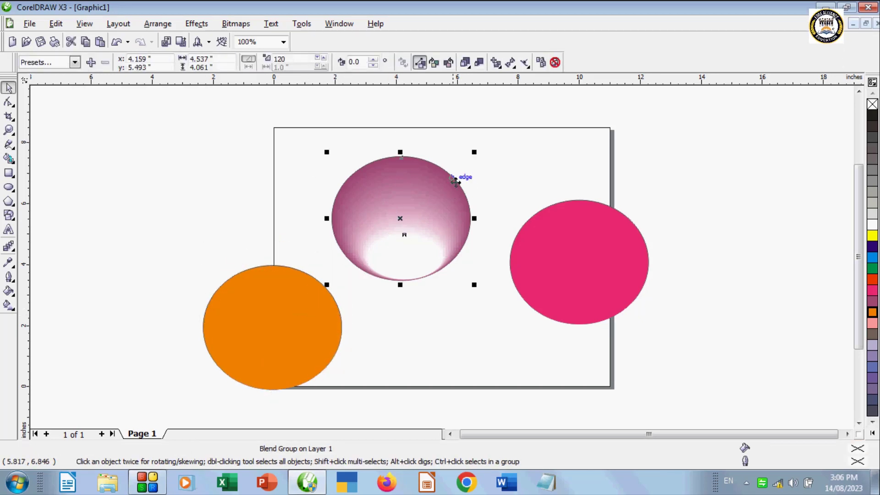
Turn on Preview Selected Only, show just the blended ellipse in Full-Screen Preview, and exit the preview.
click(56, 23)
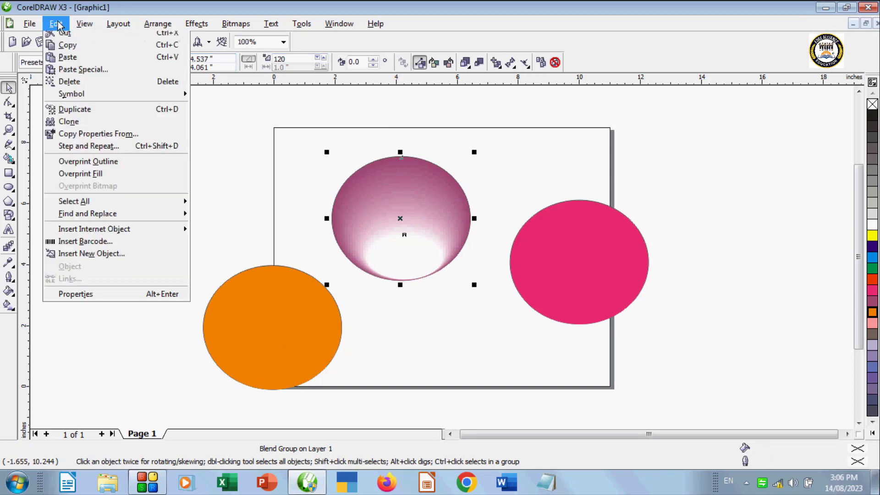
mouse_move(84, 23)
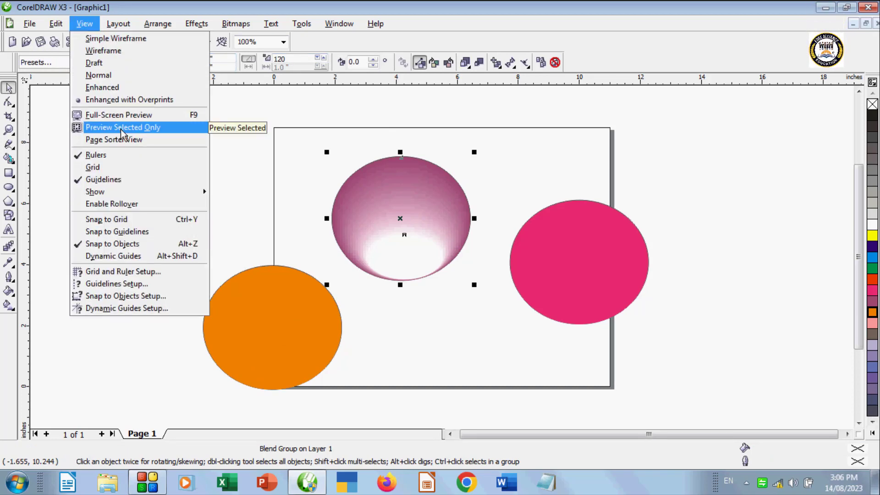
click(121, 131)
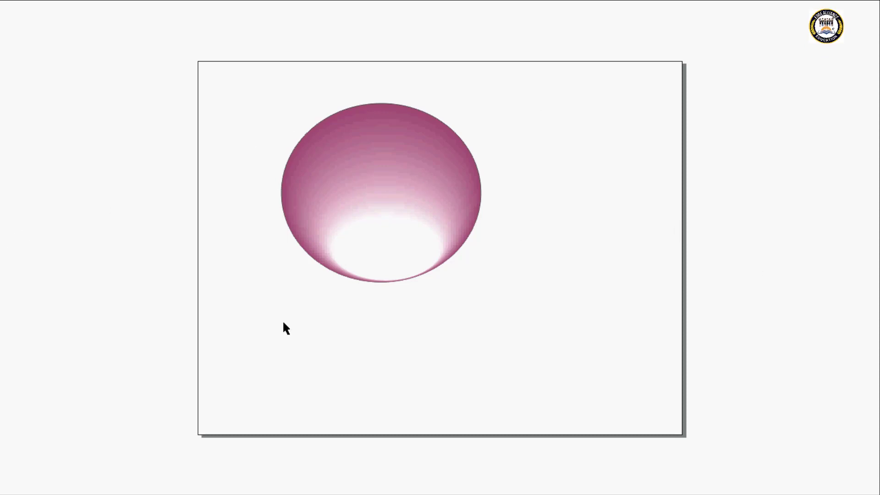
click(434, 266)
Move the orange and pink ellipses fully inside the page, side by side along its lower part.
drag(277, 335, 352, 328)
drag(564, 279, 503, 330)
click(259, 227)
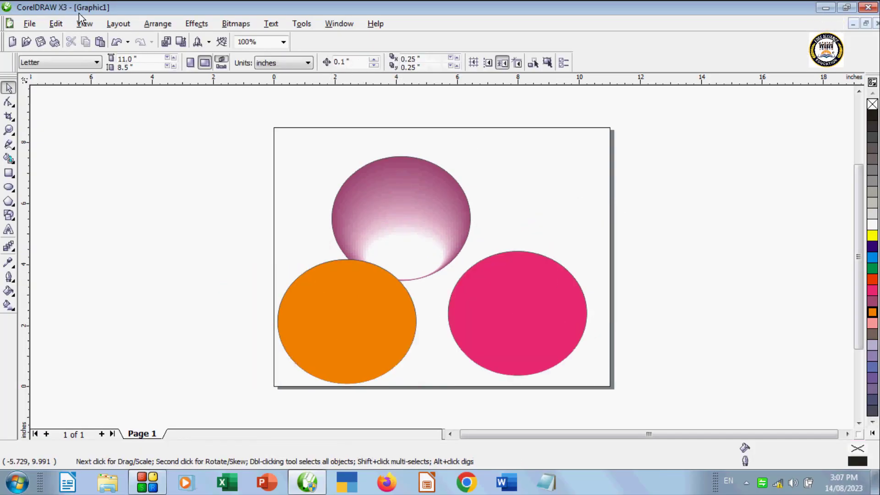
Add two pages to the document and make Page 2 the current page.
click(82, 24)
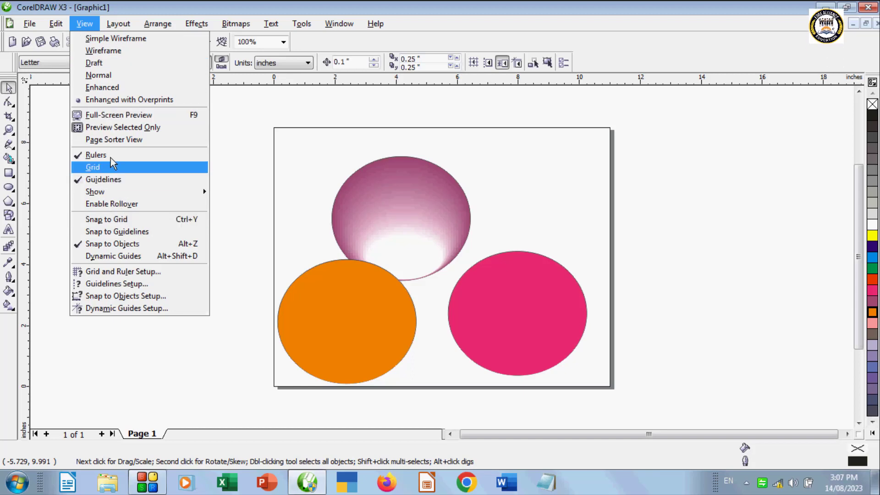
click(134, 437)
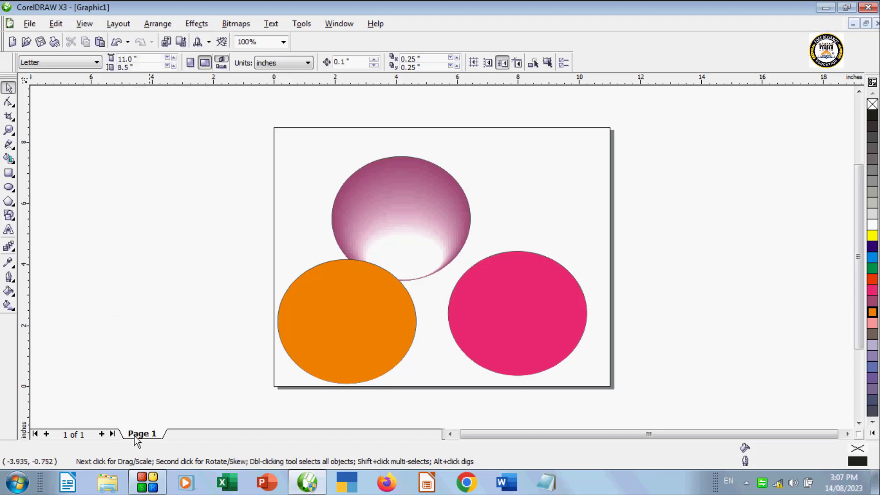
click(102, 434)
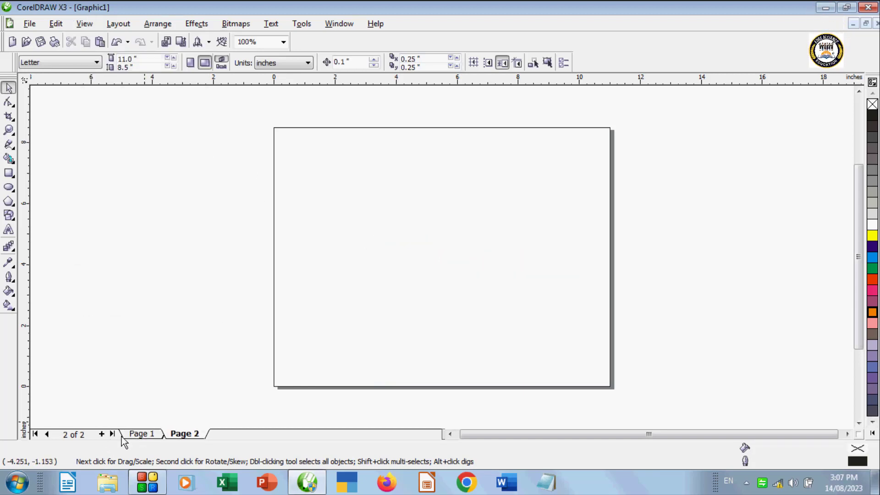
click(184, 434)
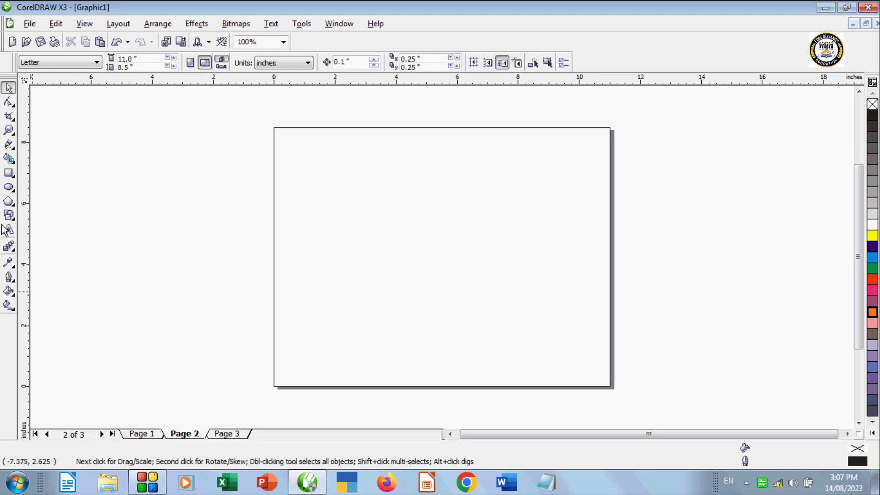
Draw a 15-point complex star about 4.98 by 4.68 inches near the middle of Page 2.
click(10, 204)
click(63, 208)
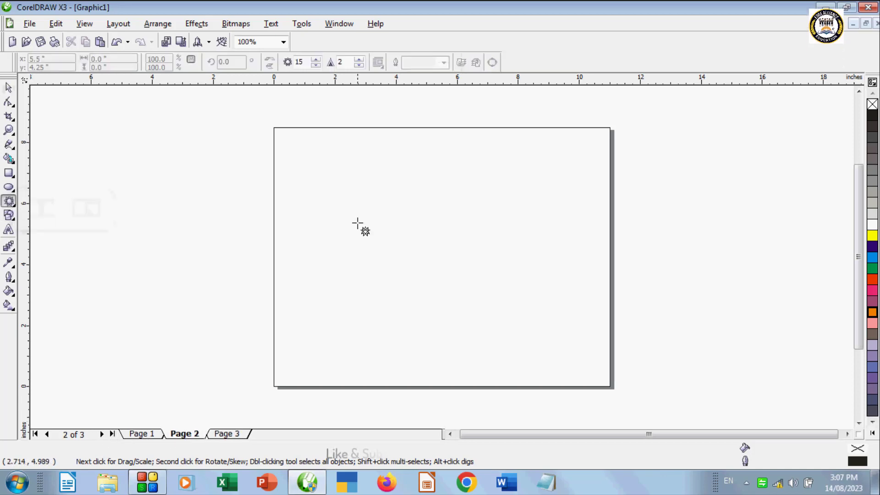
drag(344, 193, 505, 345)
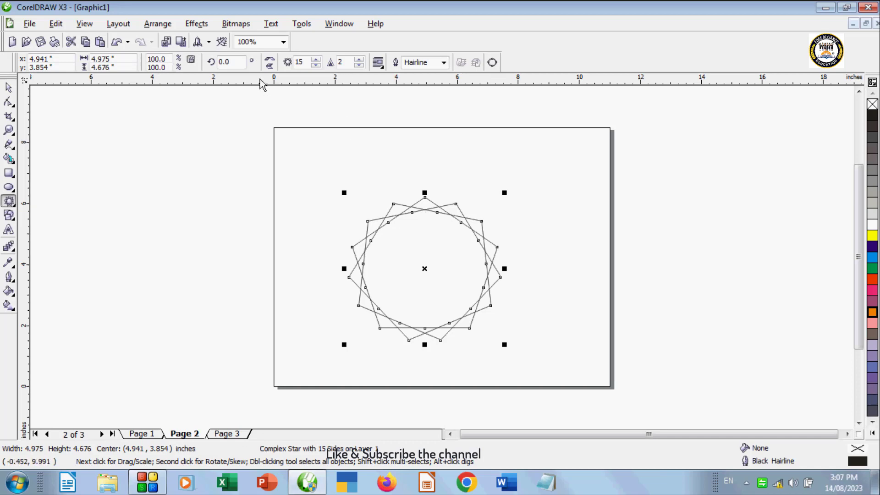
Set the complex star on Page 2 to 11 points and fill it red.
click(316, 64)
click(316, 64)
click(316, 65)
click(316, 64)
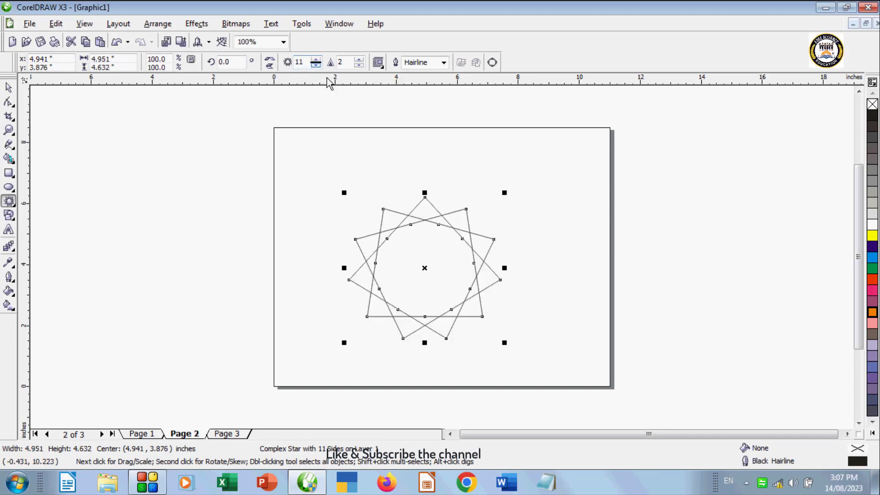
click(872, 301)
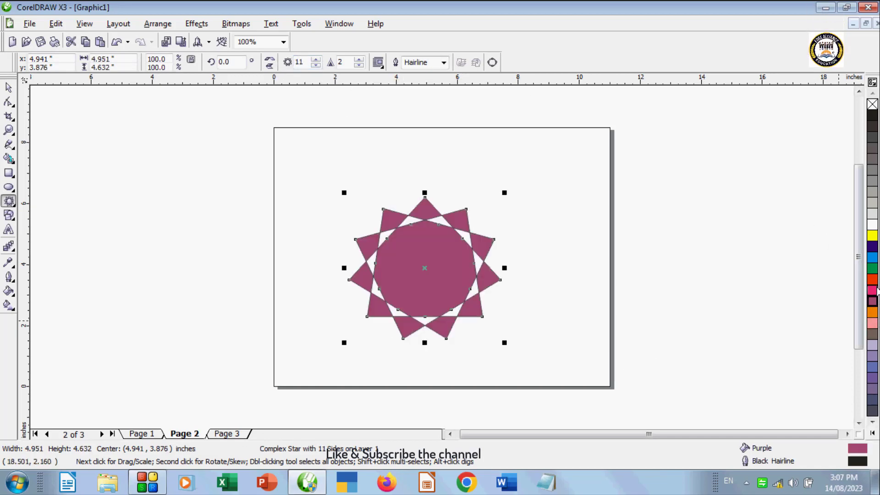
Draw a complex star about 4.83 by 4.45 inches on Page 3, set it to 14 points, and fill it green.
click(227, 434)
drag(338, 204, 489, 344)
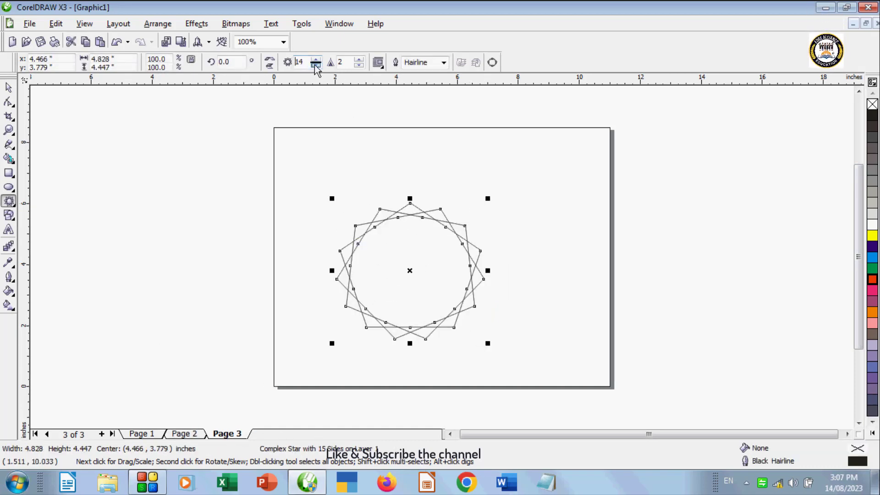
click(873, 270)
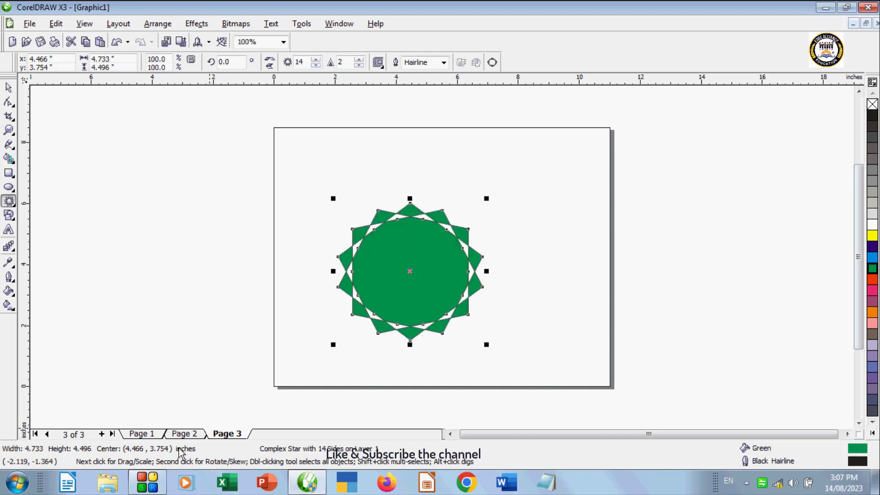
Review the artwork on Page 1 and Page 2, ending on Page 1.
click(155, 432)
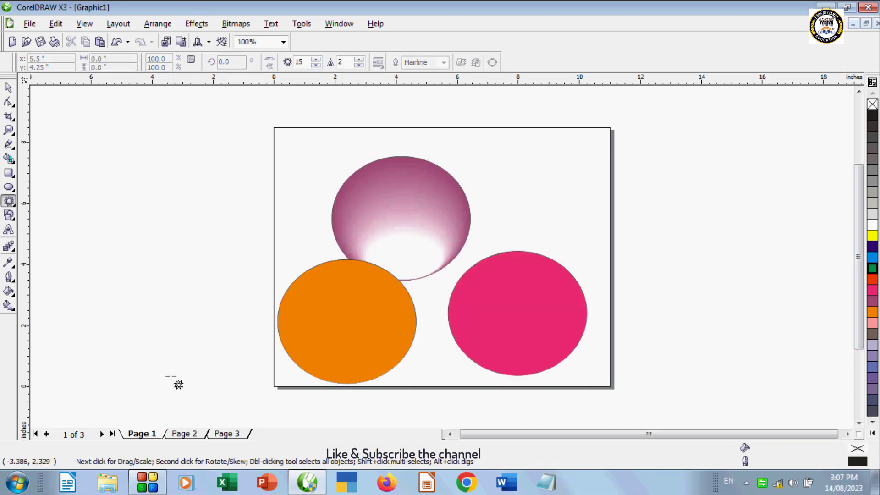
click(202, 437)
click(207, 438)
click(188, 435)
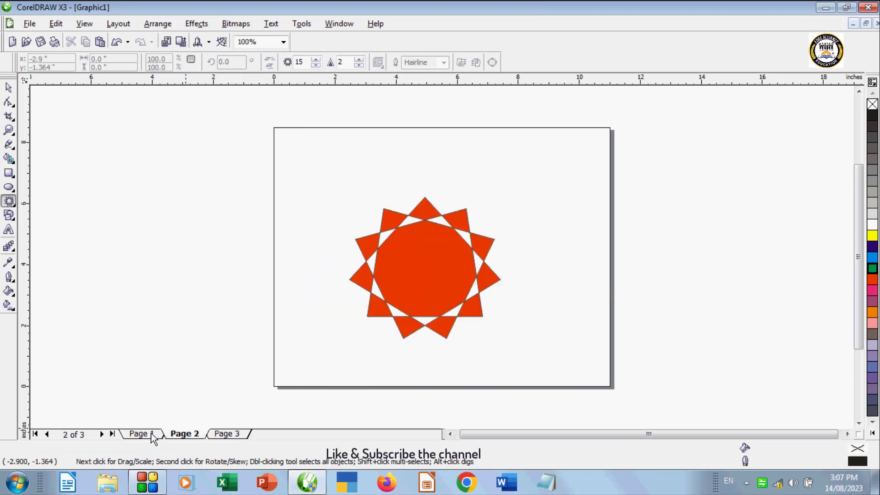
click(149, 434)
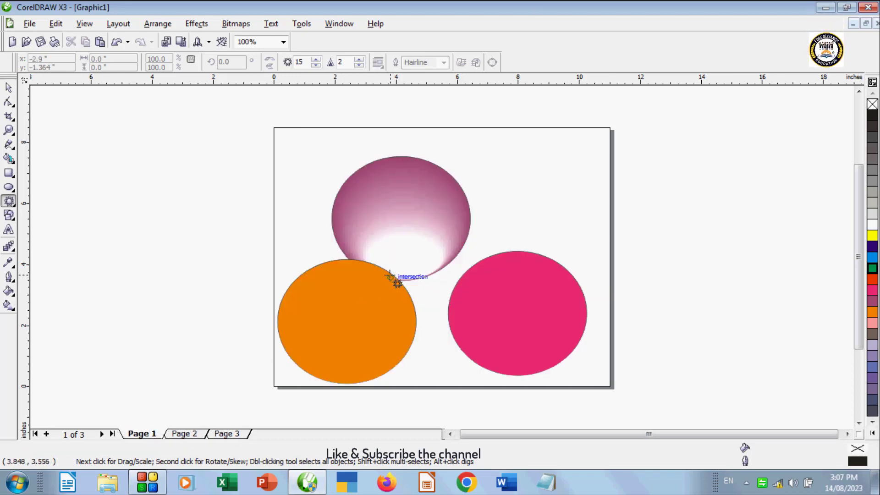
Switch the document to Page Sorter View.
click(91, 25)
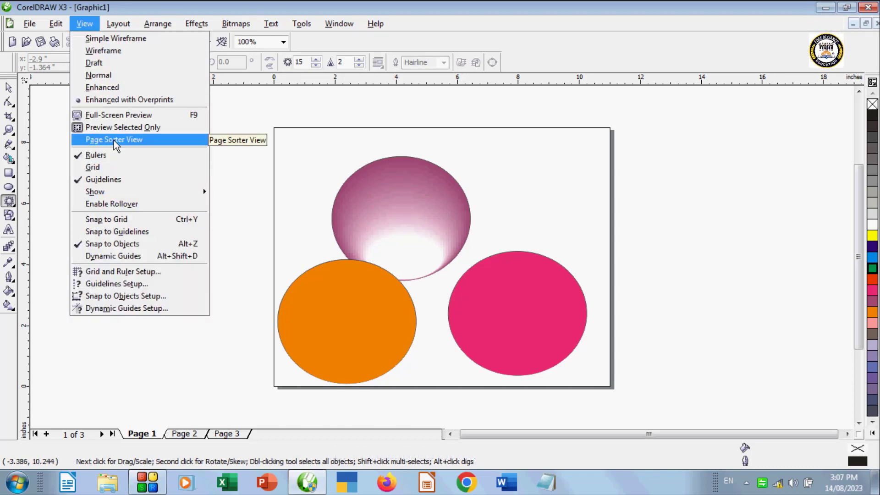
click(440, 227)
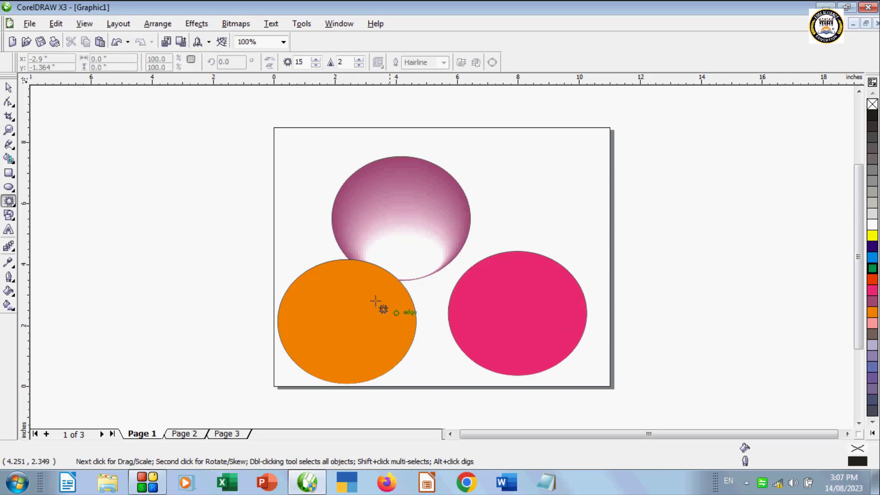
click(89, 25)
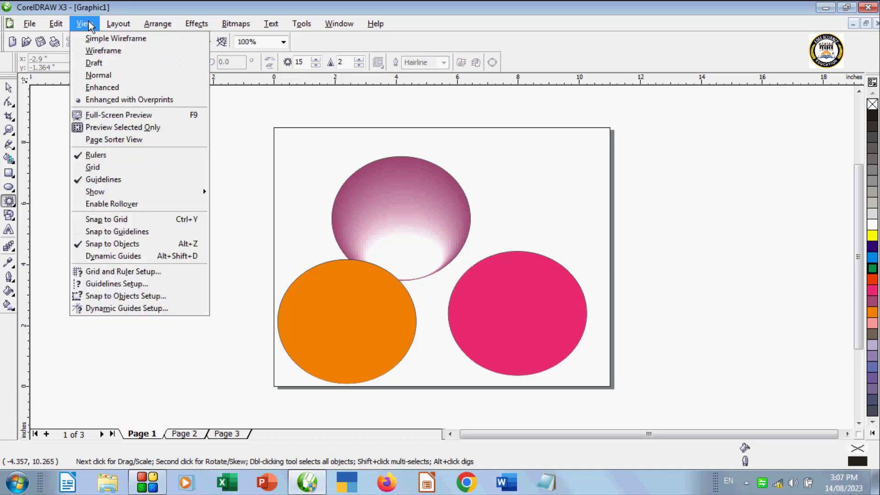
click(132, 141)
Select the page thumbnails one after another in the sorter, ending with Page 3.
click(216, 163)
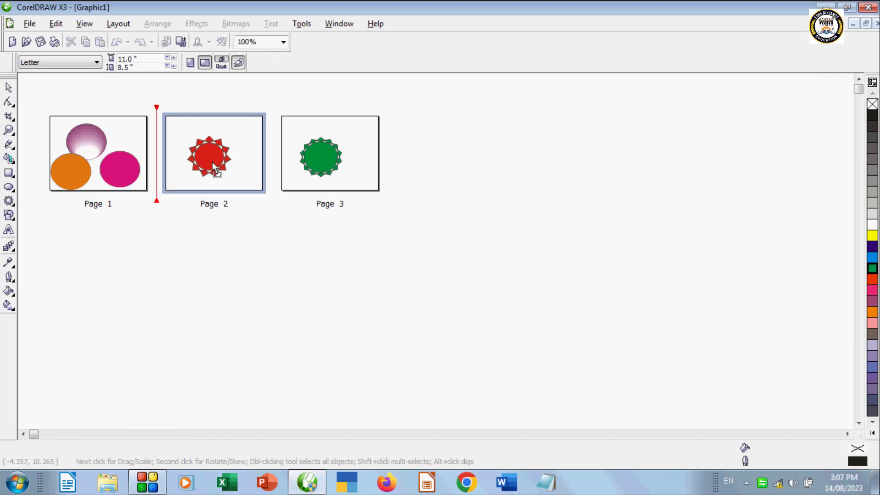
click(308, 147)
click(207, 151)
click(133, 153)
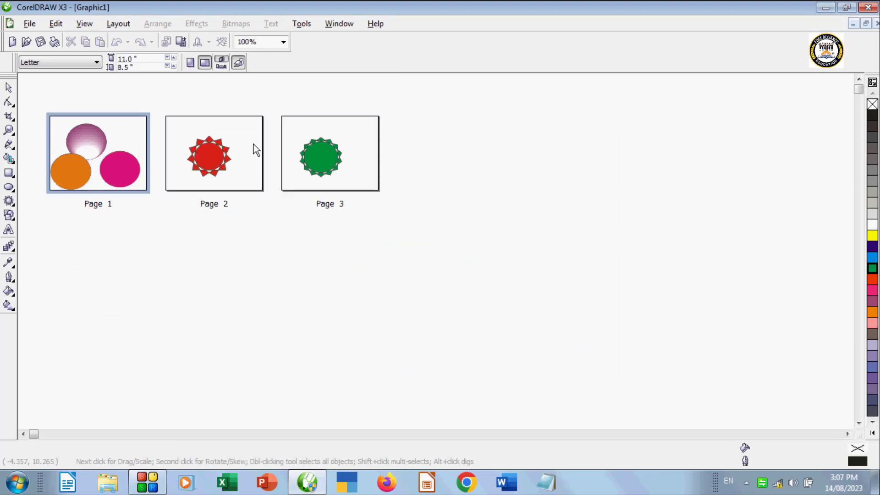
click(242, 165)
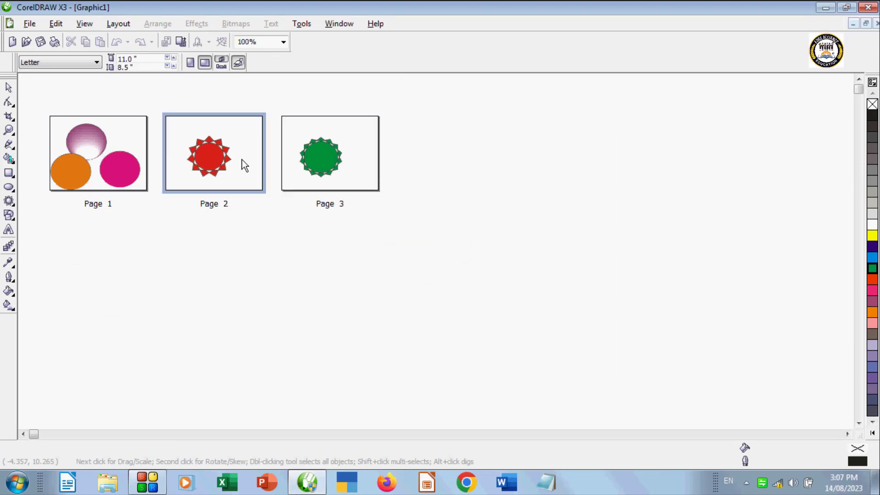
click(286, 161)
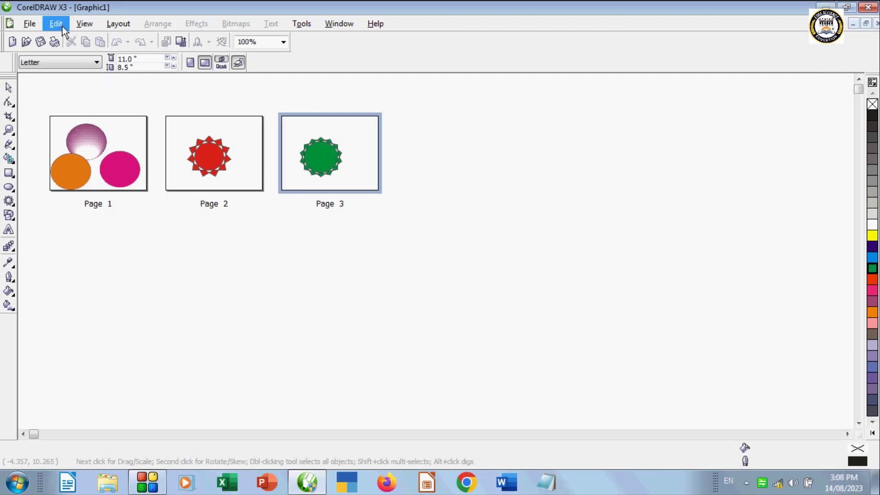
Turn off Page Sorter View to return to the drawing page.
click(96, 23)
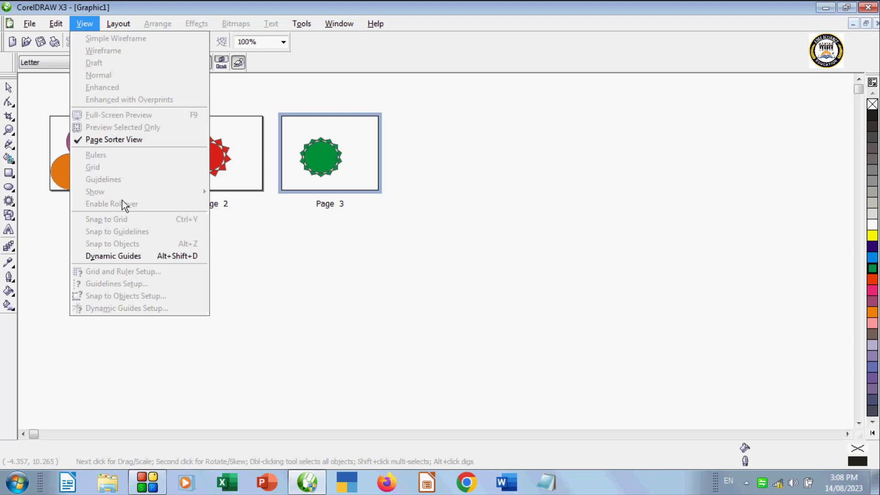
click(112, 139)
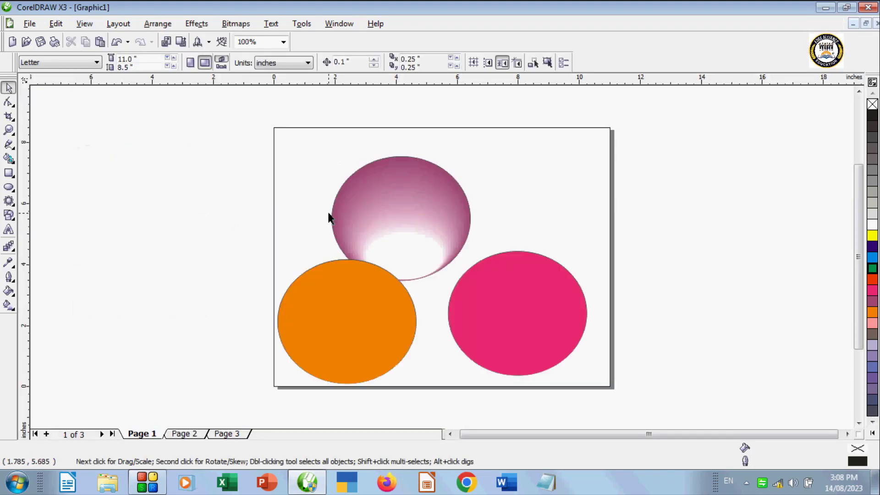
click(95, 23)
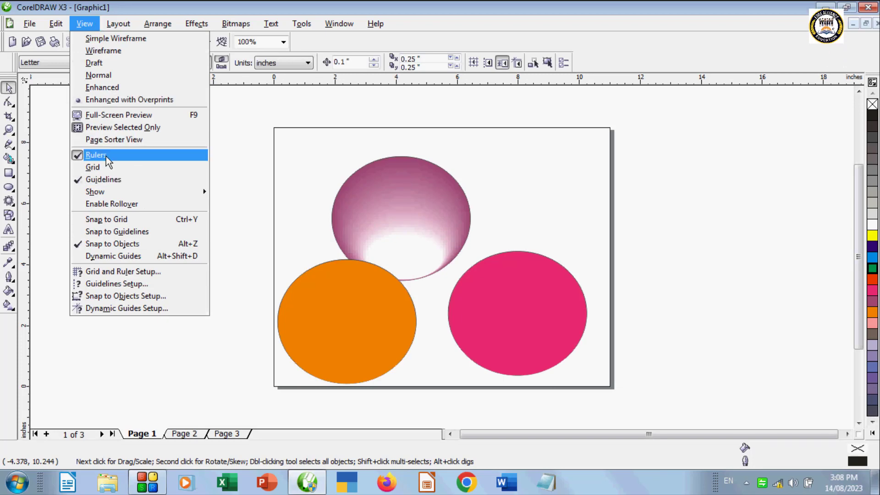
click(237, 112)
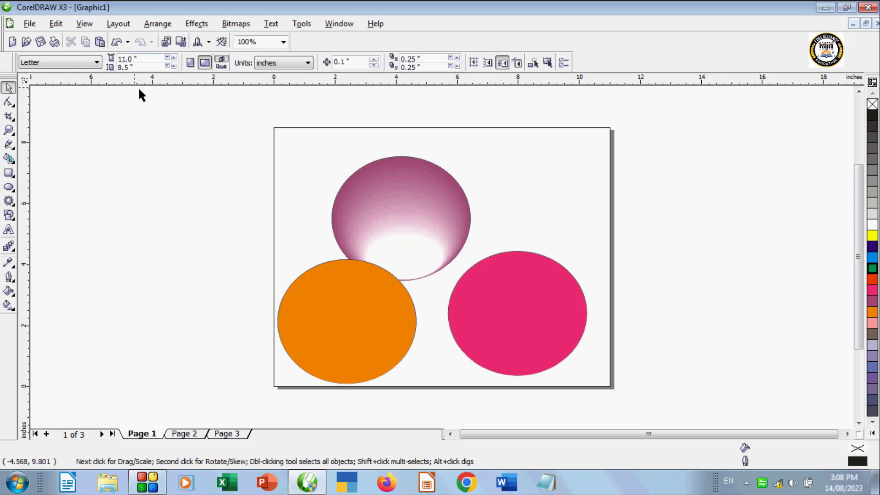
Hide the rulers around the drawing window and show them again.
click(84, 24)
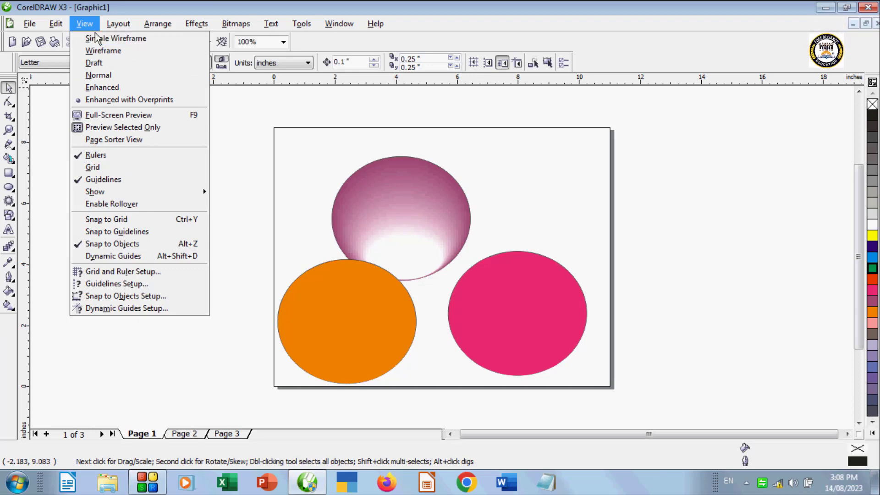
click(94, 157)
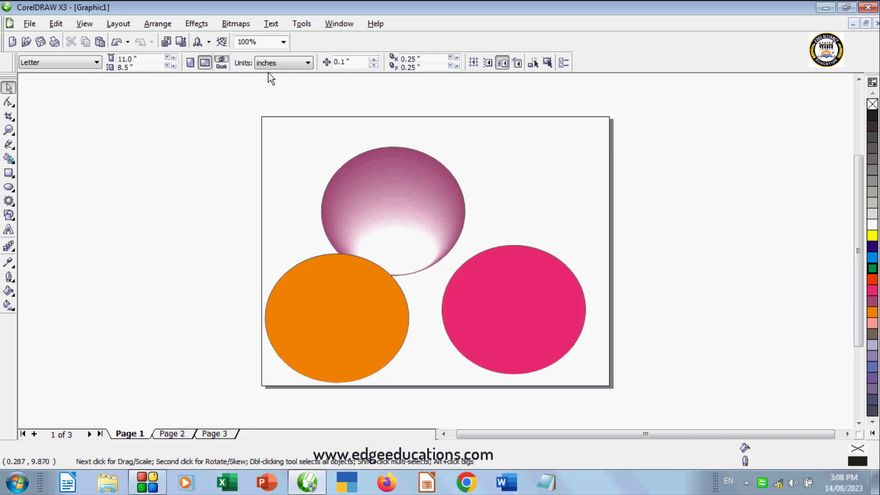
click(85, 23)
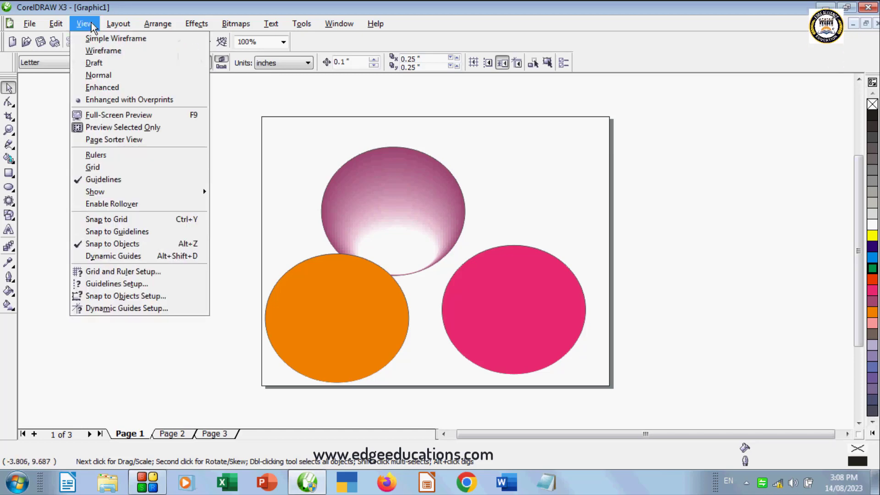
click(114, 155)
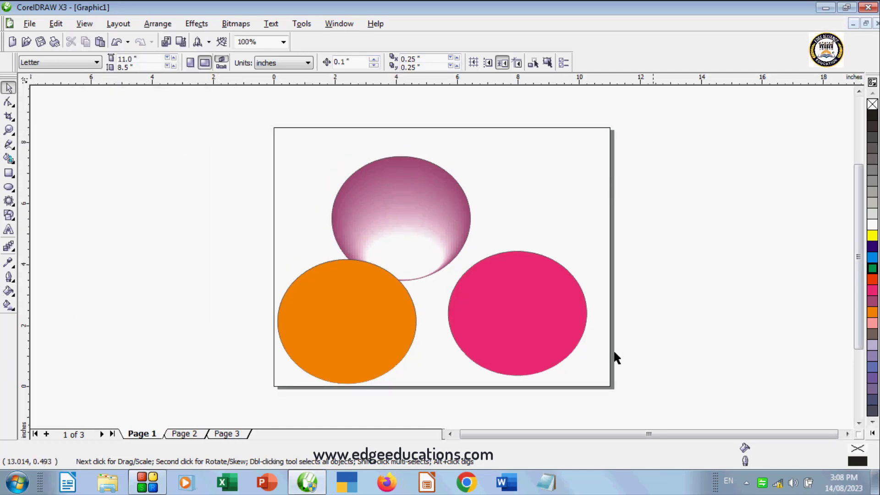
Display the grid across the drawing area.
click(85, 26)
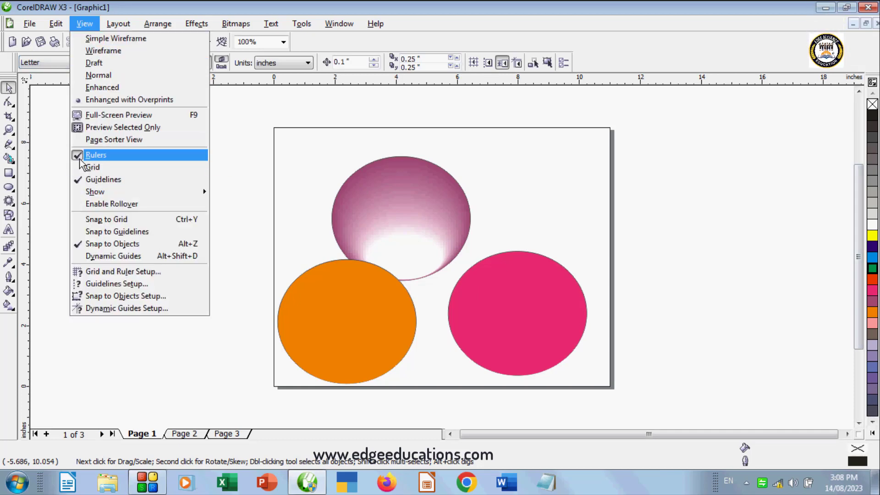
click(111, 167)
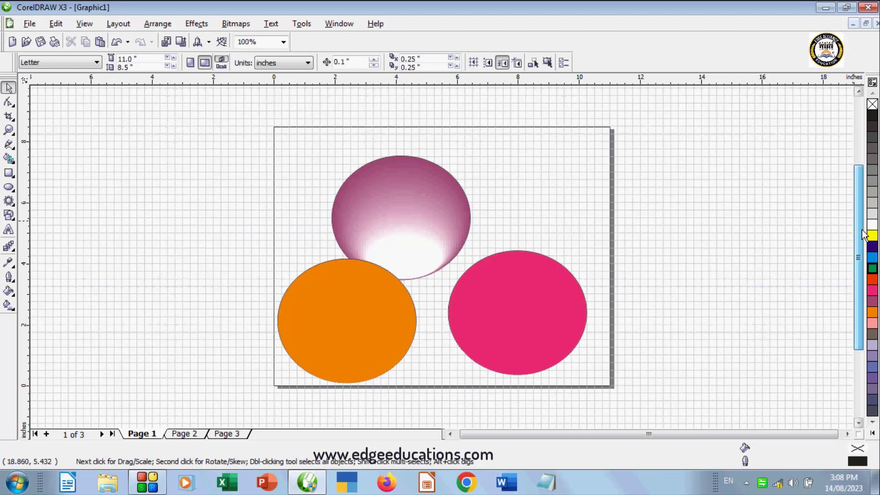
scroll(678, 245, up, 1)
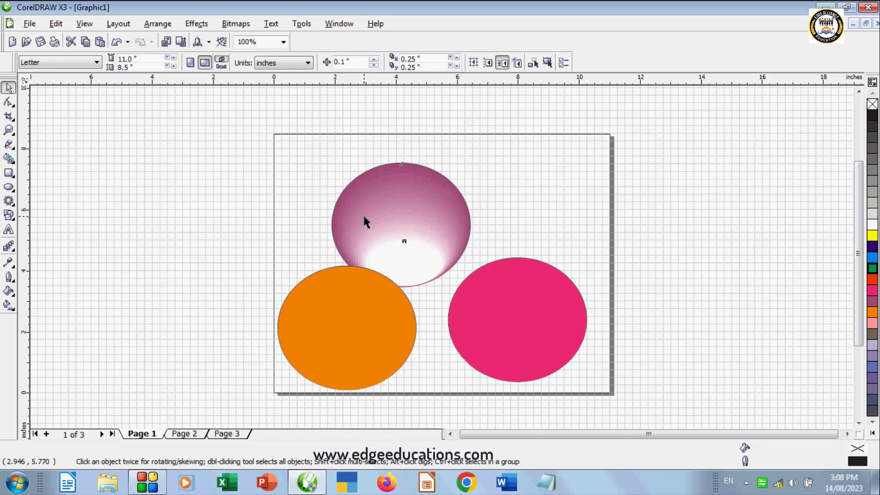
Move the purple blended ellipse to the page's upper-left corner, undoing trial moves of the orange ellipse and the white control ellipse.
drag(366, 220, 265, 196)
drag(360, 336, 358, 308)
drag(288, 218, 364, 186)
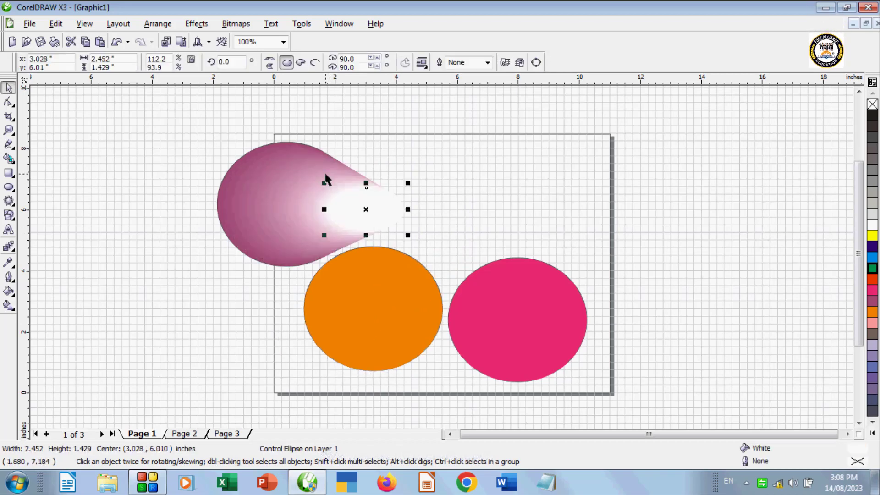
key(ctrl+z)
key(ctrl+z)
drag(299, 177, 352, 162)
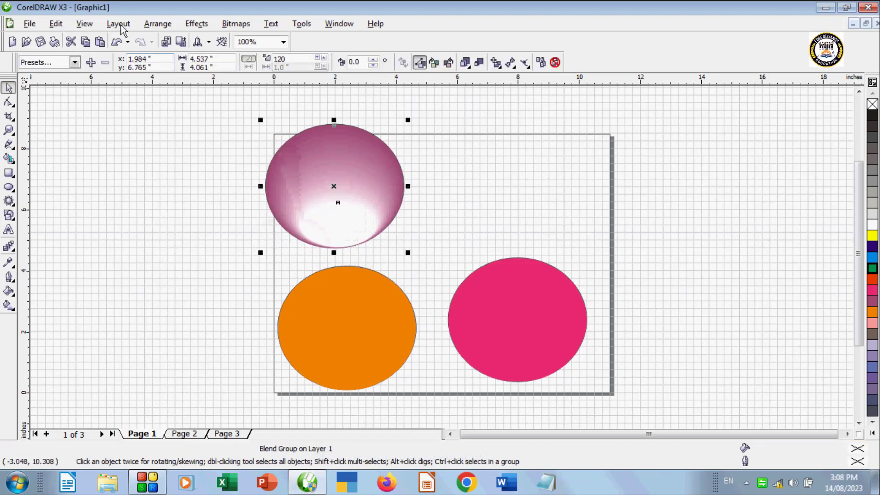
Turn off the grid display behind the ellipses.
click(87, 27)
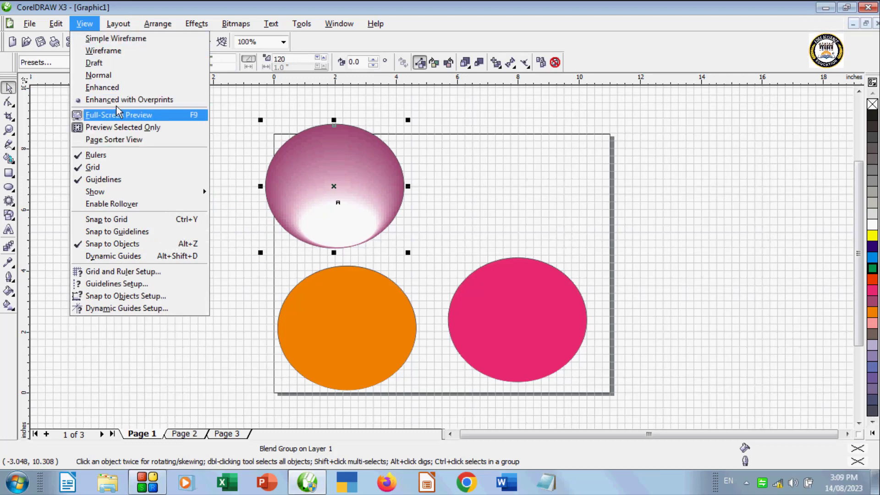
click(81, 169)
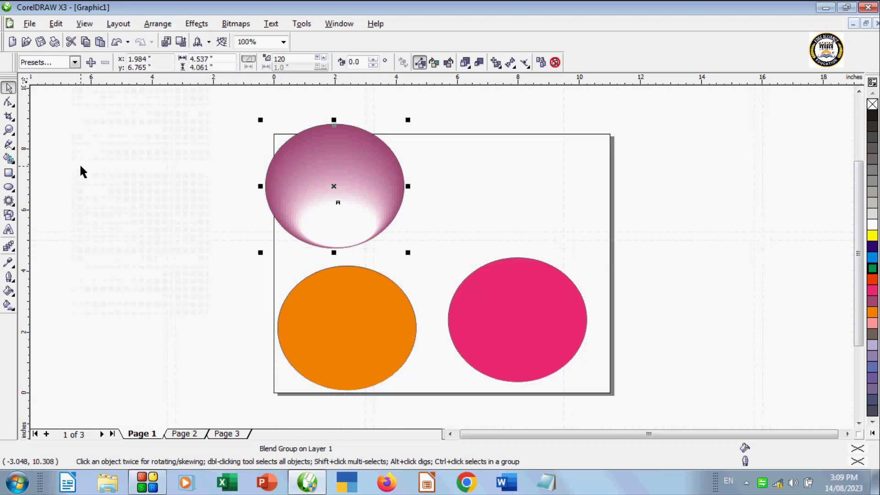
click(209, 244)
click(348, 158)
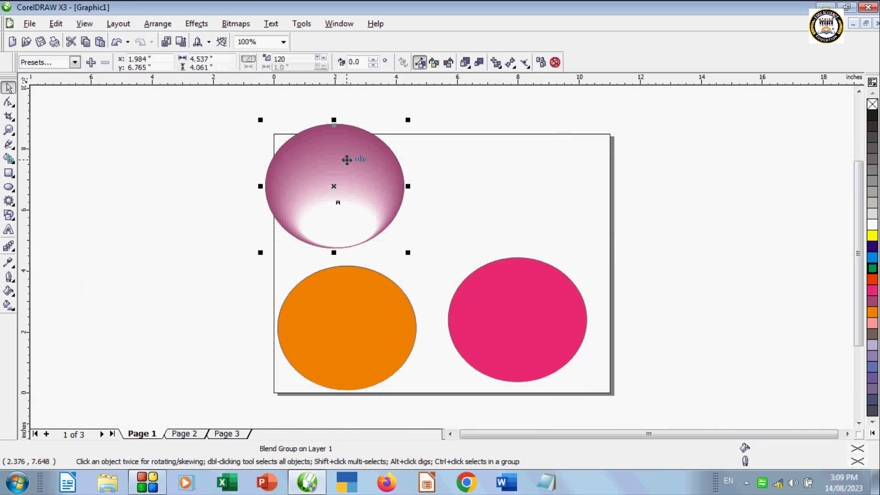
Move the purple blended ellipse back toward the page's center, partly behind the orange ellipse, and deselect it.
click(72, 23)
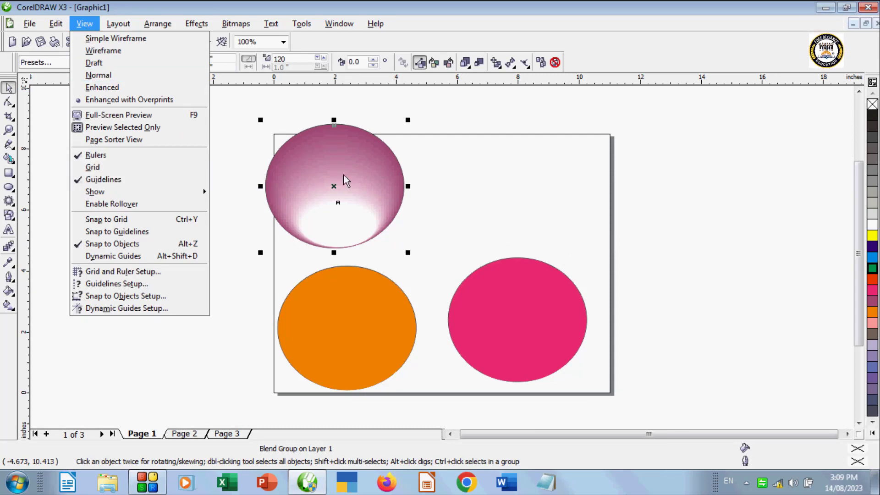
click(334, 186)
click(475, 198)
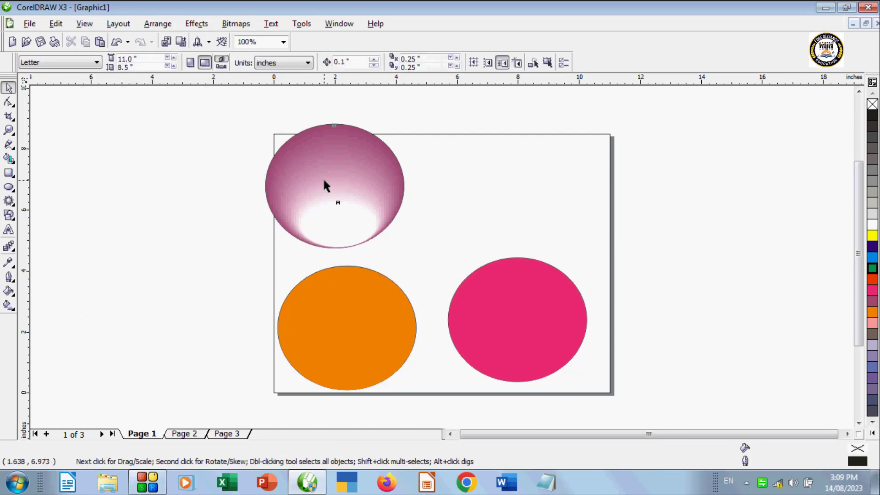
drag(326, 183, 358, 186)
key(Escape)
click(292, 175)
Place horizontal guidelines at about 7.35 and 6.26 inches and two vertical guidelines beside the page, one at about -3.37 inches.
drag(306, 84, 307, 168)
drag(301, 84, 308, 114)
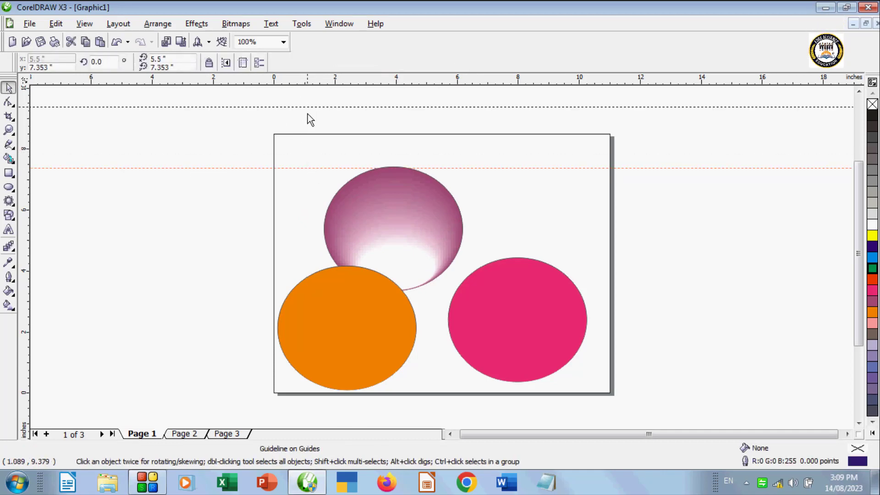
drag(303, 203, 303, 201)
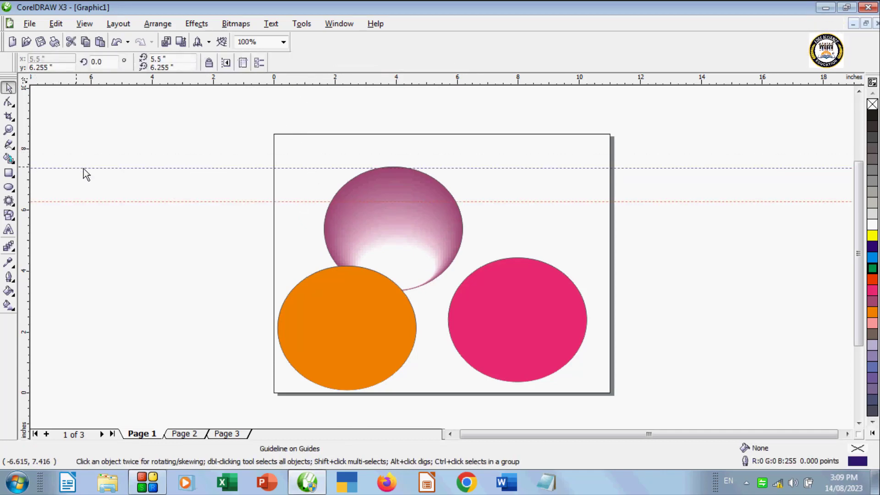
drag(117, 171, 124, 171)
drag(30, 161, 172, 186)
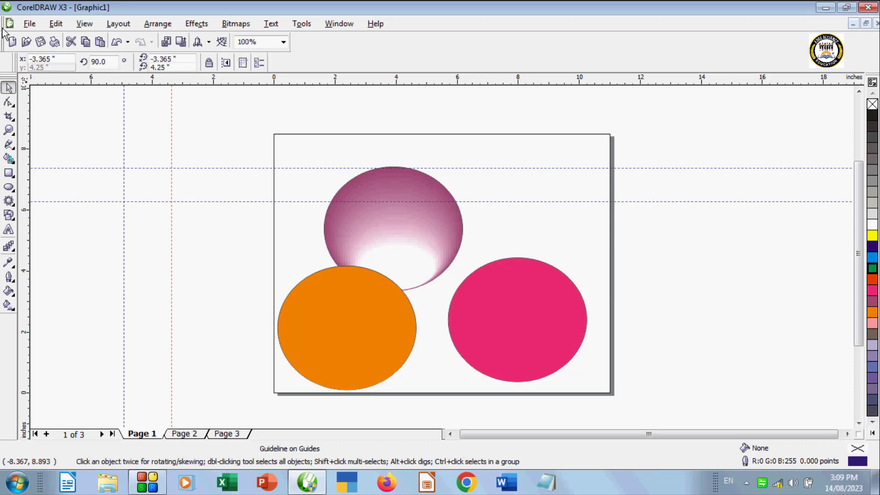
Hide the guidelines, show them again, and leave them hidden.
click(86, 25)
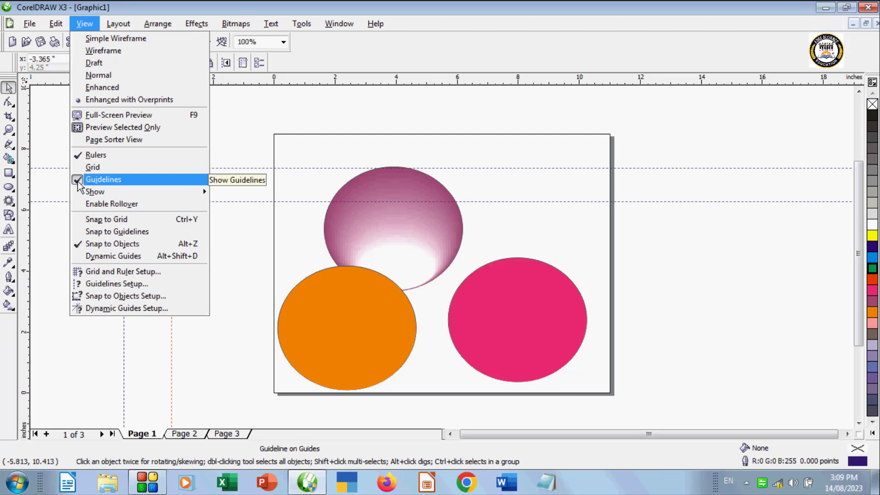
click(79, 181)
click(84, 24)
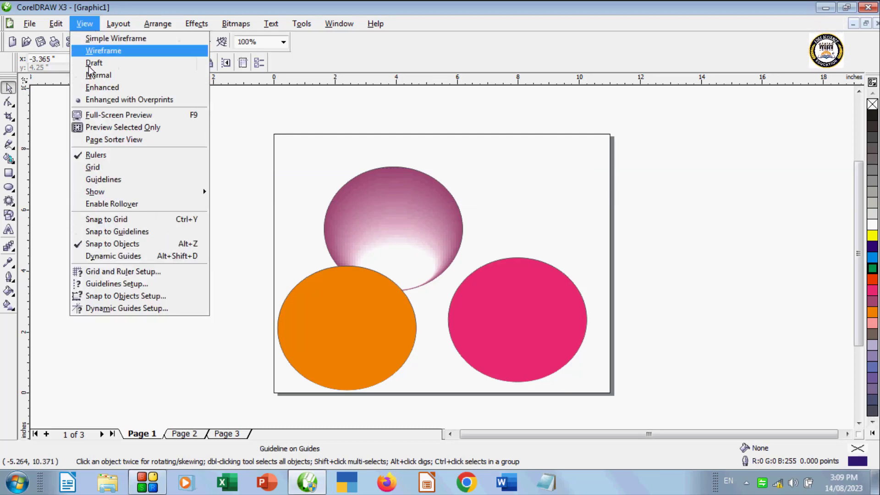
click(102, 179)
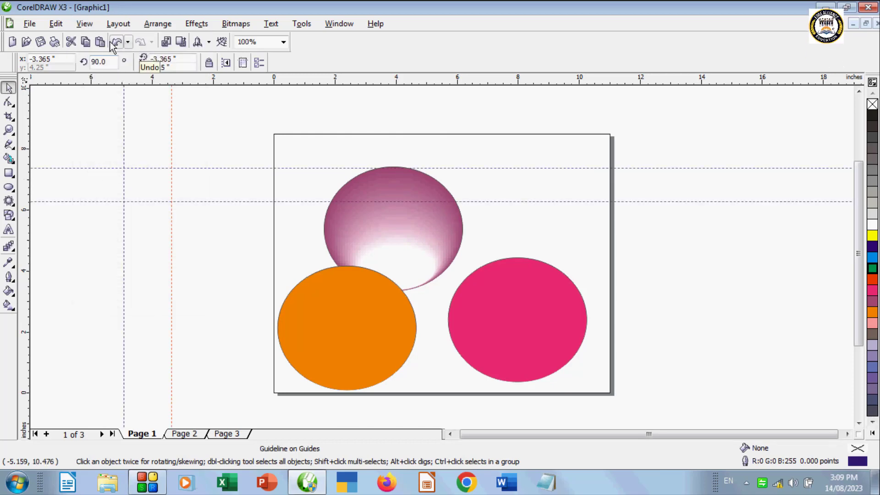
click(85, 23)
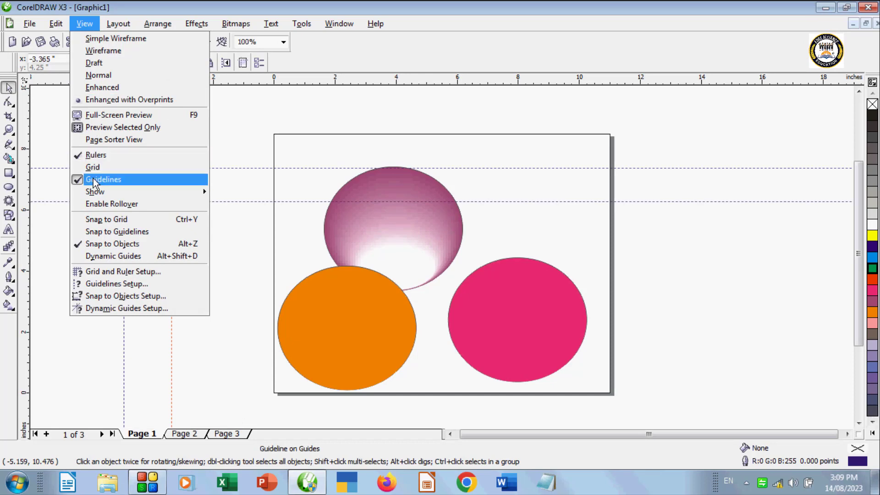
click(89, 183)
Delete the purple, pink and orange ellipses from Page 1.
click(90, 26)
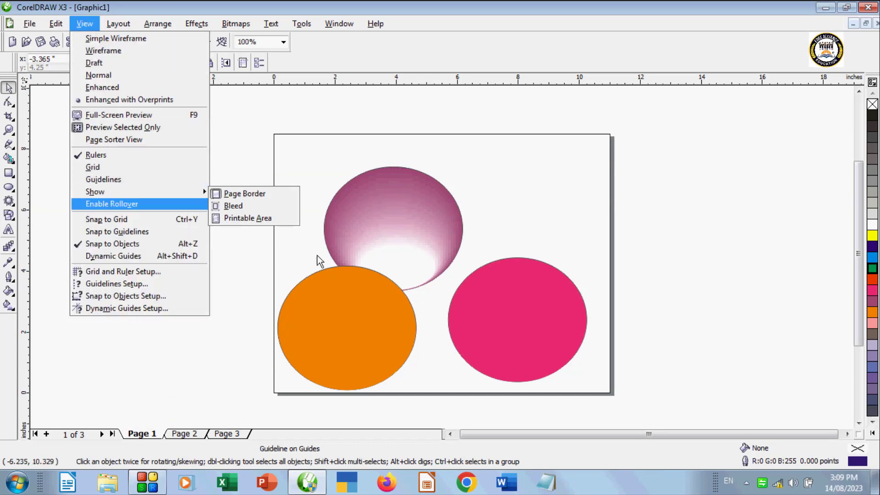
click(300, 244)
click(366, 289)
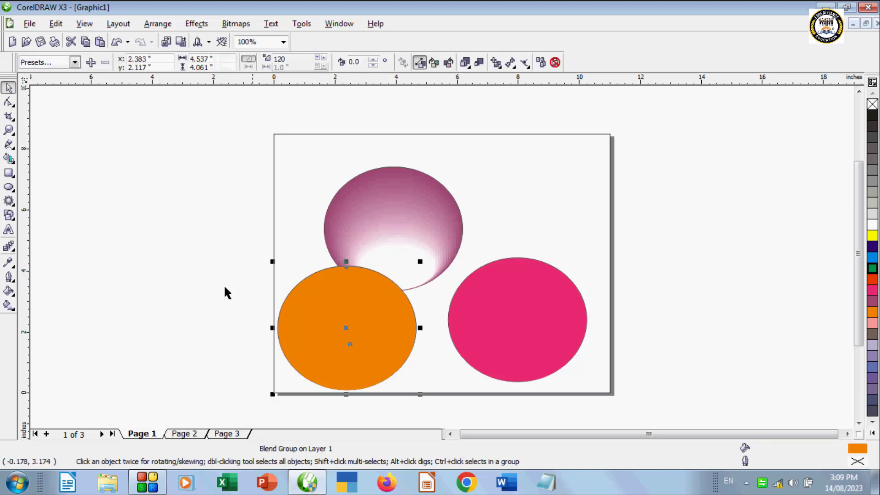
click(220, 263)
click(347, 351)
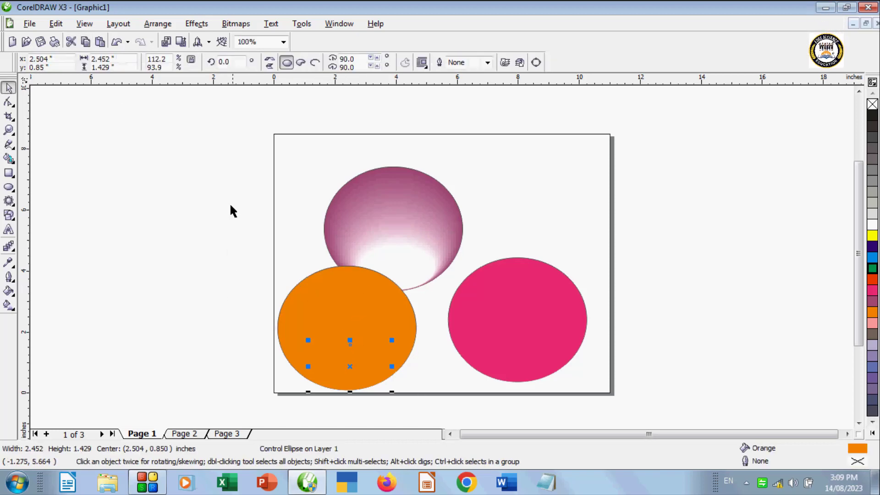
drag(216, 155, 613, 389)
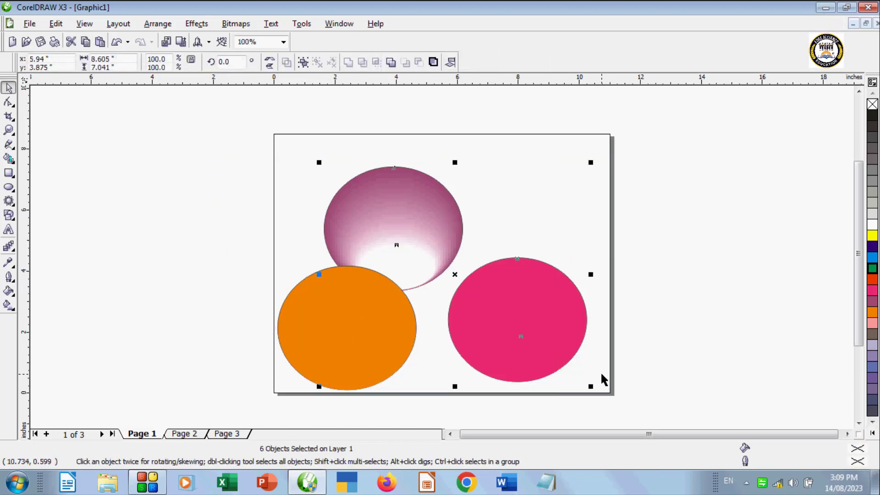
key(Delete)
click(321, 310)
key(Delete)
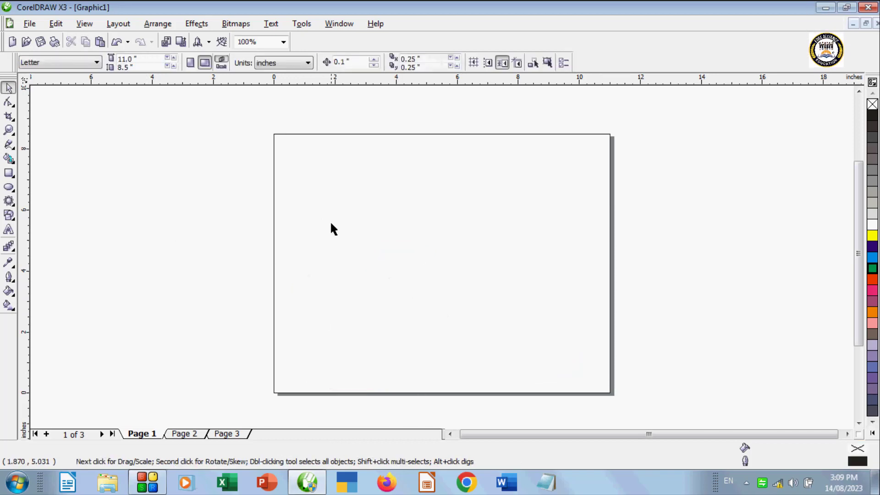
Turn off the page border display for the emptied page.
click(85, 24)
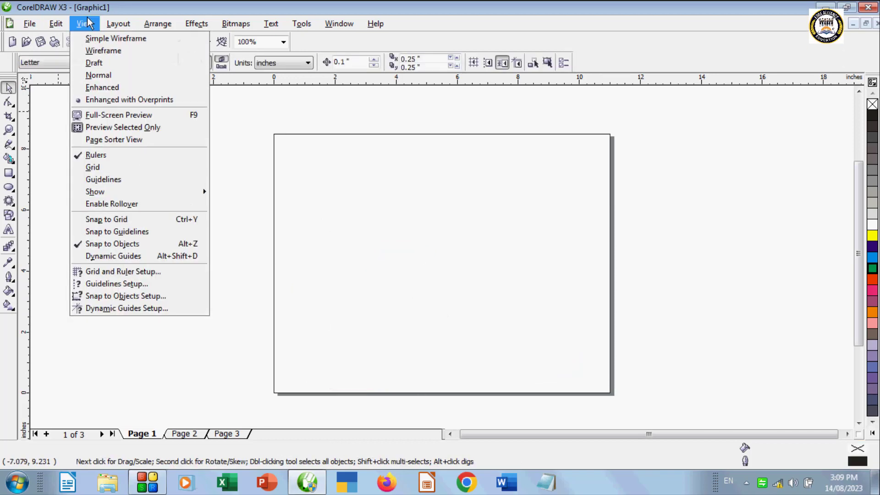
mouse_move(113, 196)
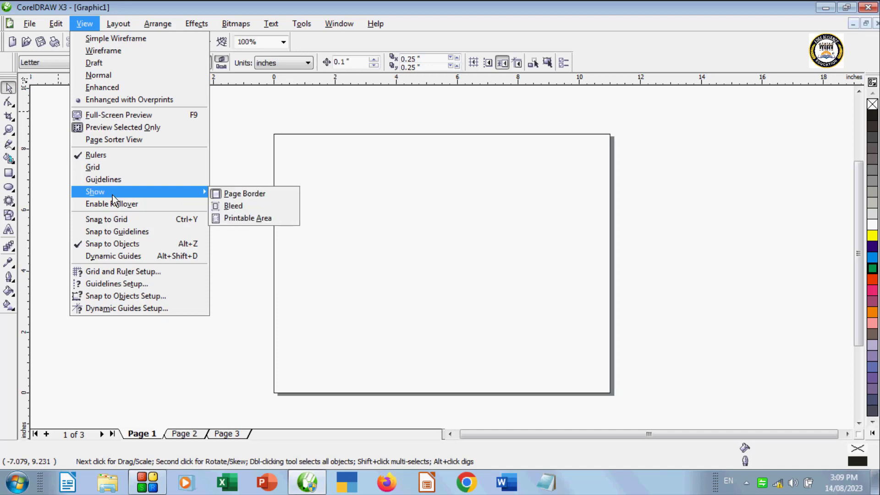
click(248, 147)
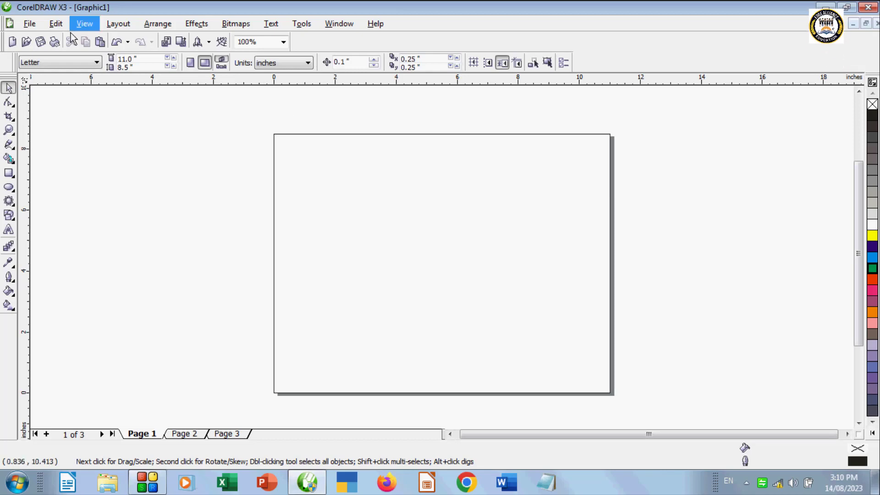
click(89, 28)
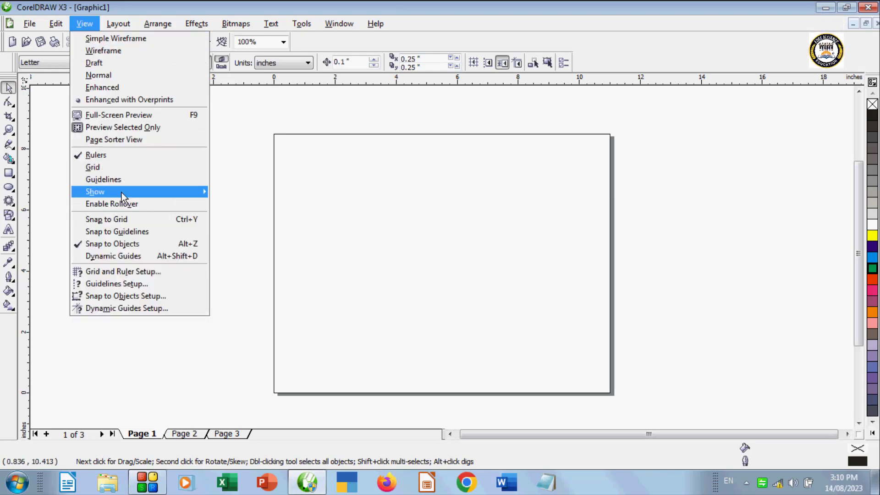
mouse_move(122, 192)
click(241, 192)
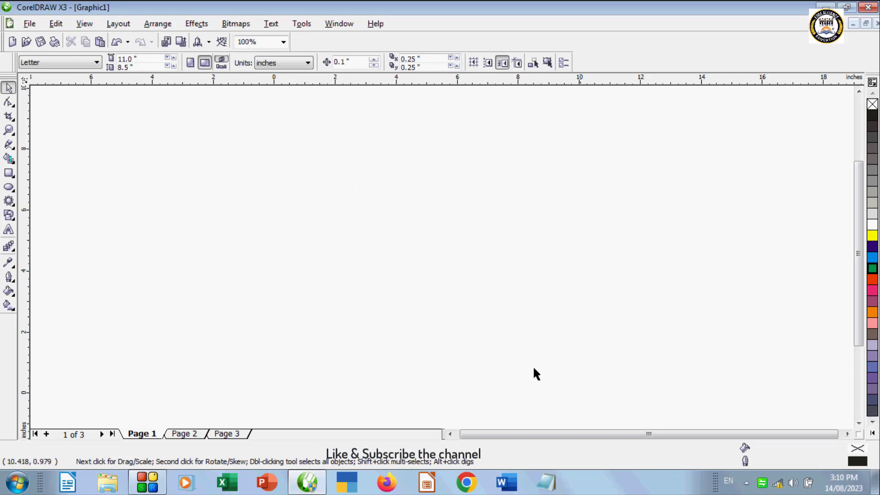
Turn the page border display back on for Page 1.
click(85, 25)
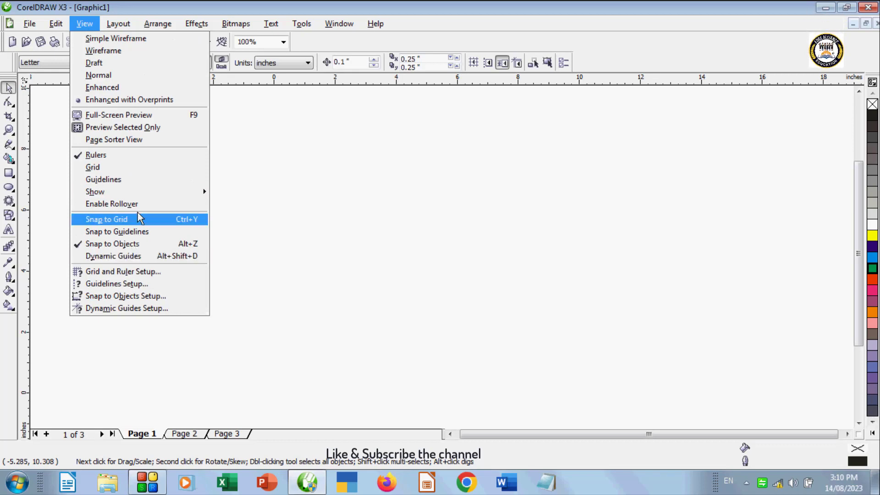
mouse_move(135, 195)
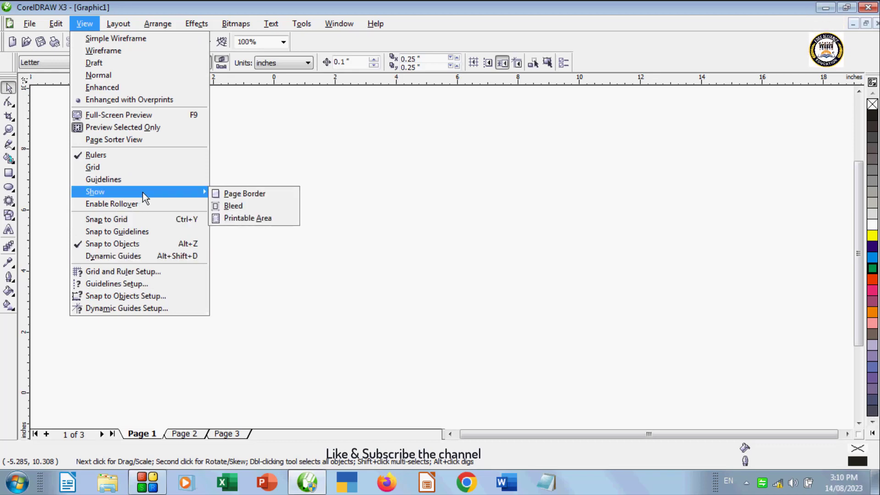
click(261, 194)
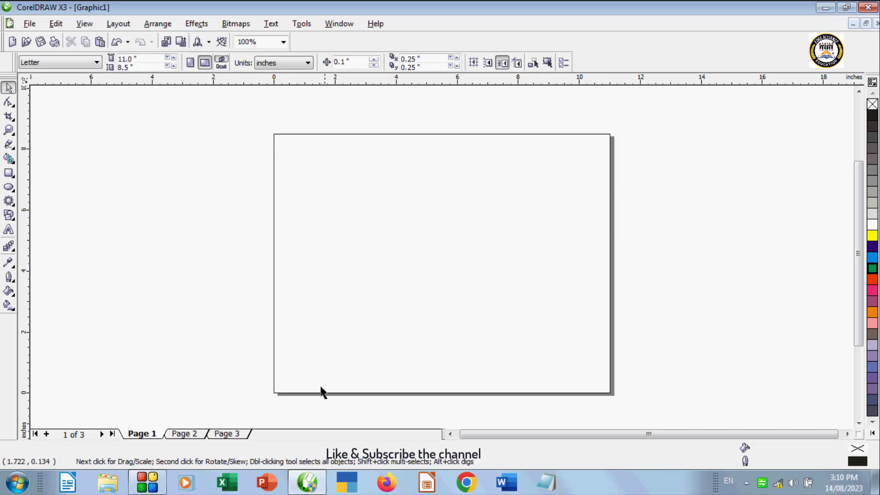
Show the bleed outline around the page and hide it again.
click(86, 24)
mouse_move(110, 195)
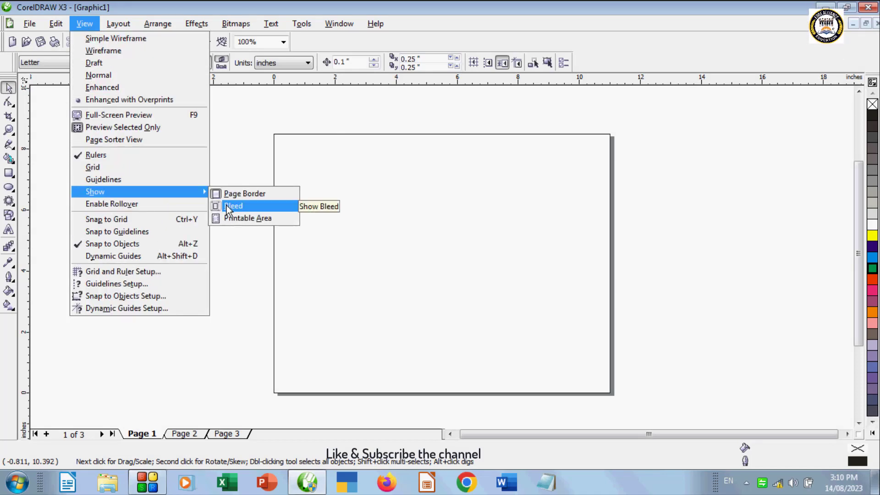
click(227, 206)
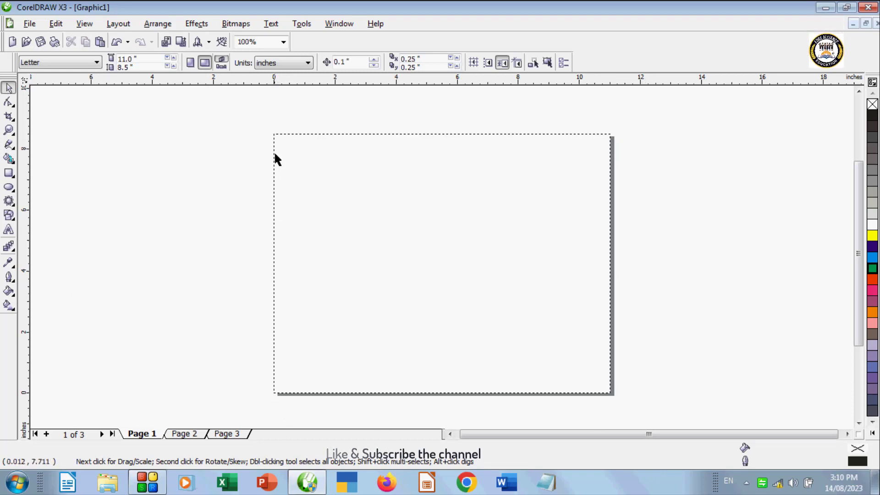
click(82, 24)
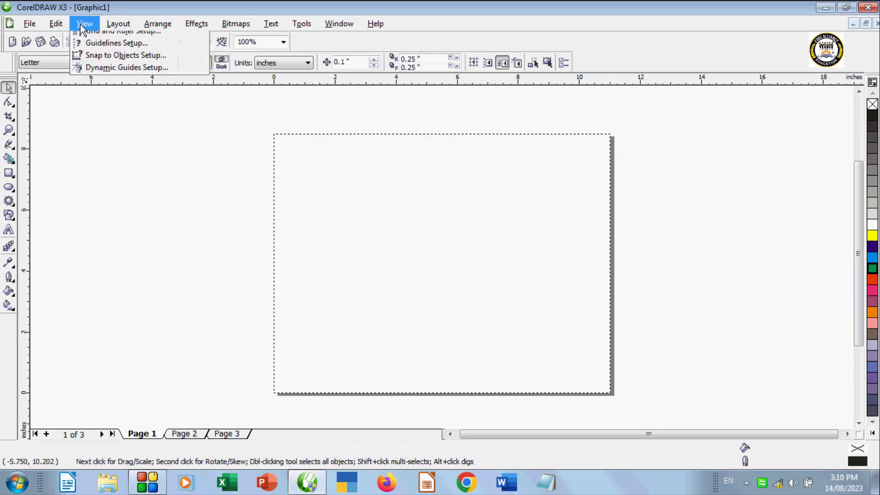
mouse_move(162, 192)
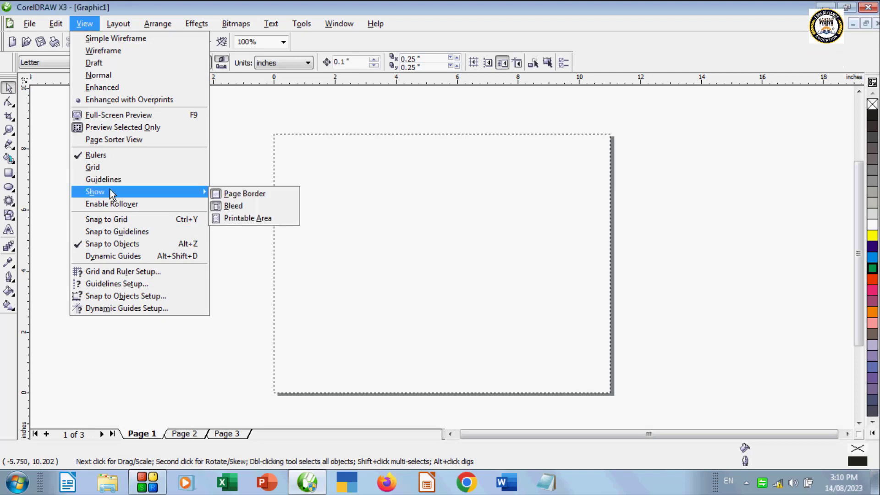
click(215, 208)
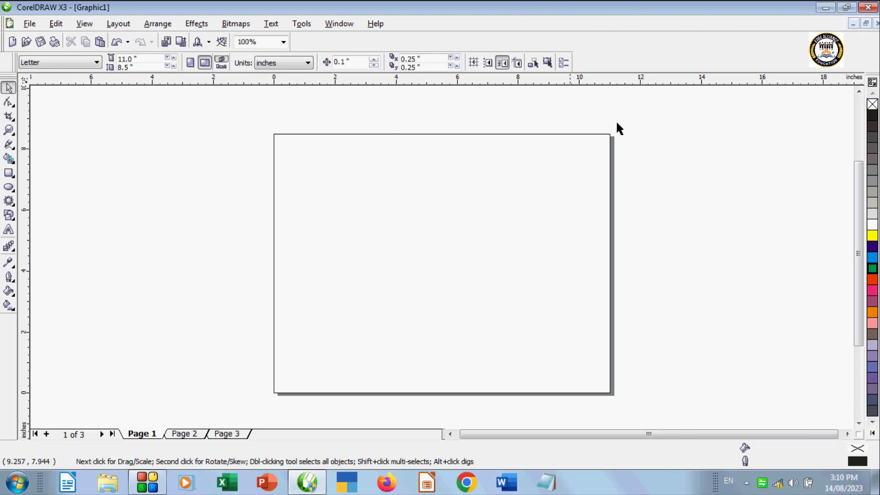
Show the printable area over the page and hide it again.
click(82, 24)
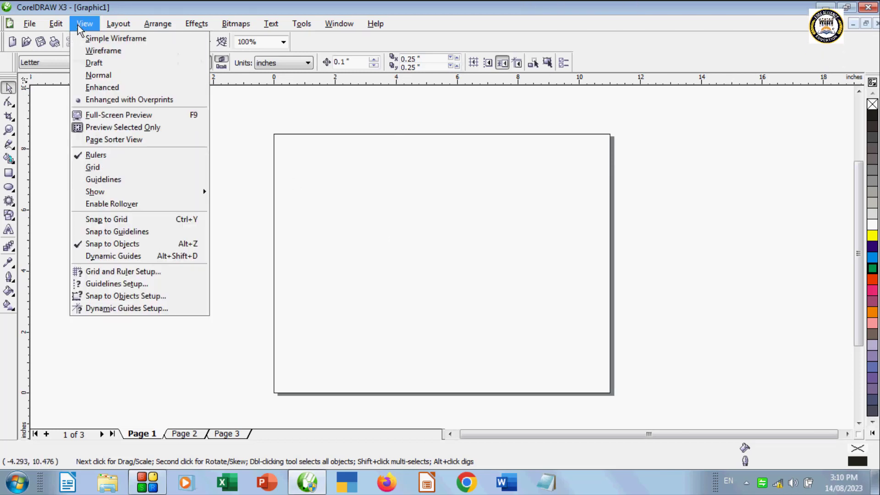
mouse_move(119, 195)
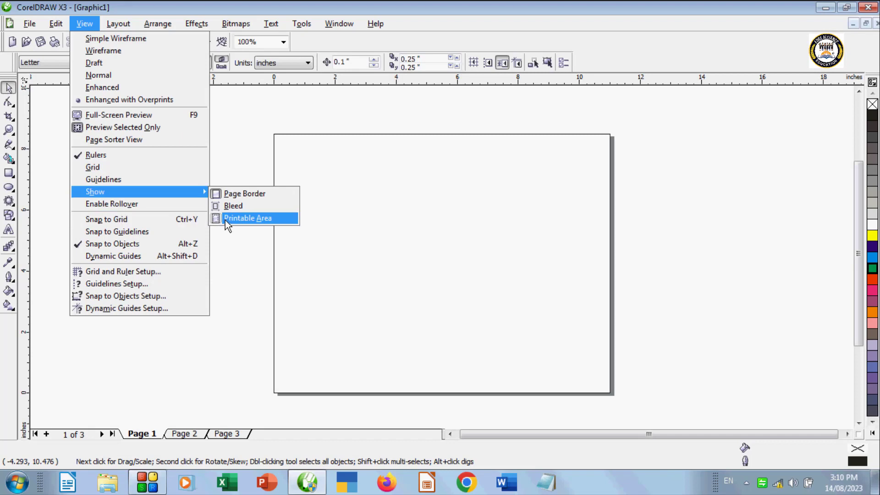
click(225, 219)
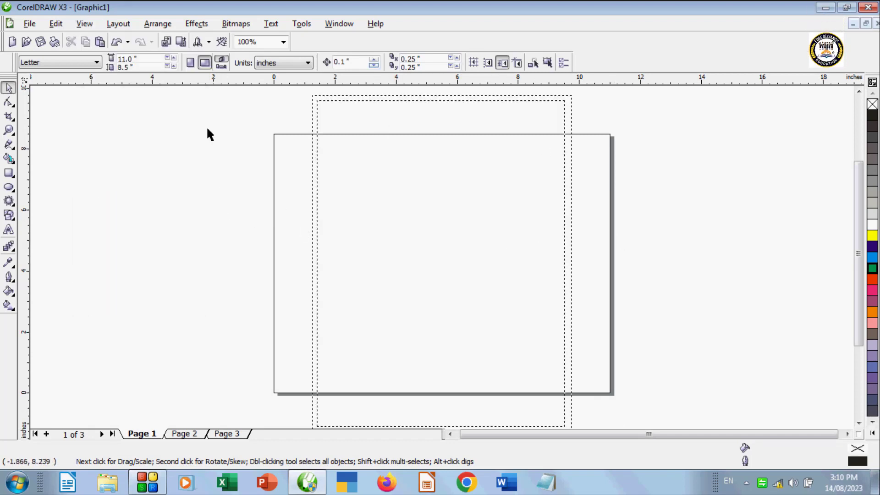
click(82, 24)
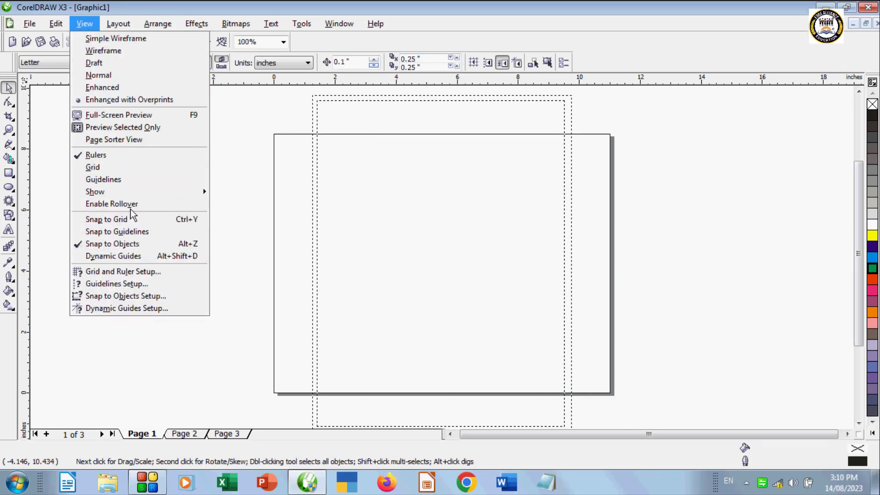
mouse_move(174, 197)
click(222, 219)
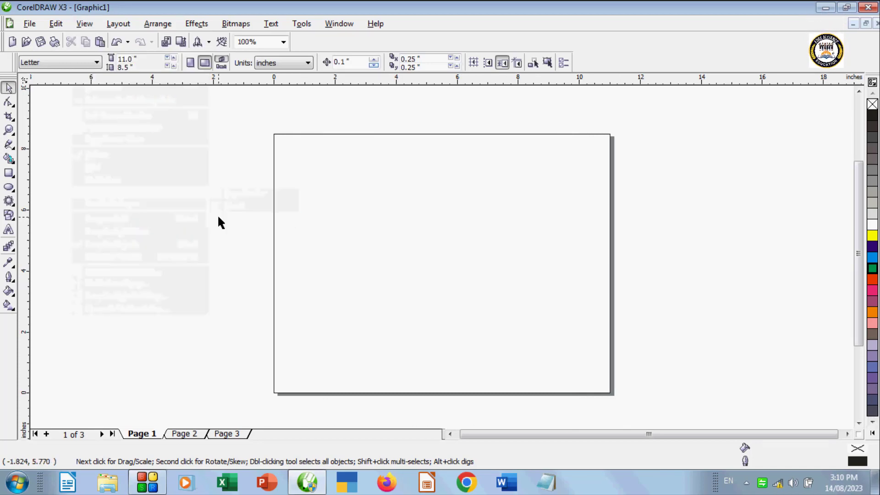
click(94, 23)
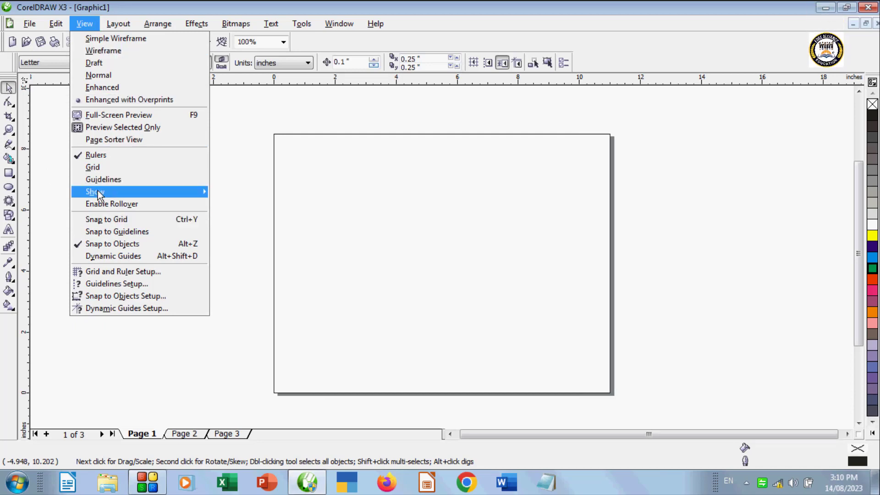
mouse_move(98, 192)
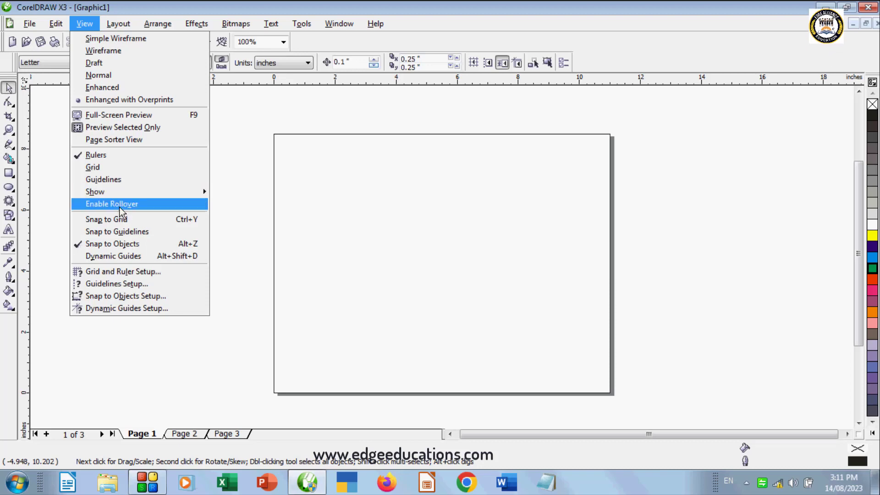
mouse_move(205, 24)
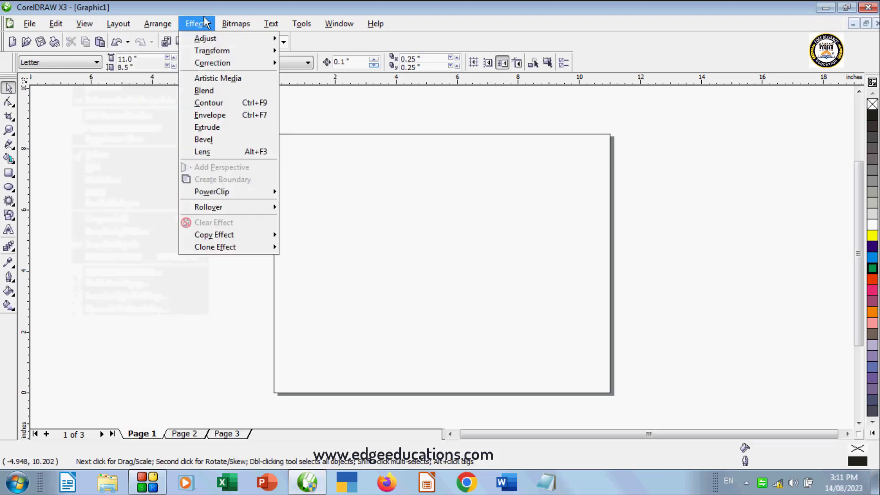
mouse_move(222, 208)
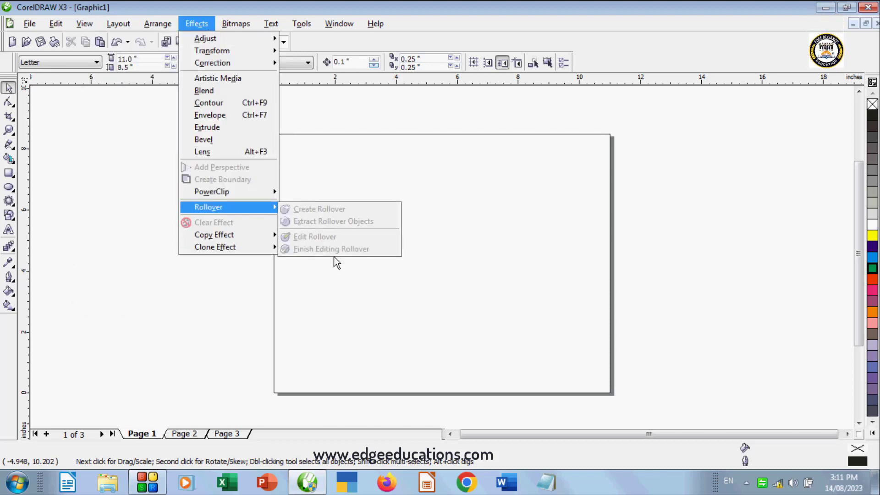
mouse_move(88, 30)
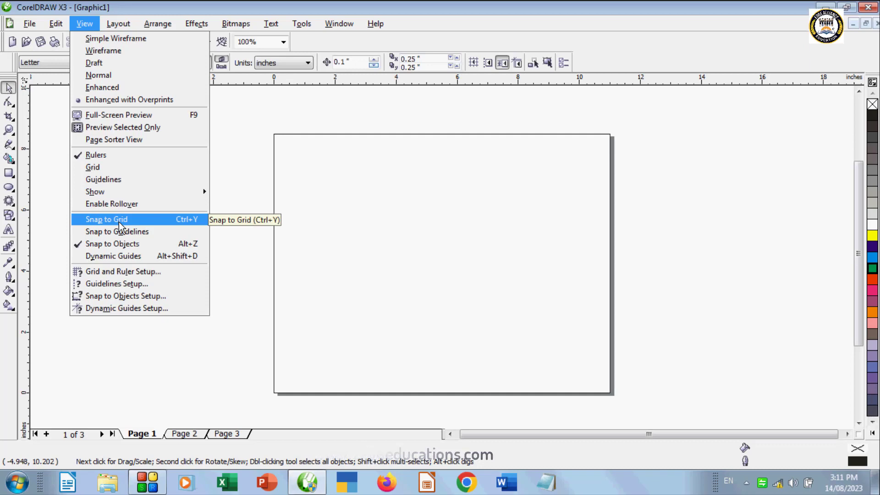
click(39, 164)
click(9, 173)
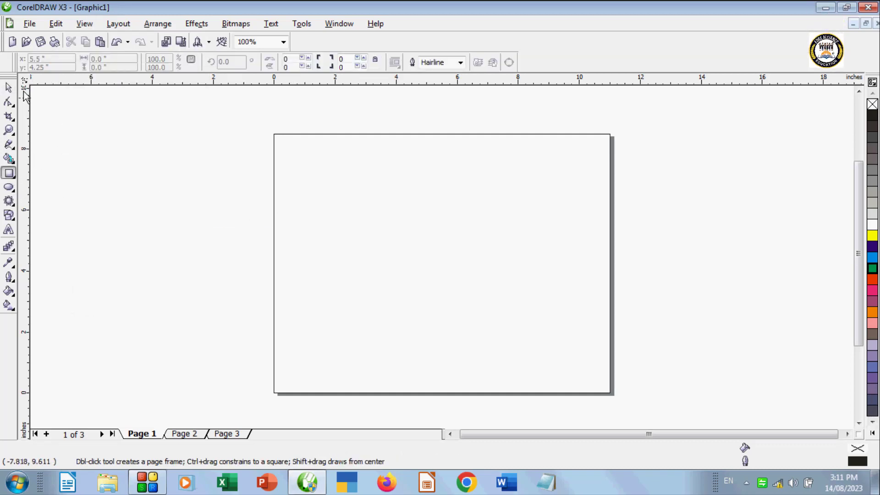
click(9, 88)
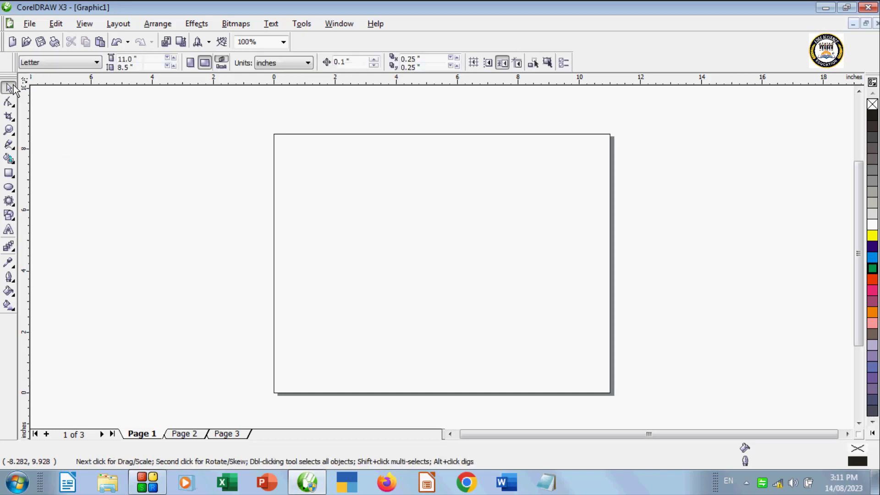
click(8, 173)
mouse_move(308, 212)
mouse_down()
mouse_move(320, 232)
mouse_move(372, 261)
mouse_up()
drag(392, 203, 464, 255)
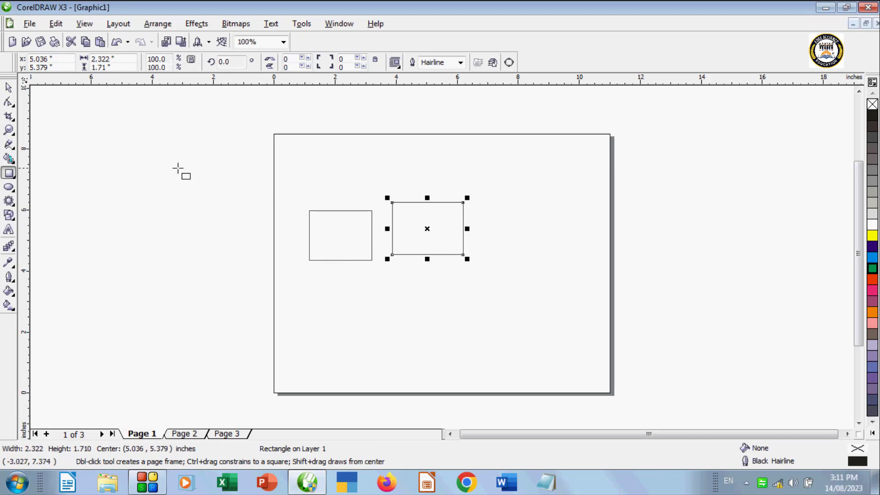
click(9, 87)
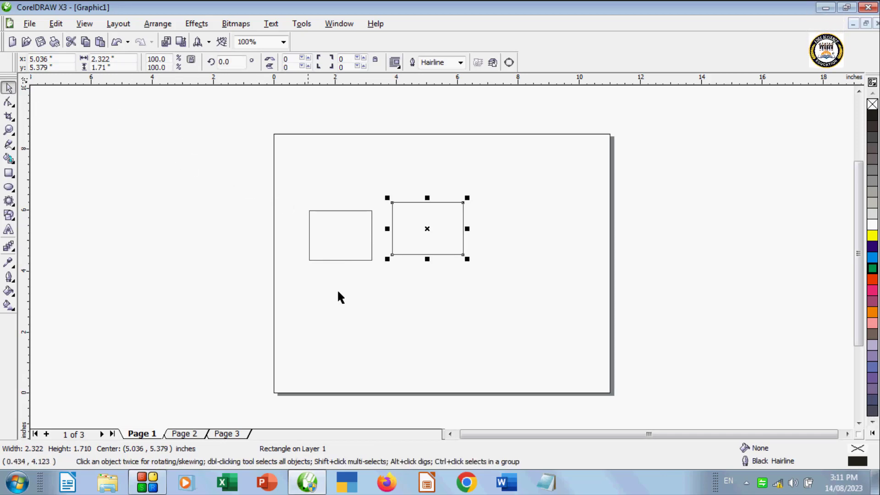
drag(466, 343, 562, 378)
key(Delete)
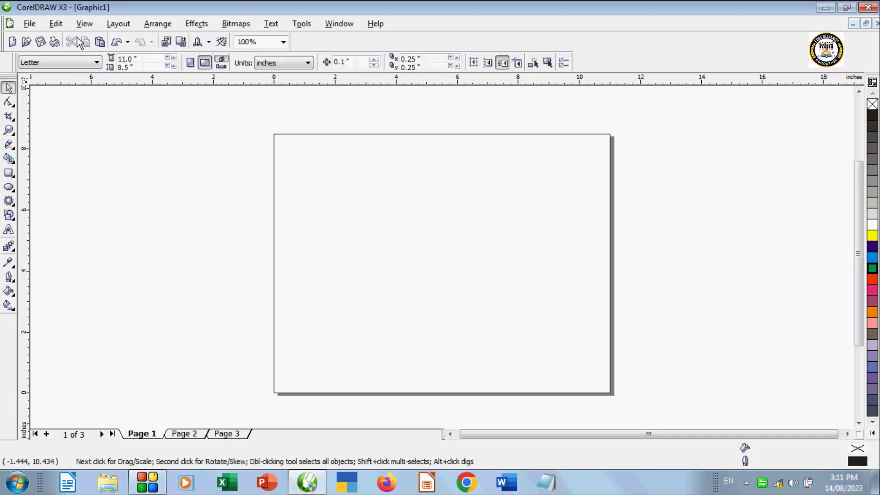
Show the grid and draw a rectangle about 0.19 by 0.24 inches within one grid cell beside the page.
click(77, 24)
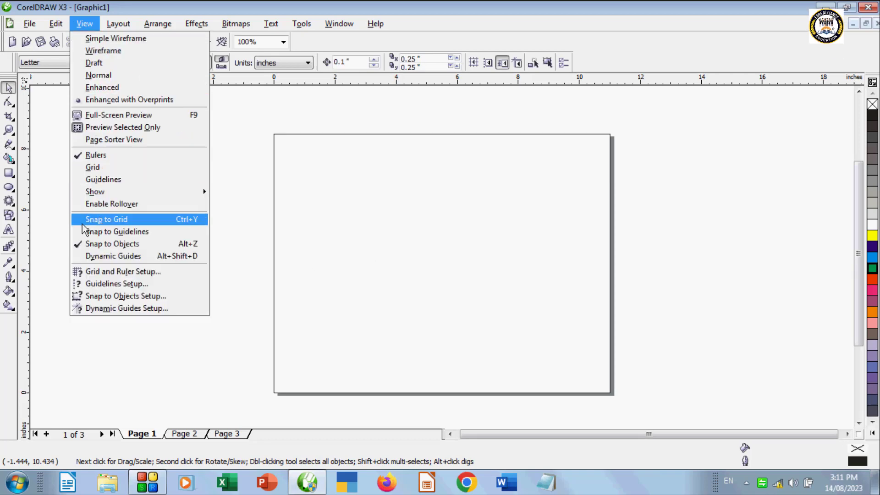
click(87, 166)
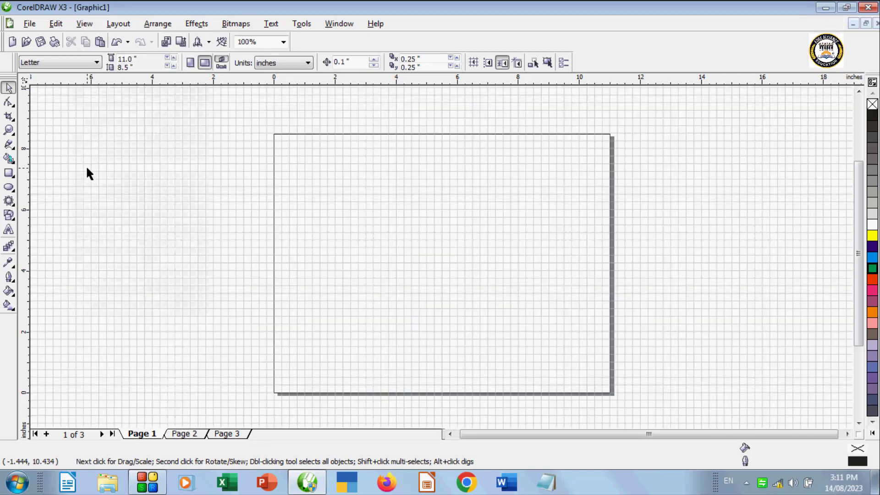
click(7, 122)
click(8, 130)
click(305, 269)
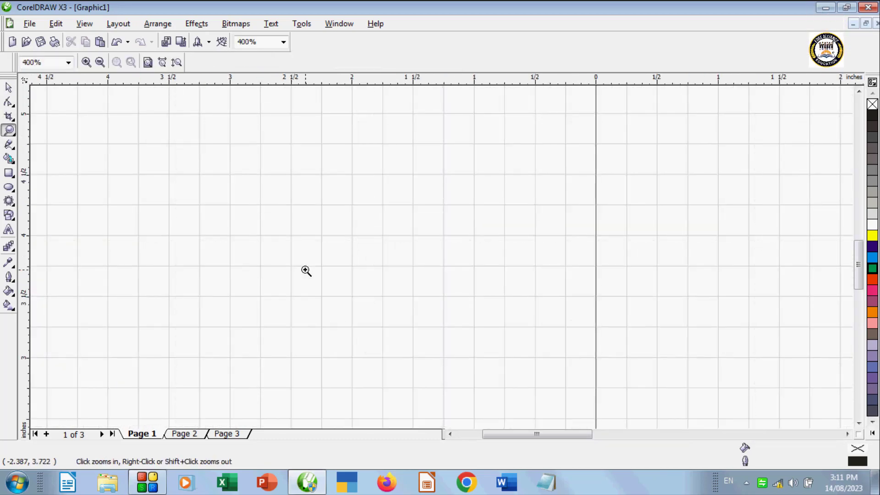
click(304, 269)
click(9, 88)
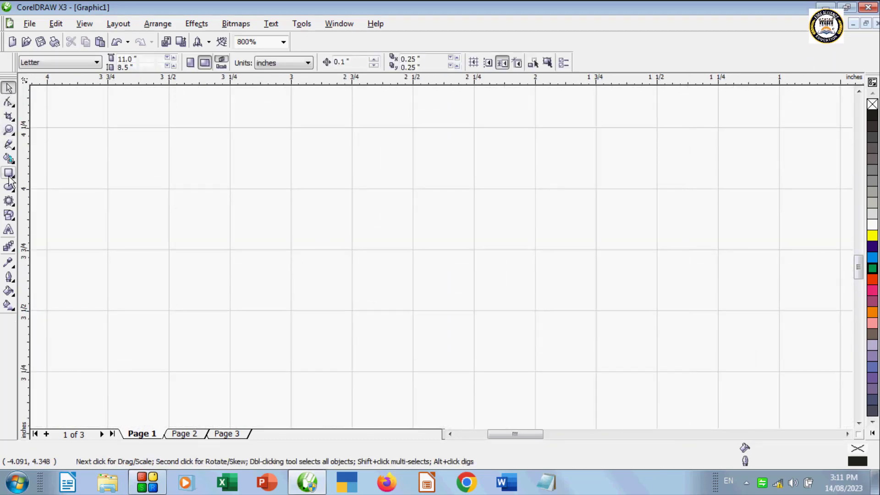
click(8, 173)
drag(175, 189, 222, 247)
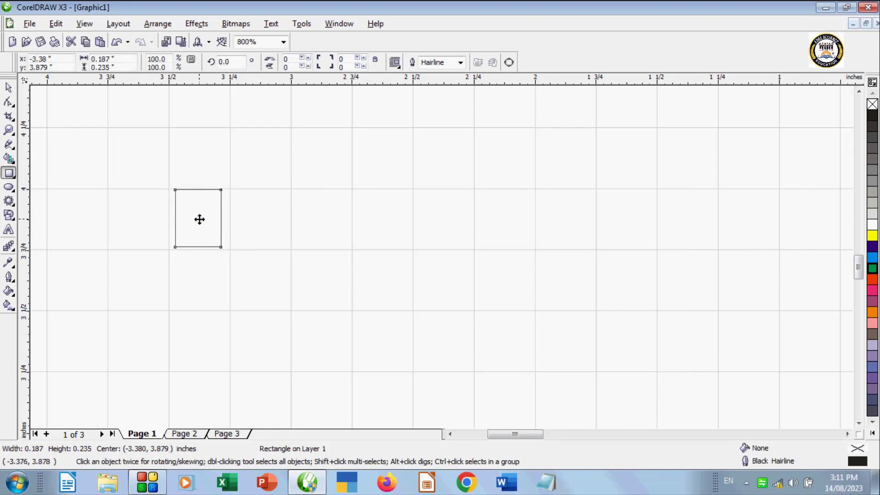
Widen the small rectangle by stretching its right edge close to the gridline at -3.25 inches, and deselect it.
click(213, 304)
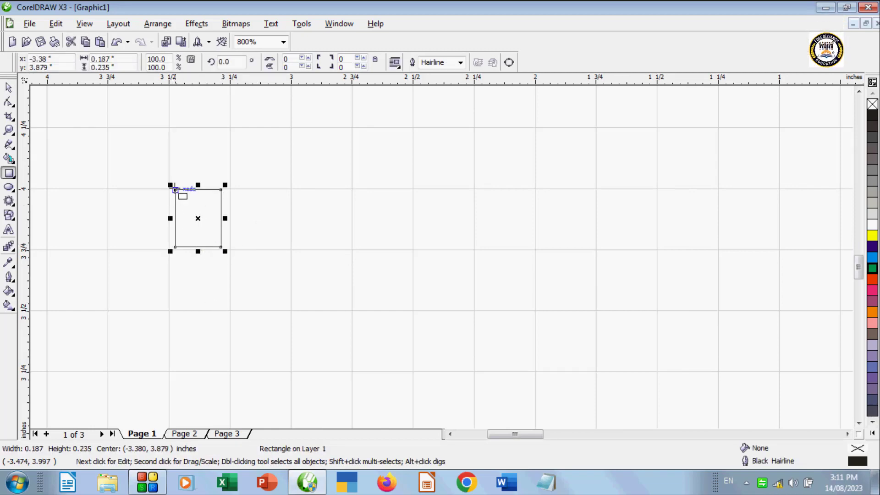
click(196, 216)
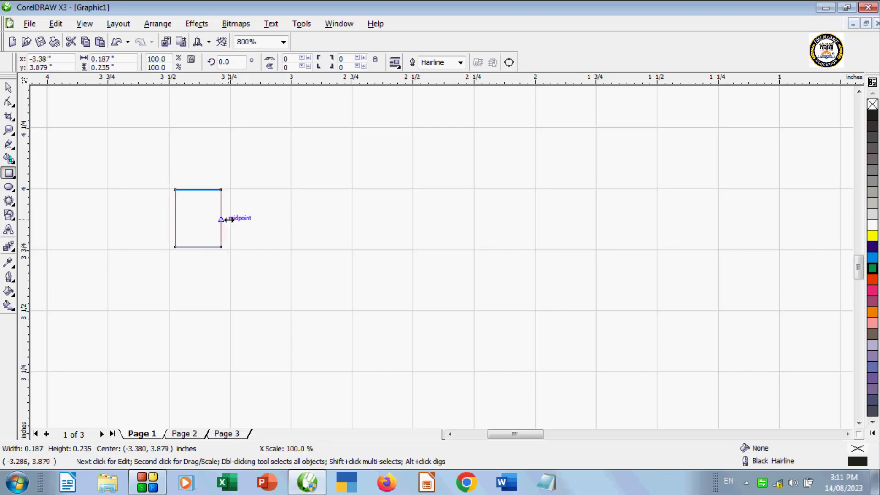
drag(234, 222, 233, 222)
click(238, 235)
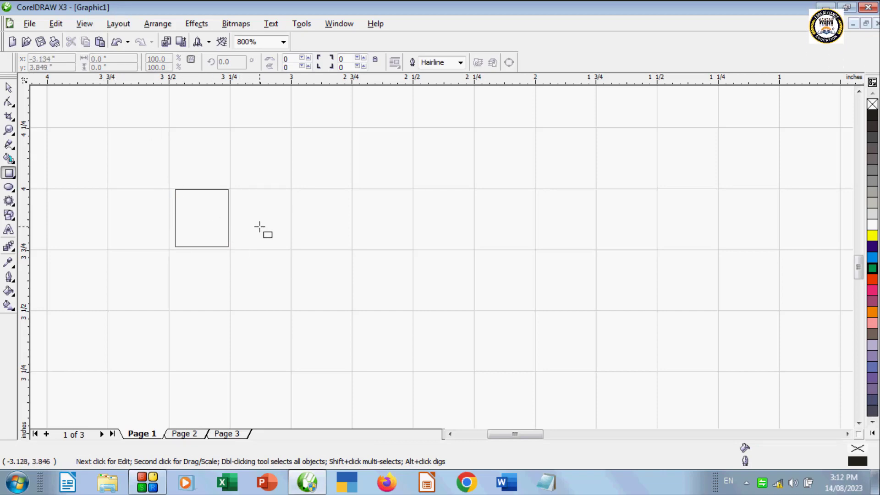
Turn on Snap to Grid and draw two 0.25-inch squares on diagonally adjacent grid cells, centered at (-2.875, 3.875) and (-2.625, 4.125) inches.
click(89, 25)
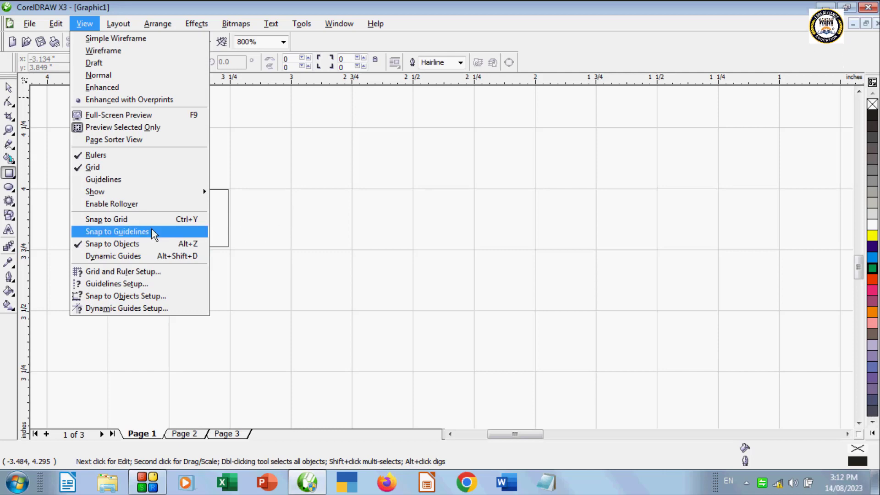
click(114, 222)
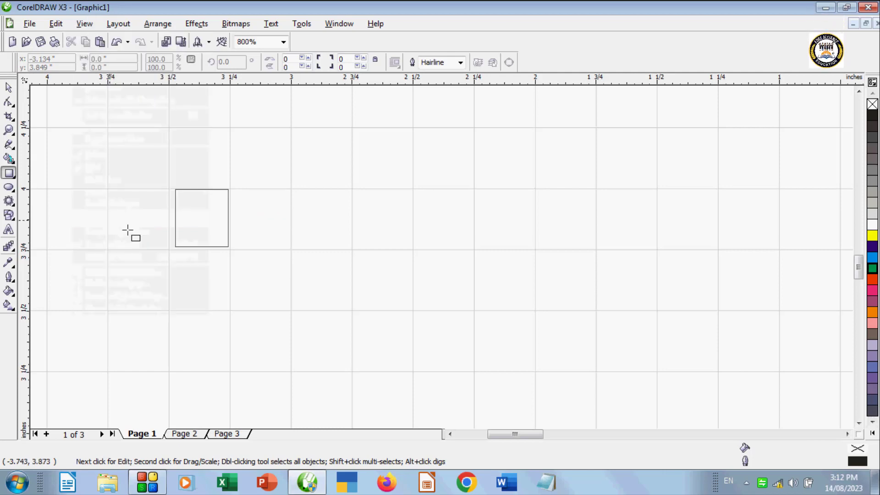
drag(292, 190, 352, 250)
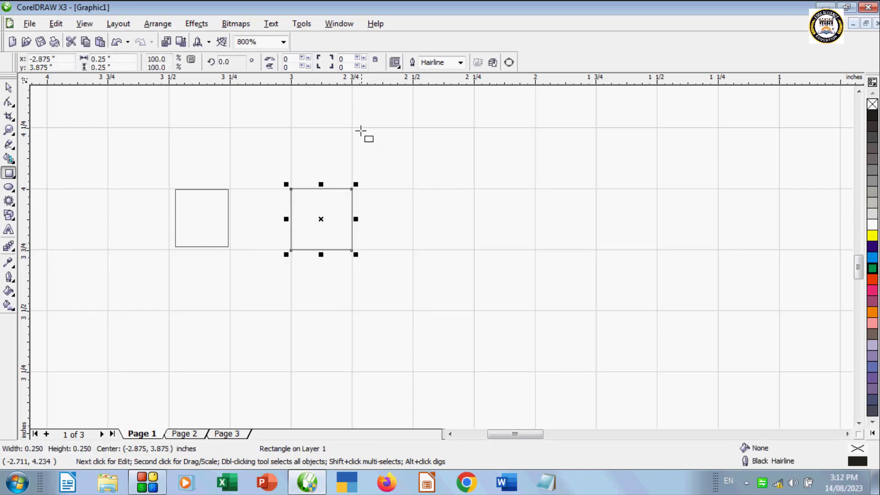
drag(352, 128, 413, 189)
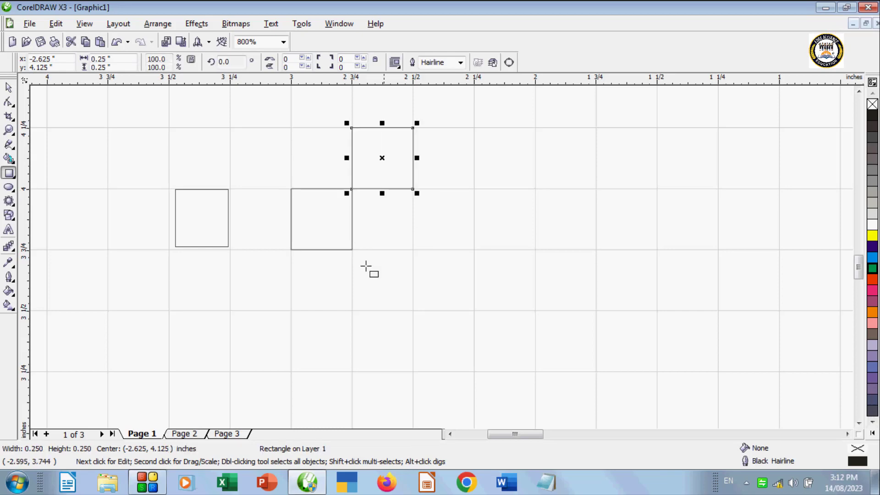
Draw two more 0.25-inch squares snapped to diagonally adjacent grid cells, centered at (-3.125, 3.625) and (-3.375, 3.375) inches, and deselect them.
drag(230, 250, 244, 273)
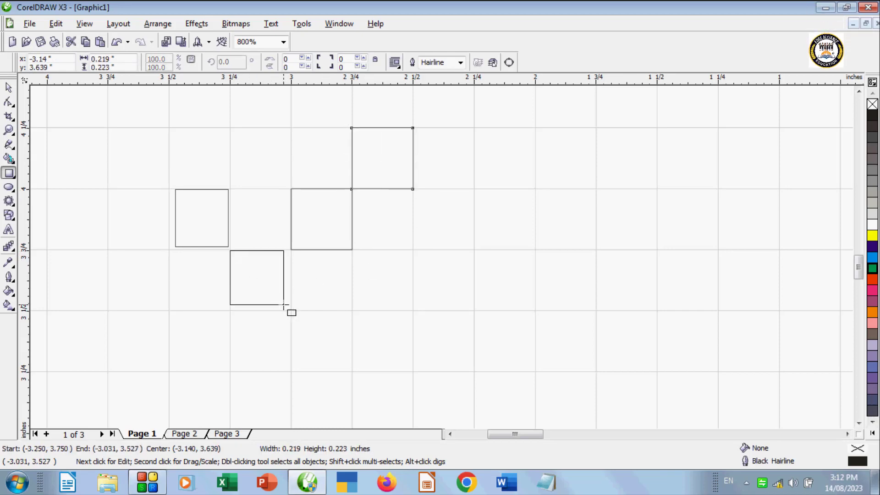
drag(290, 311, 291, 311)
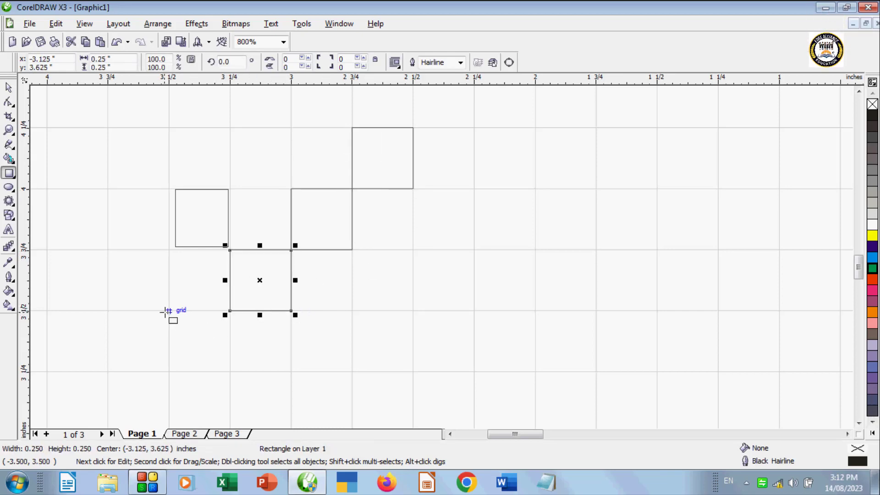
drag(169, 311, 230, 372)
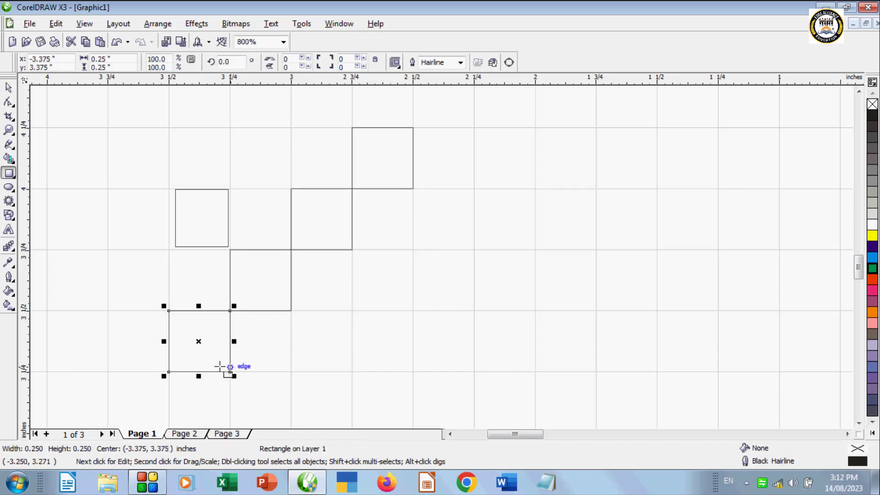
click(9, 87)
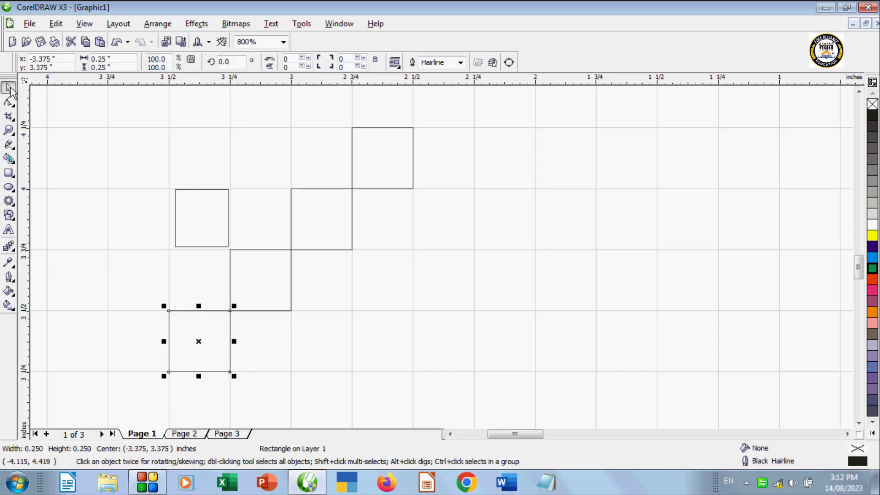
click(285, 326)
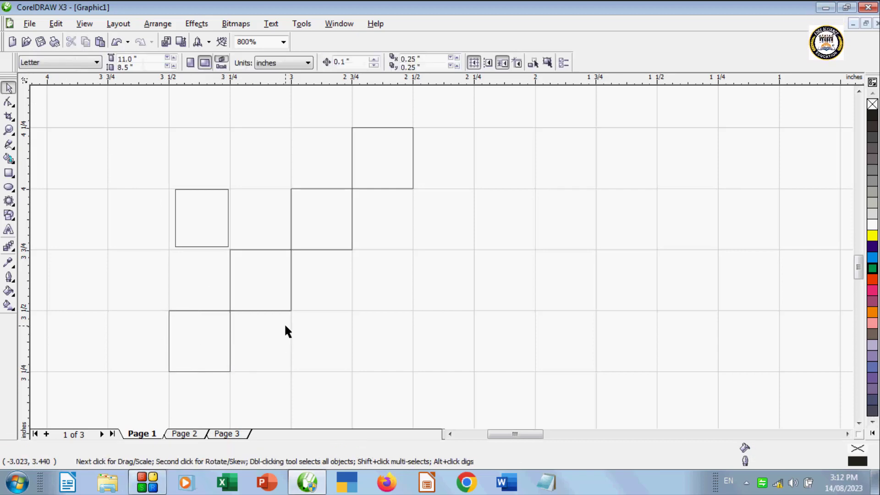
Draw a 0.25-inch square centered at (-2.375, 3.625) inches and a smaller rectangle starting from the grid point (-2, 3.75).
click(76, 23)
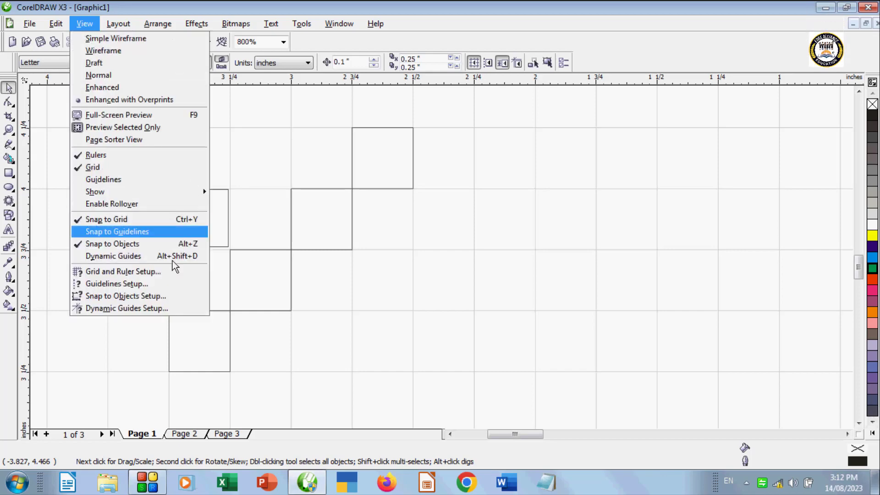
click(249, 297)
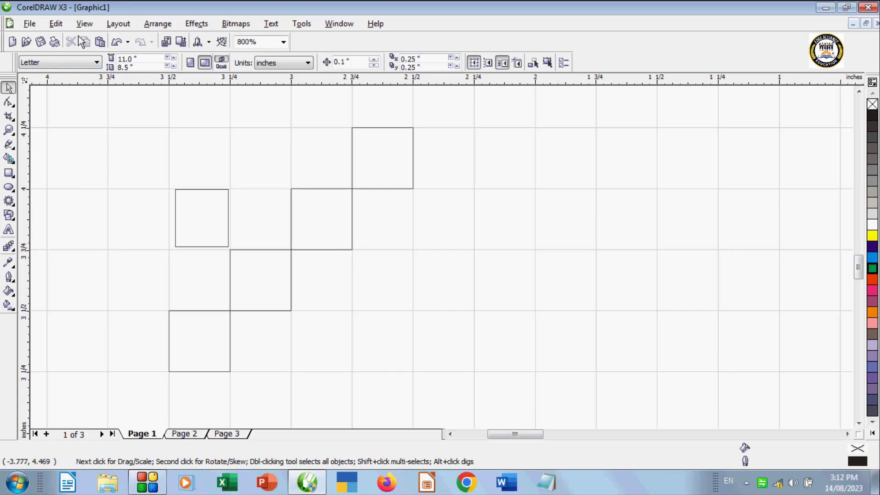
click(80, 24)
click(9, 173)
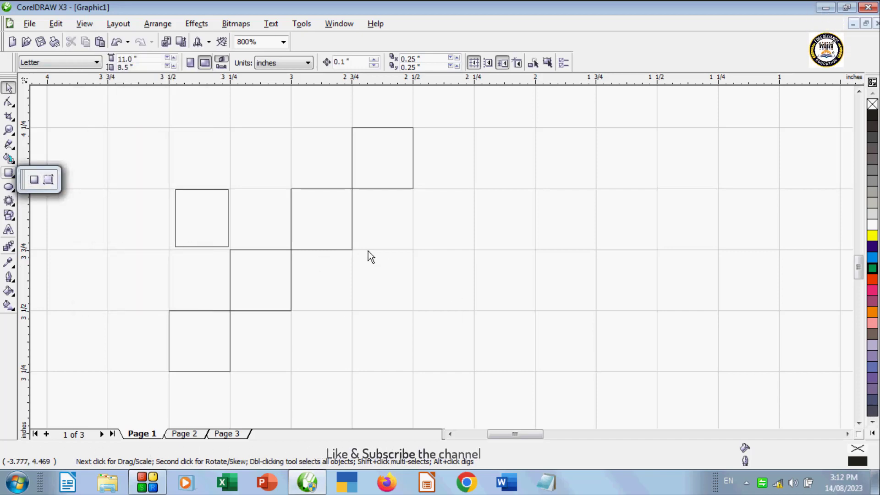
click(48, 180)
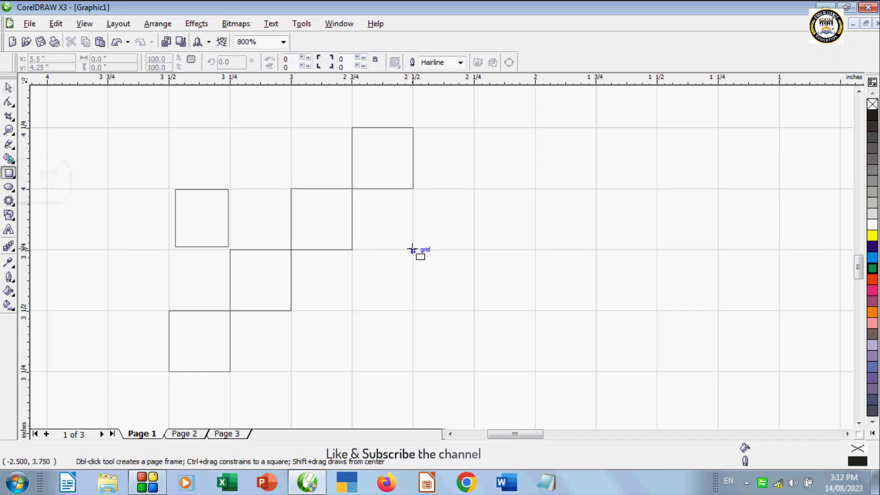
drag(413, 250, 475, 311)
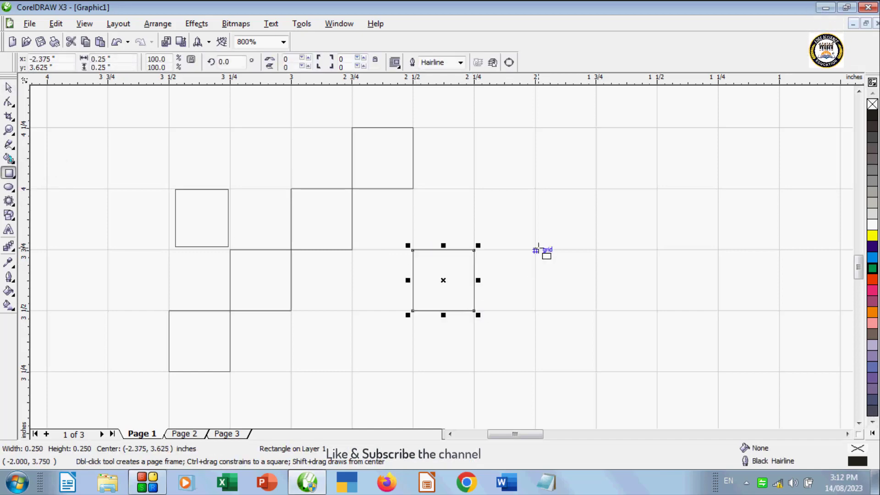
drag(537, 250, 594, 290)
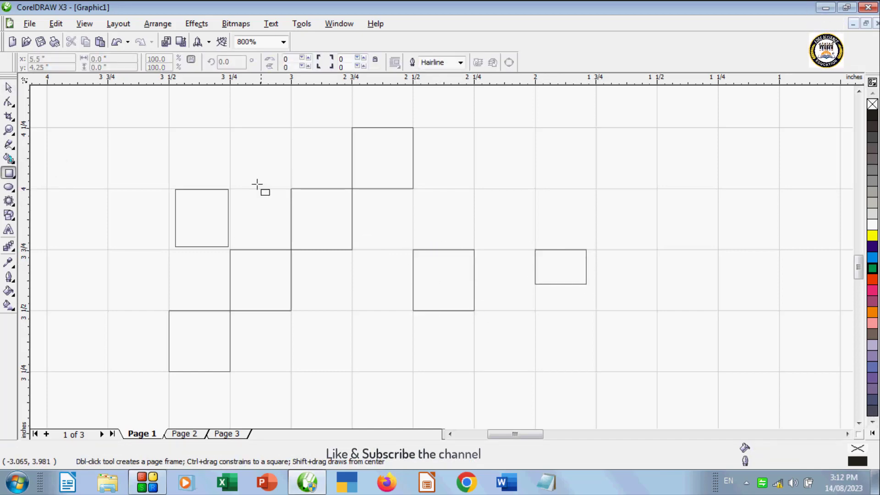
Hide the grid.
click(81, 23)
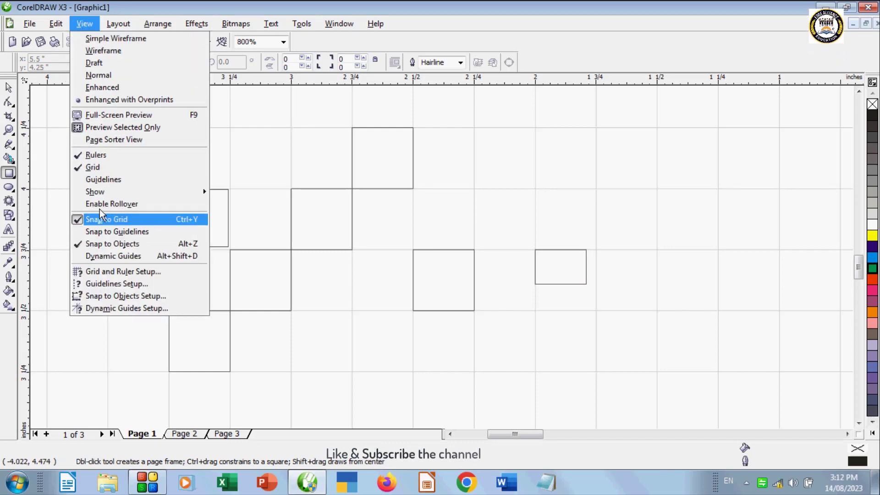
click(99, 169)
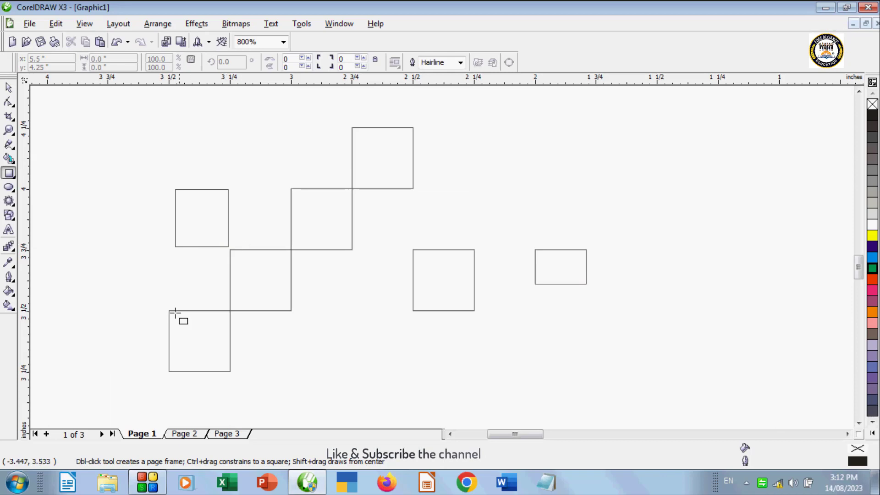
click(82, 24)
click(383, 276)
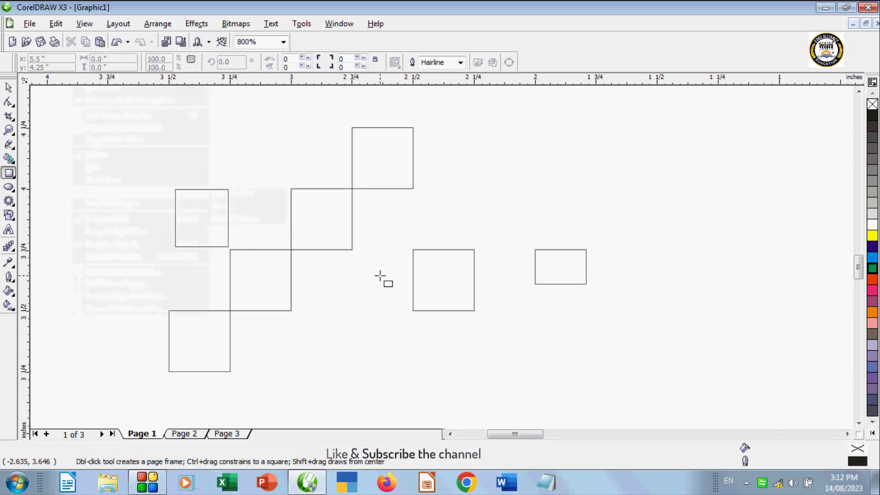
Delete all the small rectangles beside the page.
key(F3)
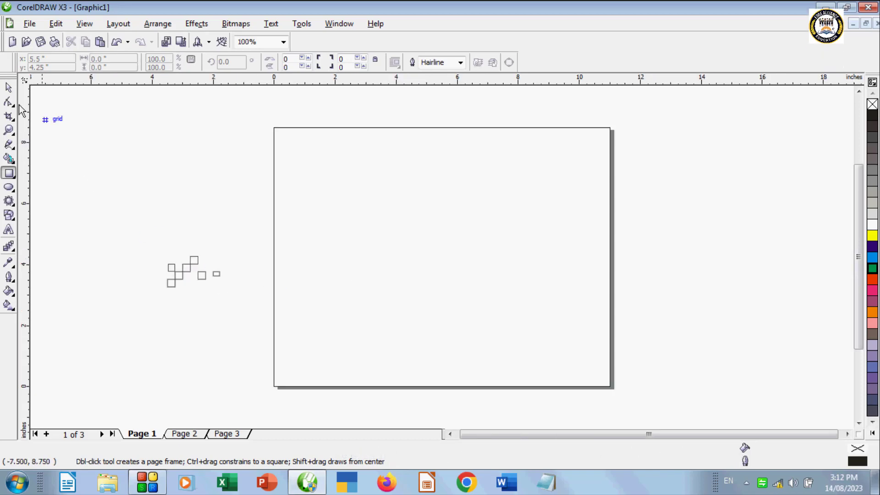
click(8, 87)
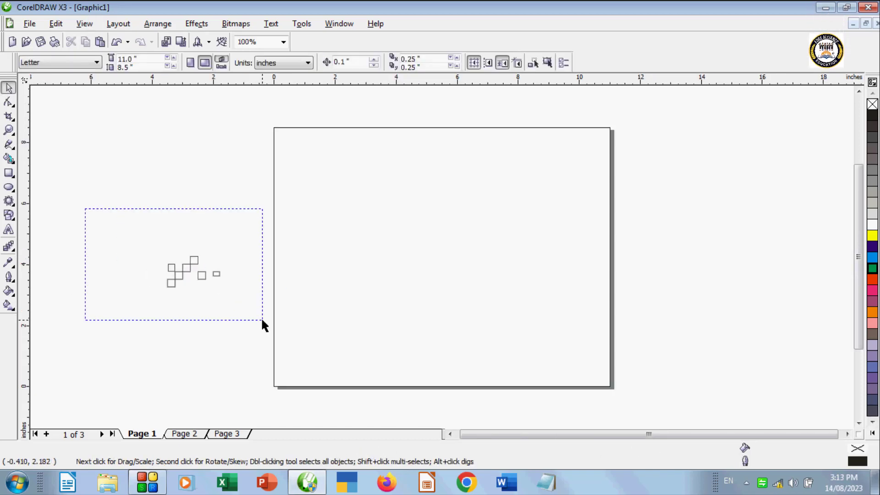
drag(85, 208, 263, 321)
key(Delete)
Add a horizontal guideline at y = 8.5 inches along the page's top edge and turn on the display of guidelines.
click(84, 23)
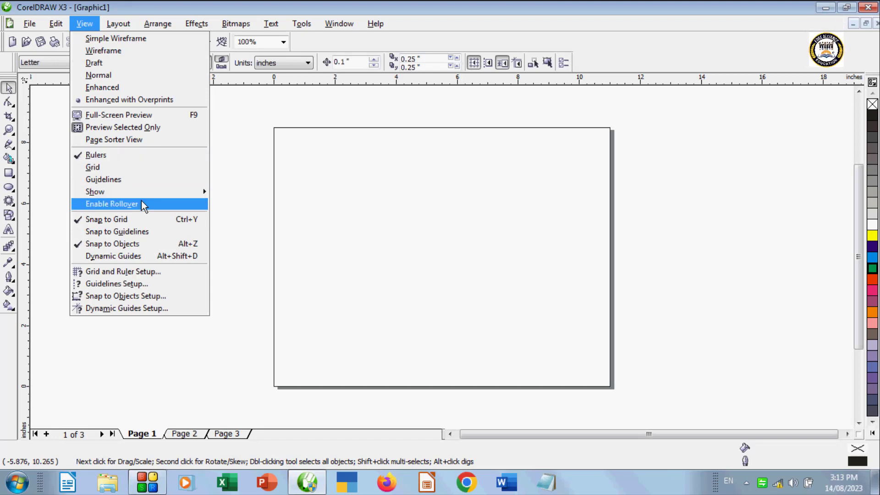
click(232, 172)
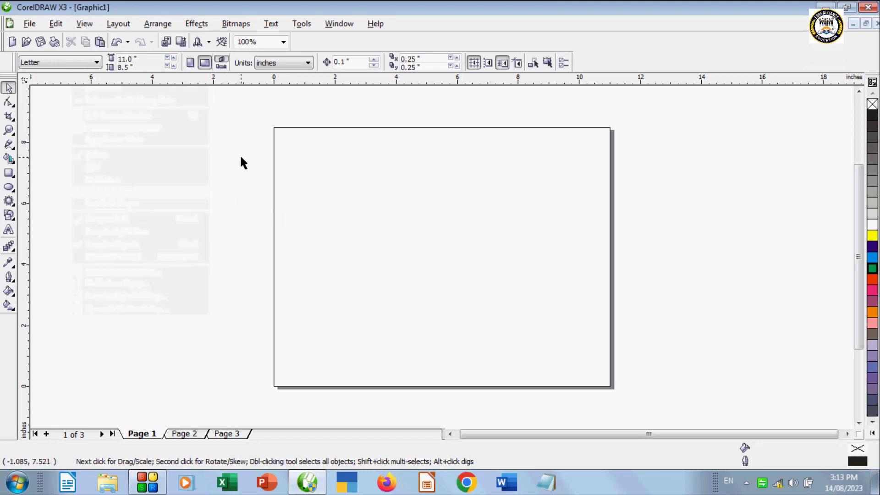
drag(253, 83, 259, 126)
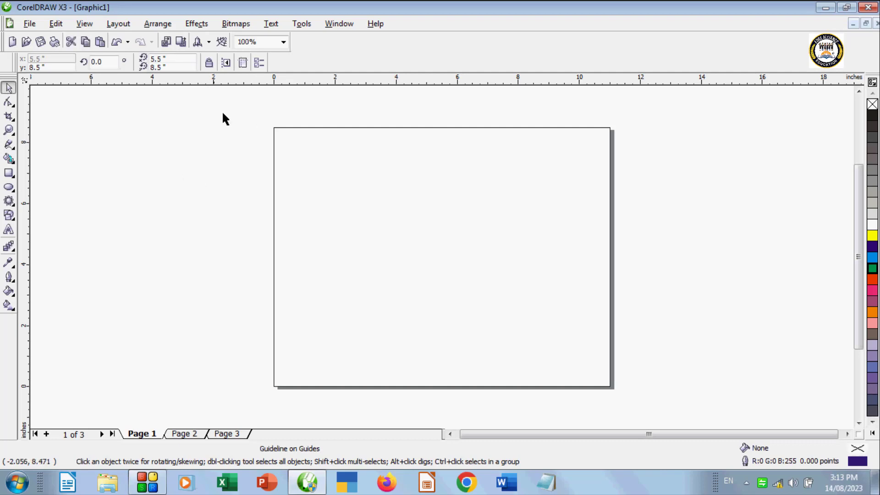
click(83, 26)
click(118, 174)
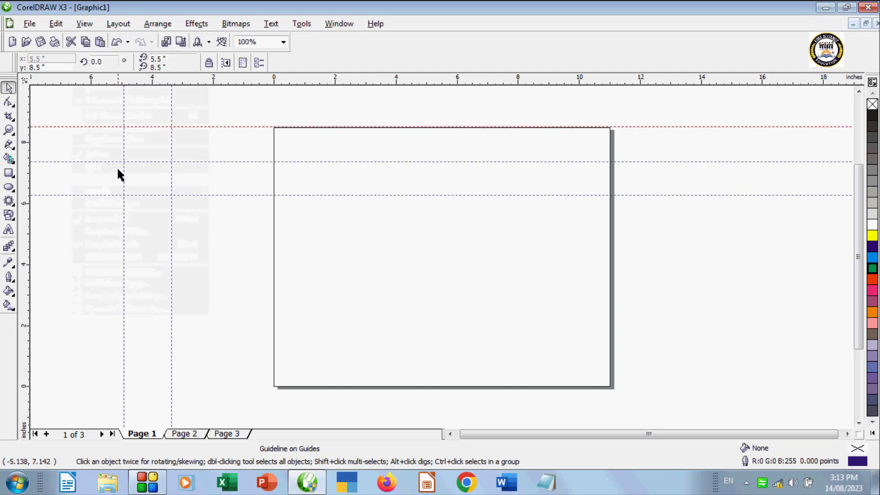
Delete the vertical guideline nearest the page and the two lower horizontal guidelines.
click(171, 225)
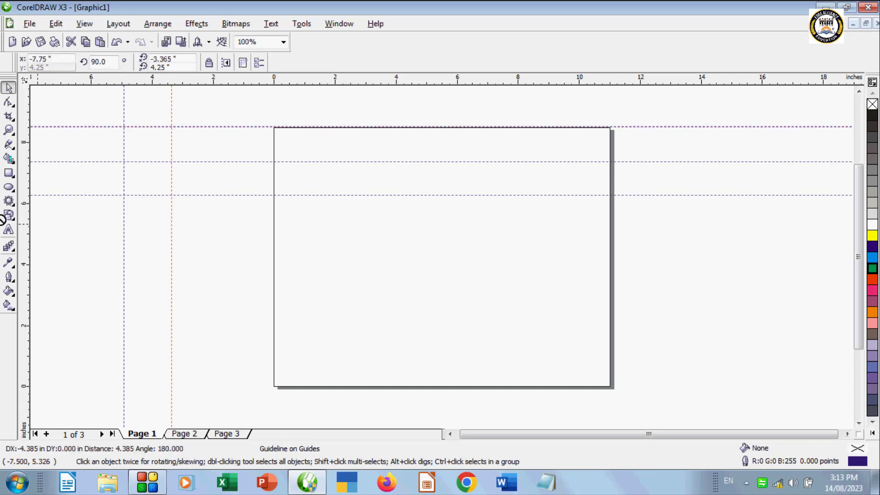
click(170, 210)
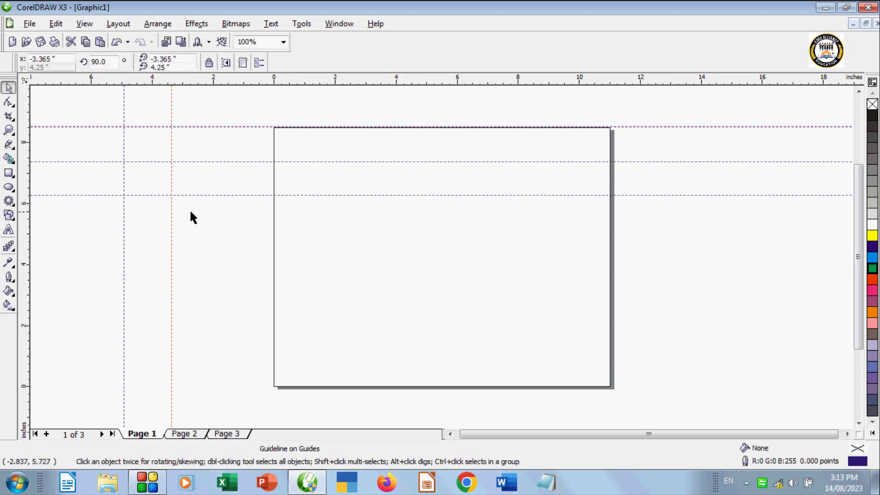
key(Delete)
click(201, 195)
key(Delete)
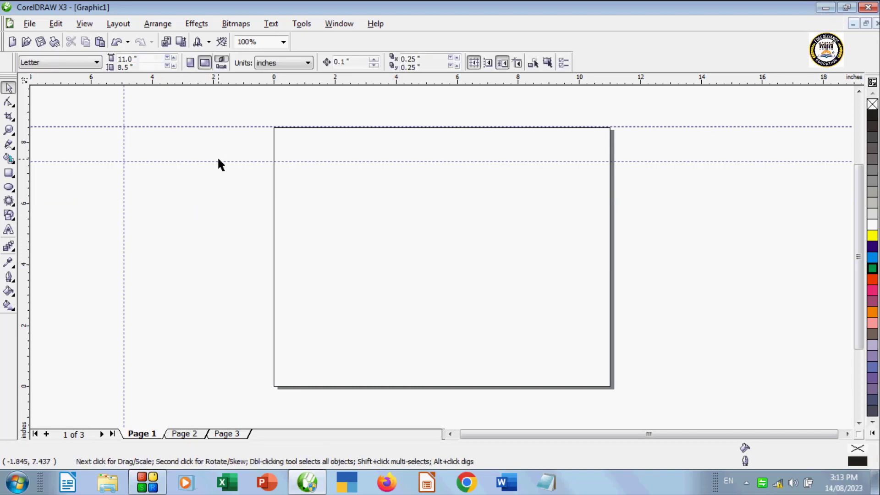
click(216, 162)
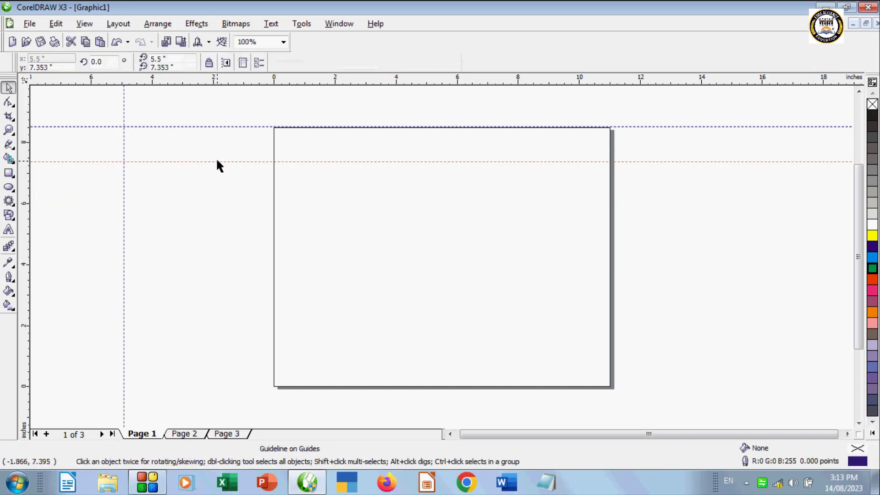
key(Delete)
Draw a 2.75 by 2 inch rectangle centered at (-1.625, 7) inches beside the page and fill it green.
click(86, 25)
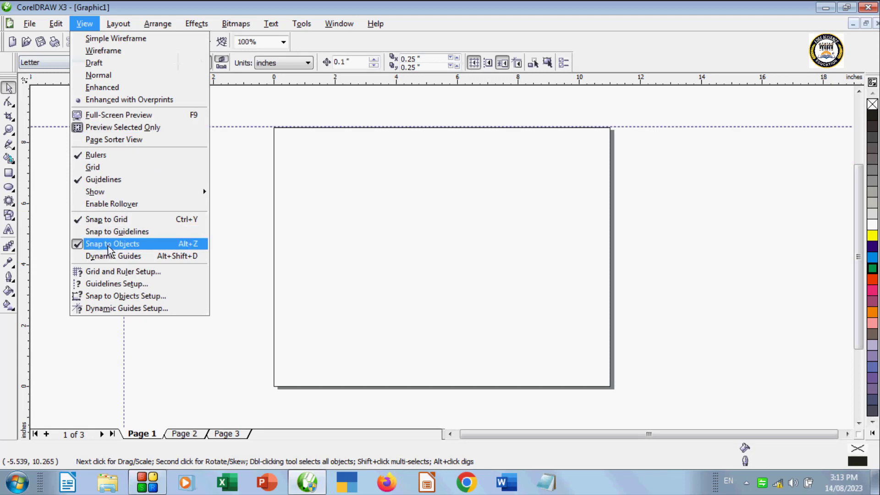
click(91, 232)
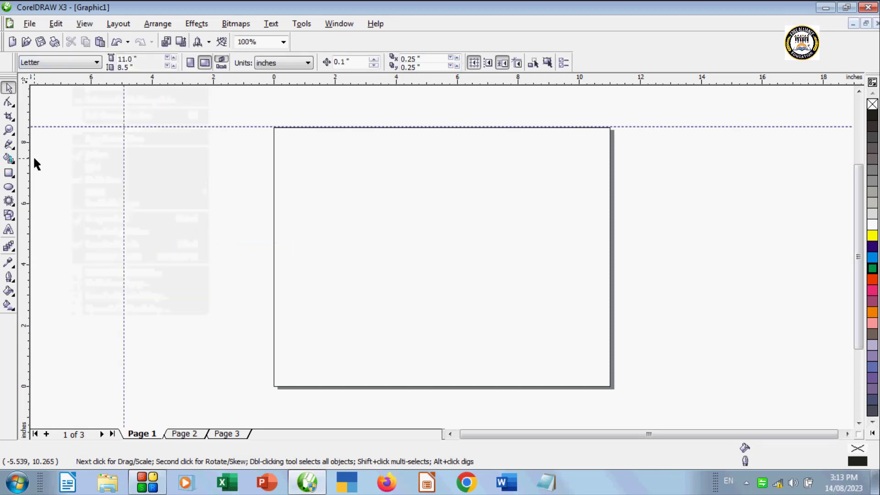
click(8, 173)
drag(182, 142, 267, 203)
click(872, 269)
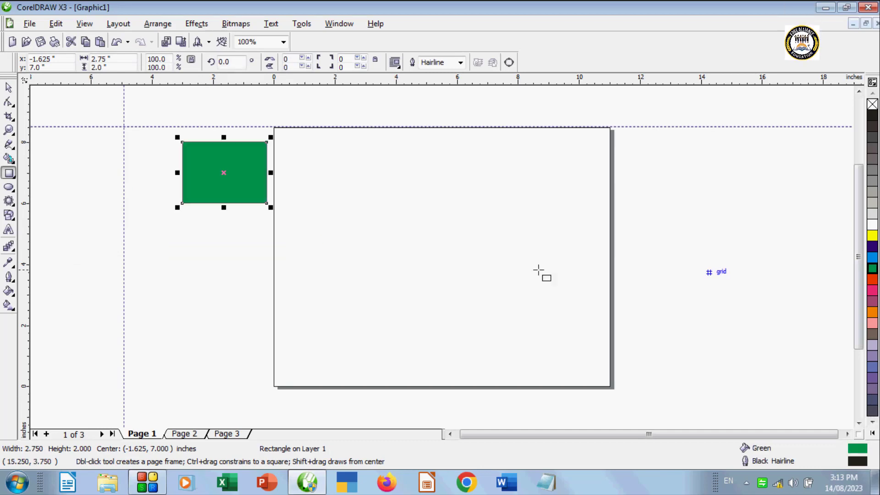
Move the green rectangle to center (-3.625, 7.5) inches with its top edge on the horizontal guideline, and inspect that edge up close.
click(8, 130)
click(149, 149)
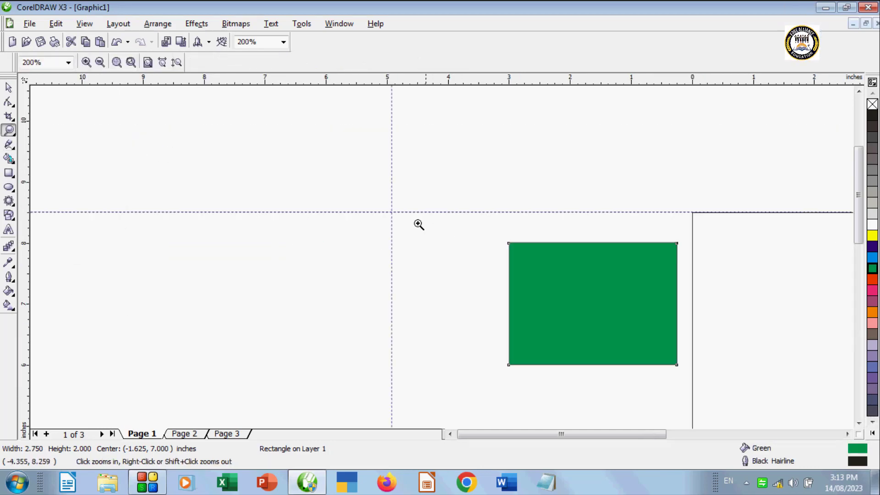
click(8, 88)
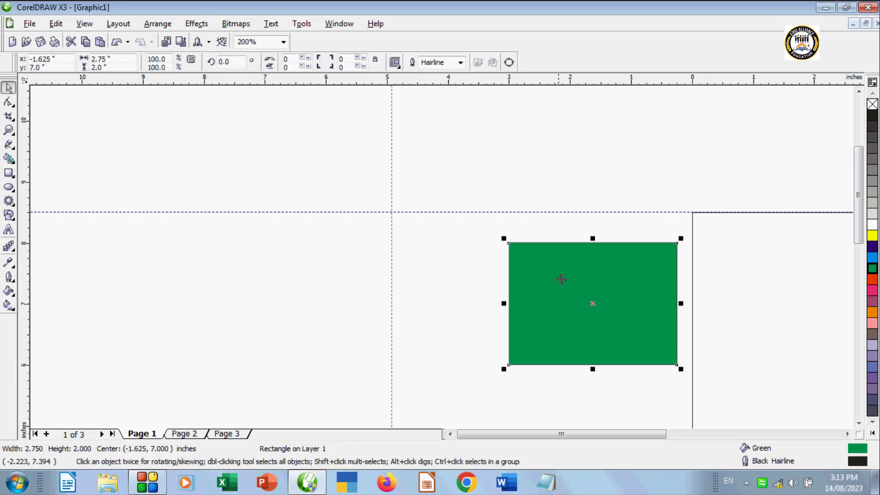
drag(559, 277, 437, 250)
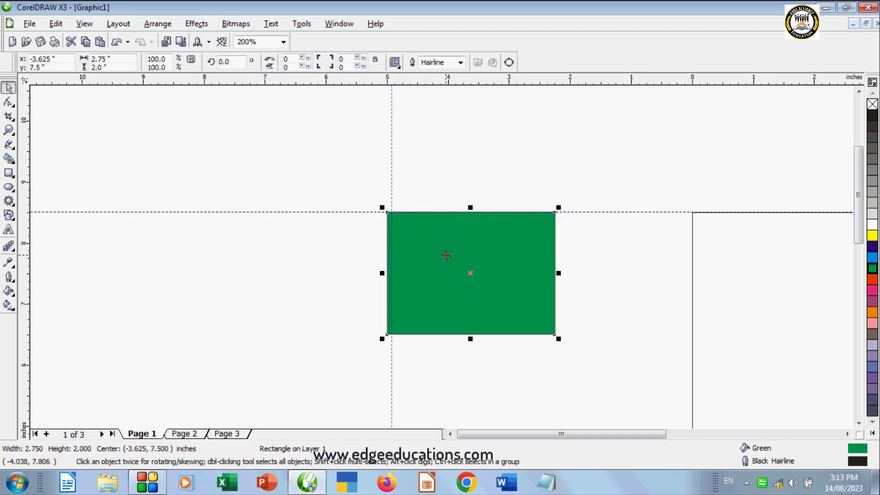
click(8, 130)
click(501, 243)
click(468, 244)
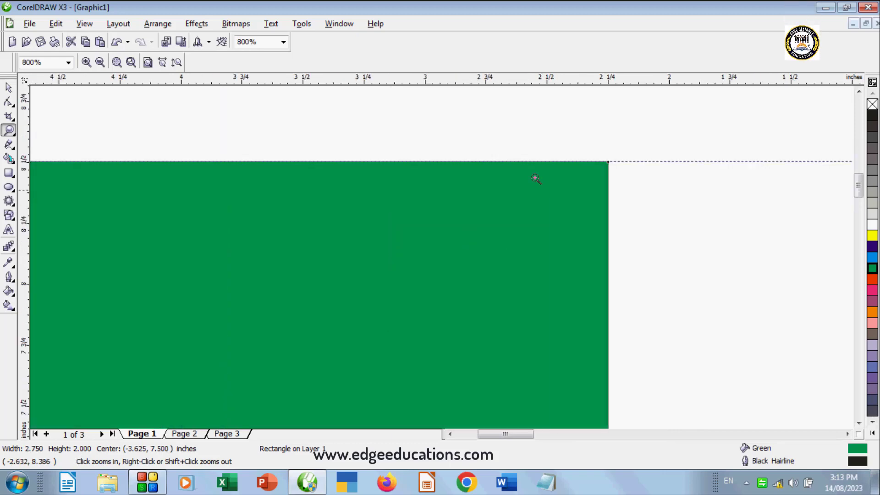
click(566, 186)
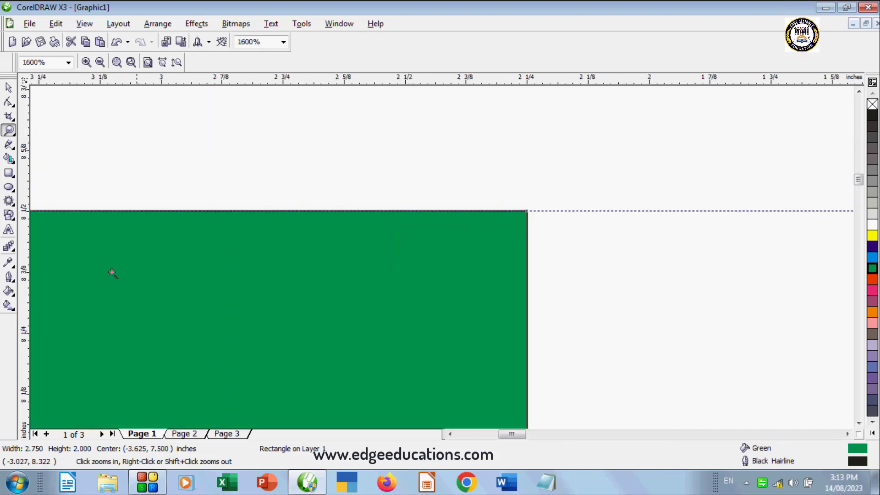
click(10, 88)
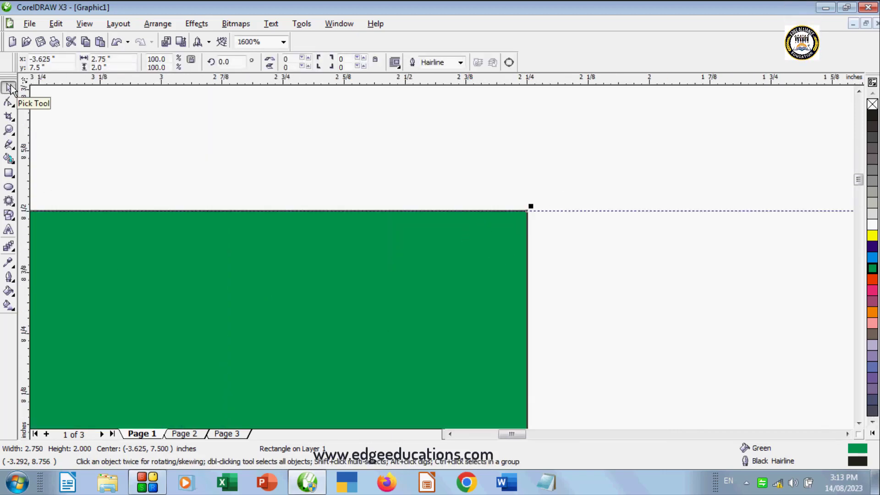
Move the green rectangle onto the page to center (2.875, 3.25) inches and turn on snapping to guidelines.
key(shift+F4)
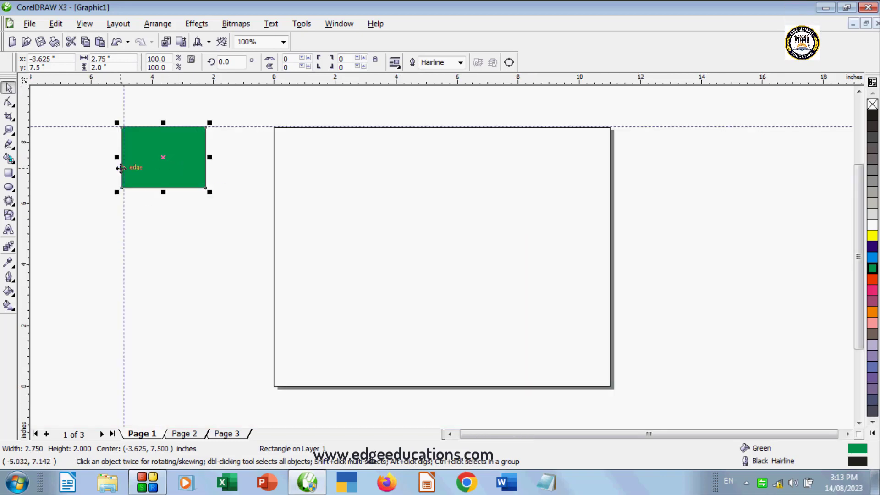
drag(195, 173, 394, 302)
click(86, 25)
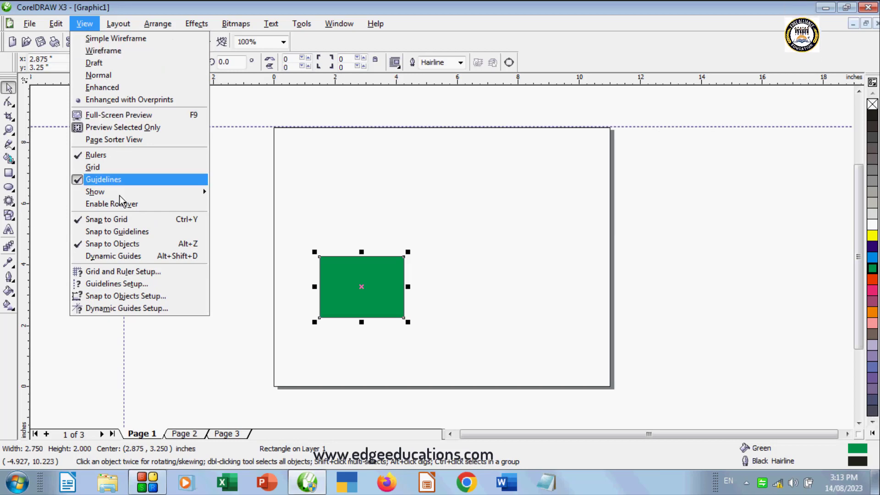
click(129, 233)
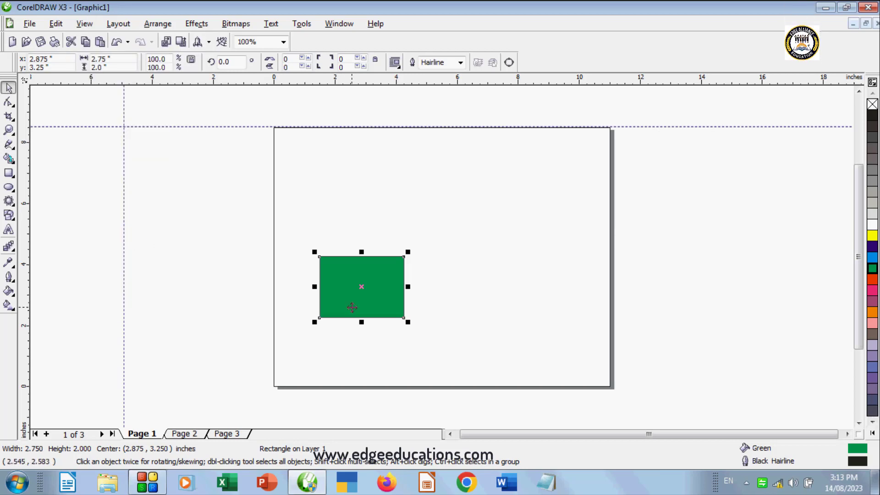
Move the green rectangle to center (-3.552, 7.535) inches so its left edge snaps to the vertical guideline.
drag(352, 307, 156, 177)
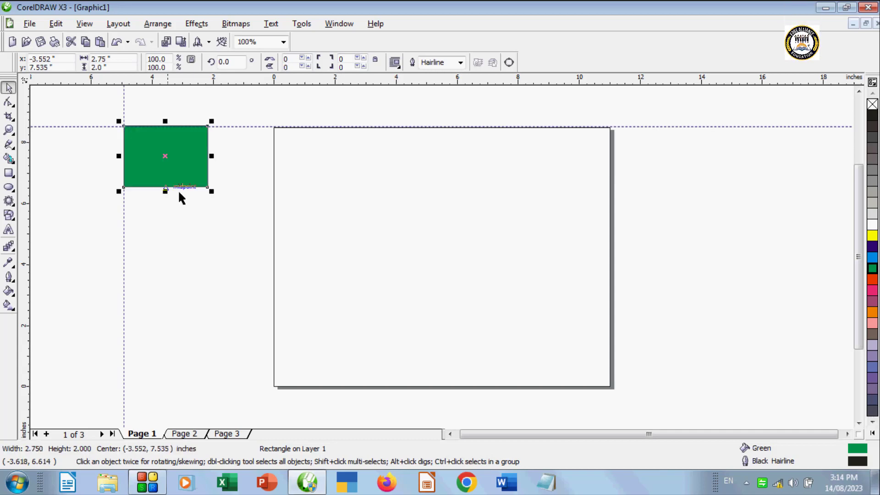
click(166, 191)
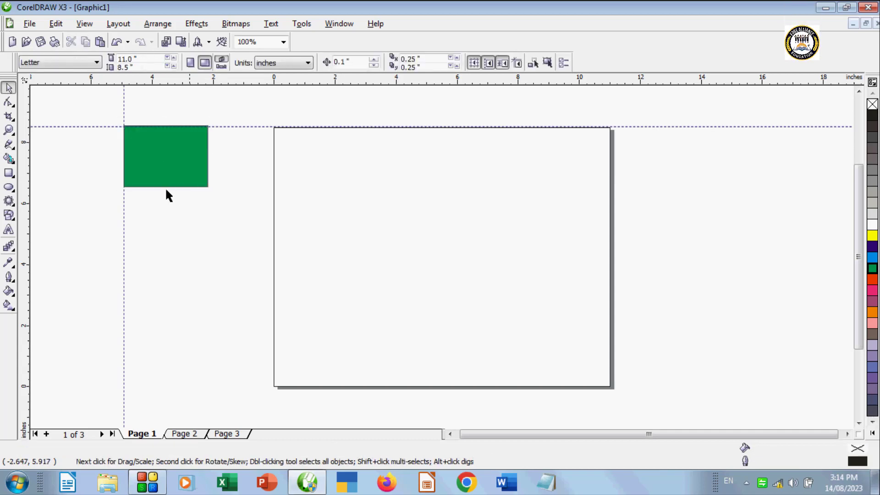
click(152, 158)
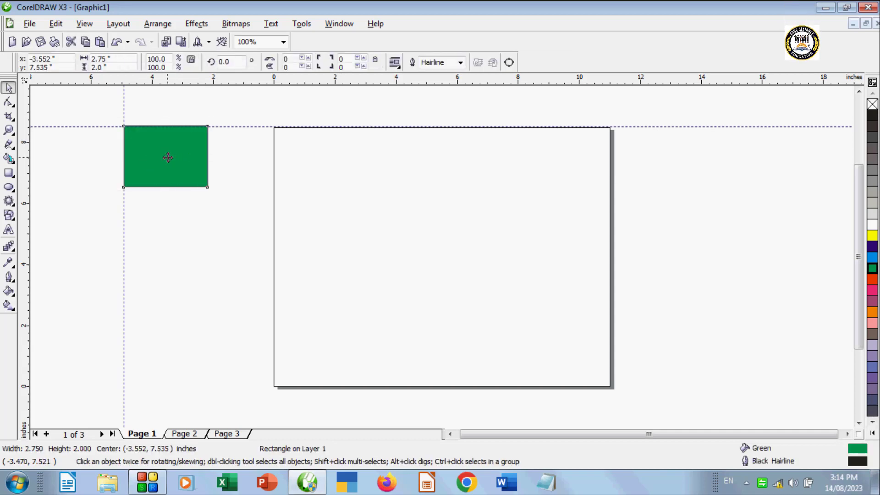
click(209, 180)
click(175, 158)
click(232, 232)
click(165, 155)
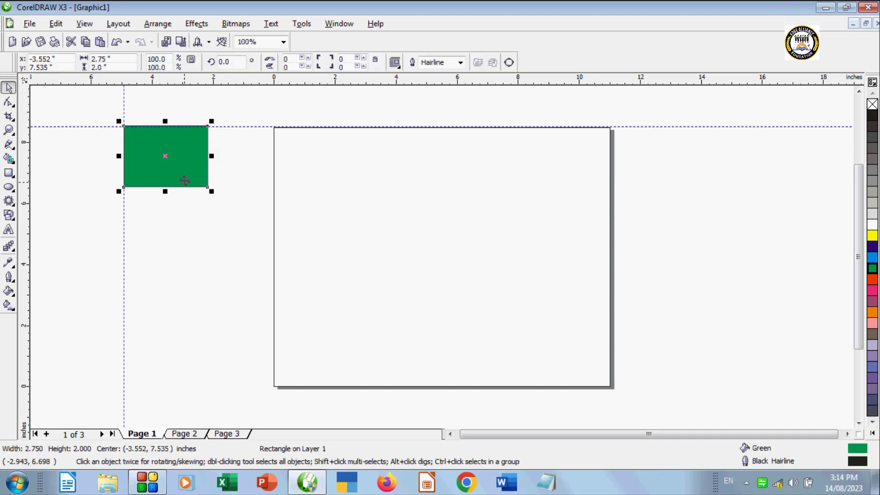
click(201, 289)
click(153, 151)
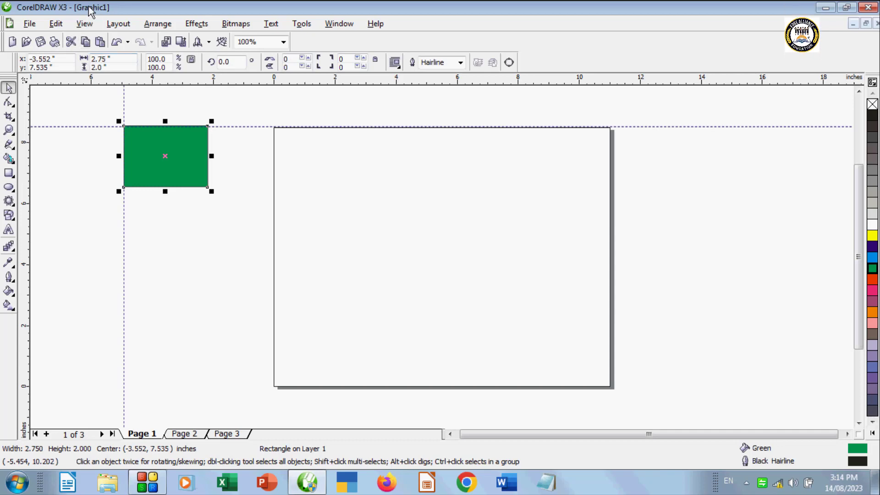
click(84, 24)
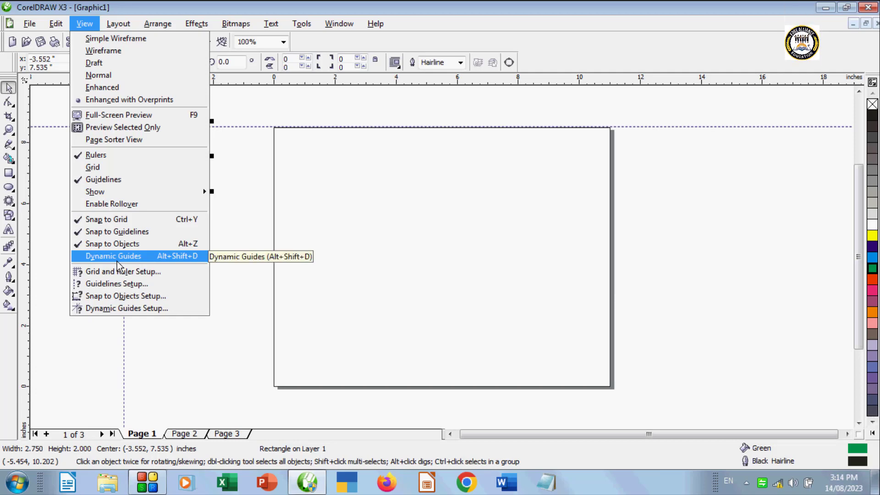
click(232, 222)
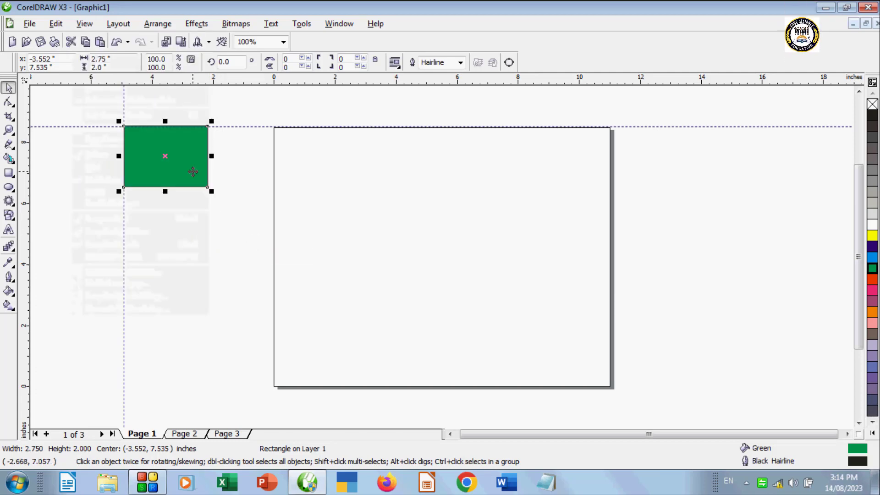
Delete the green rectangle and both the horizontal and vertical guidelines.
key(Delete)
click(173, 127)
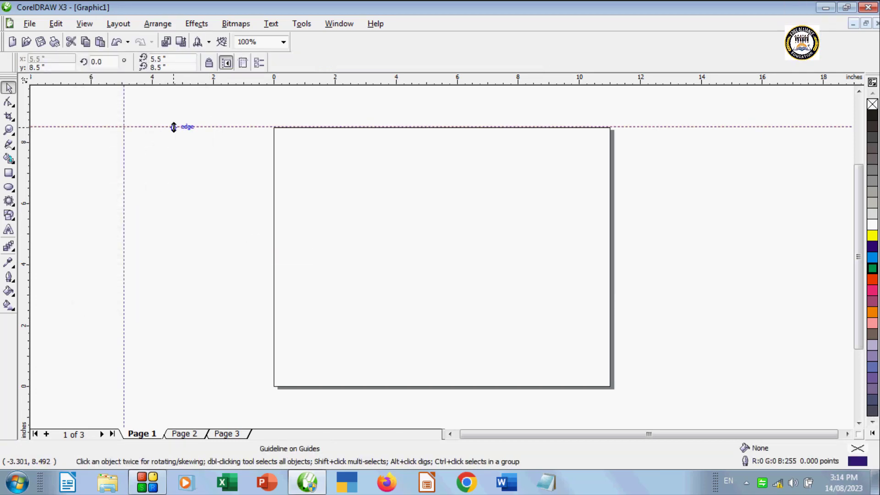
click(135, 137)
click(133, 127)
key(Delete)
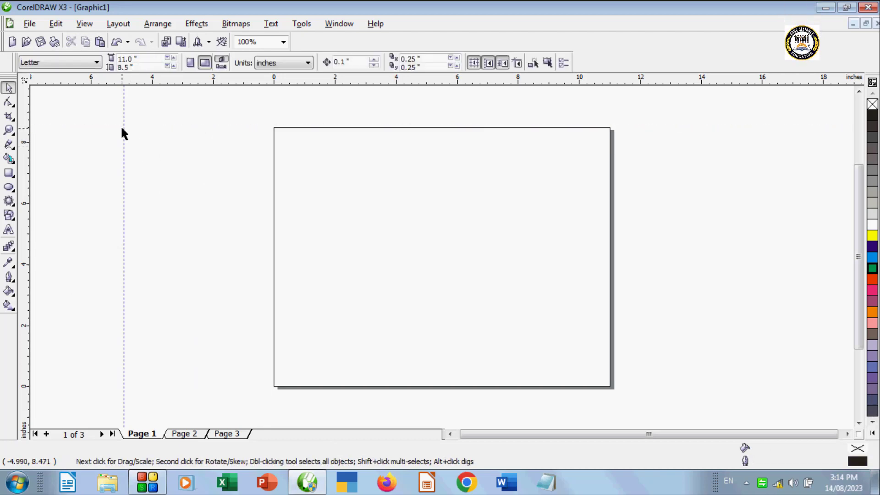
click(123, 129)
key(Delete)
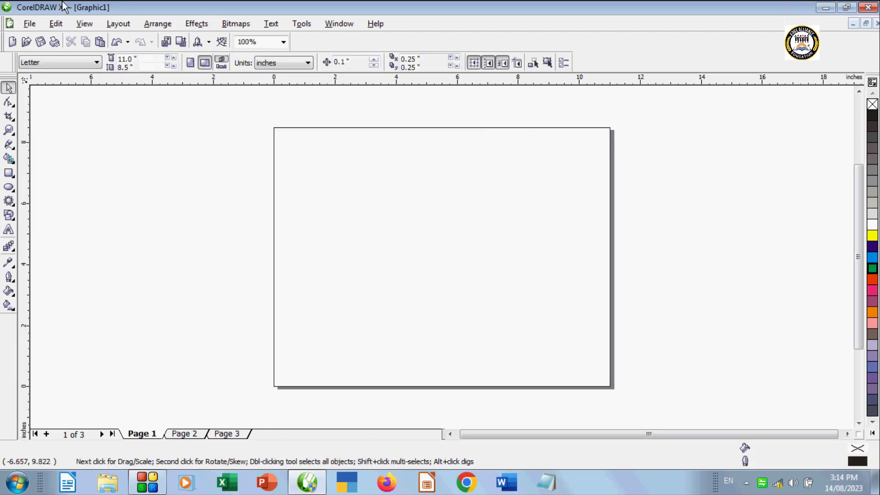
Draw a 3.5 by 3.25 inch ellipse centered at (3, 4.375) inches on the page and turn on dynamic guides.
click(90, 22)
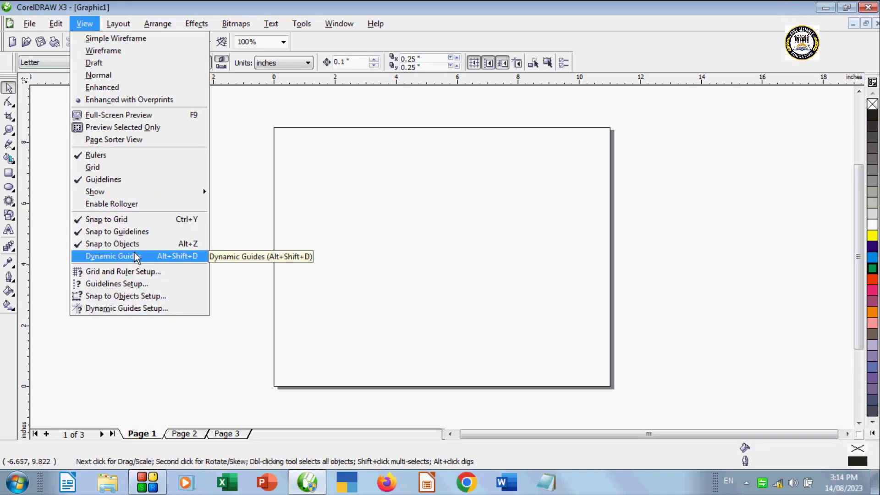
click(8, 191)
click(35, 194)
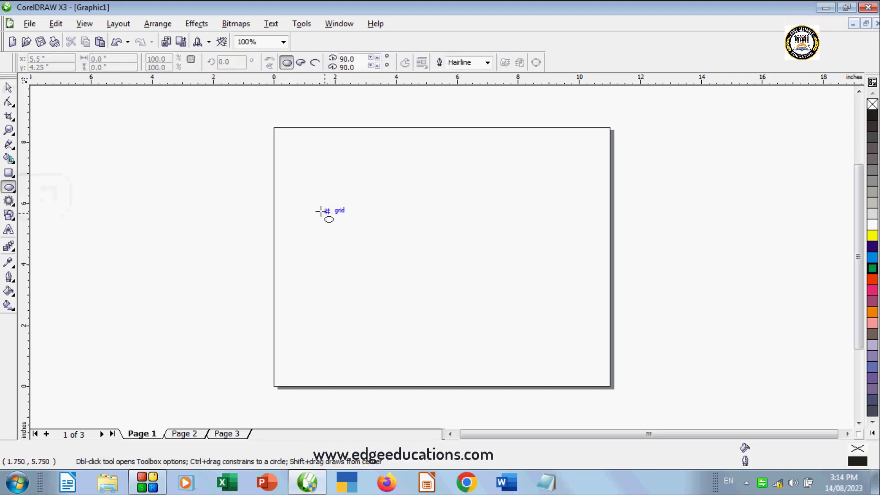
drag(312, 203, 420, 303)
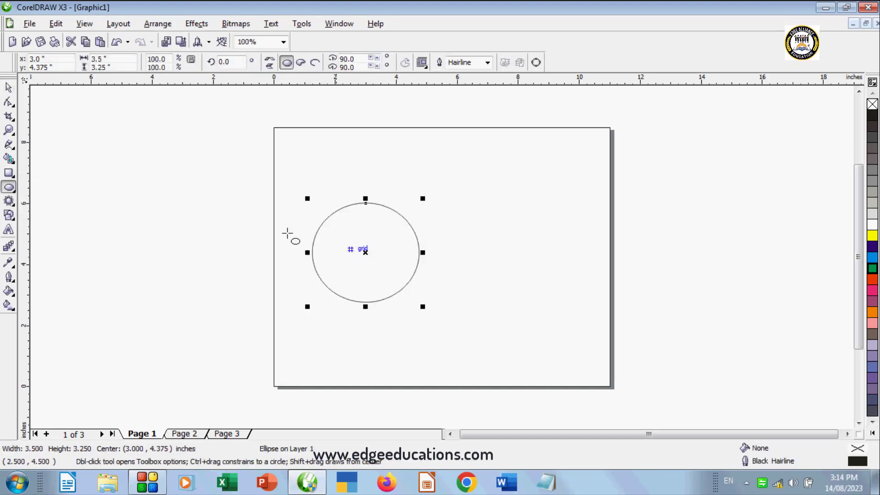
click(84, 23)
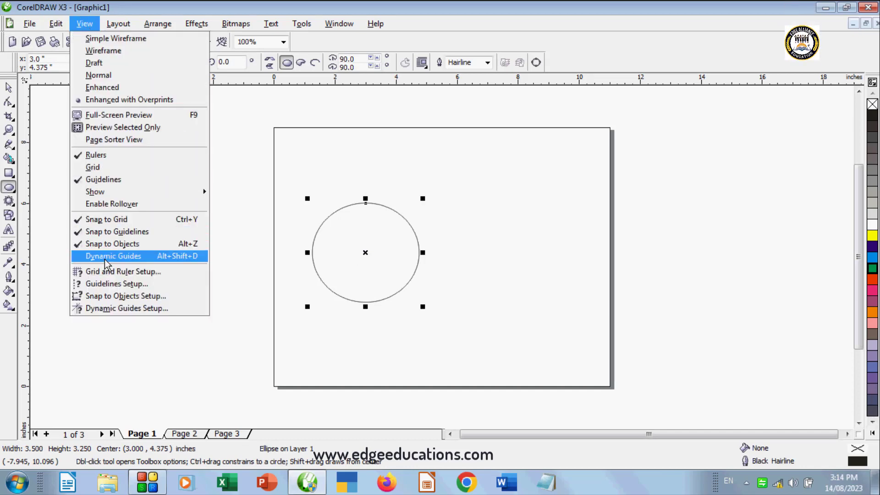
click(107, 256)
Draw a 1.75 by 1.25 inch ellipse inside the large one and a 2.25 inch circle centered at (6.875, 3.875) inches.
drag(338, 228, 400, 277)
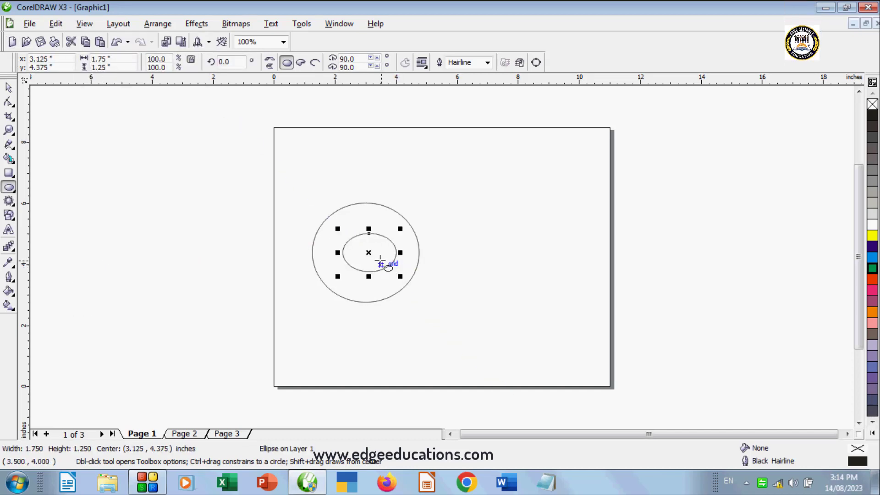
drag(445, 229, 519, 295)
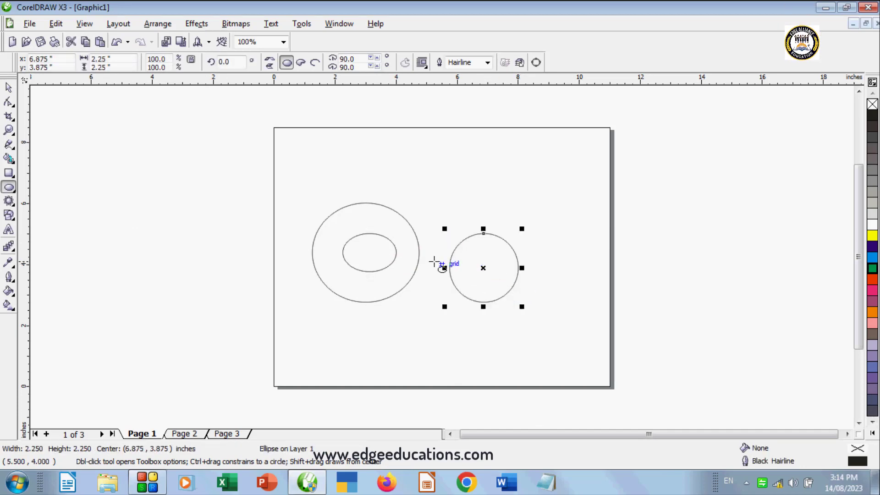
key(Escape)
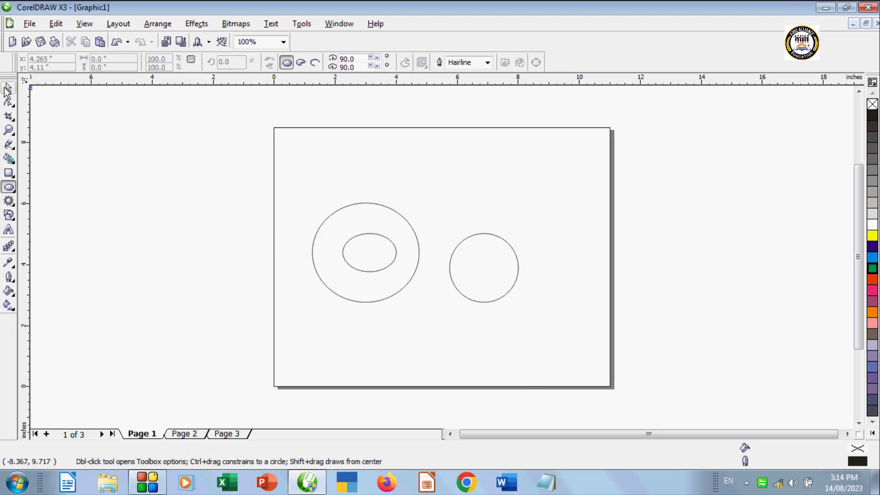
Select all three ellipses on Page 1 and delete them.
key(space)
key(ctrl+a)
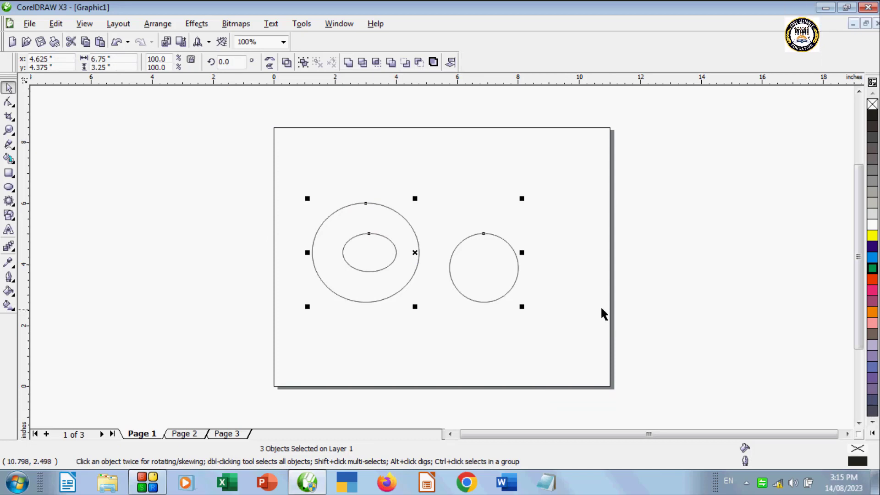
key(Delete)
click(85, 24)
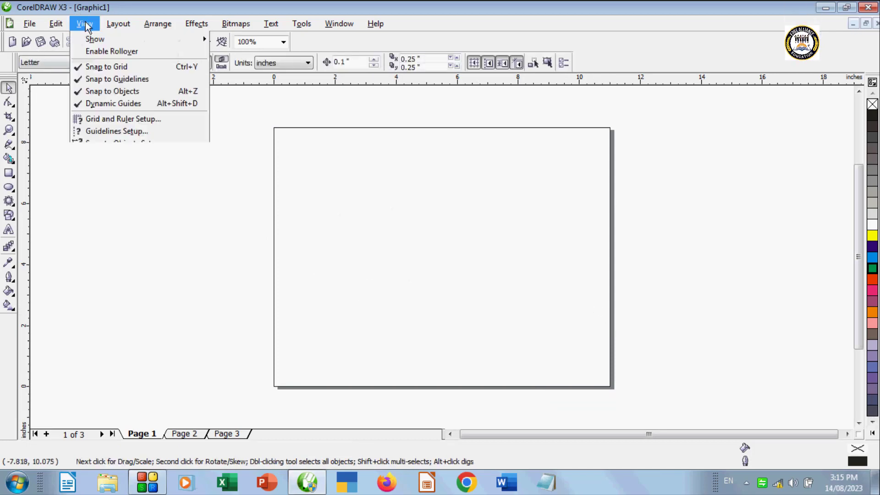
click(383, 285)
Look through the document's pages and return to Page 2 with the red star shape.
click(185, 434)
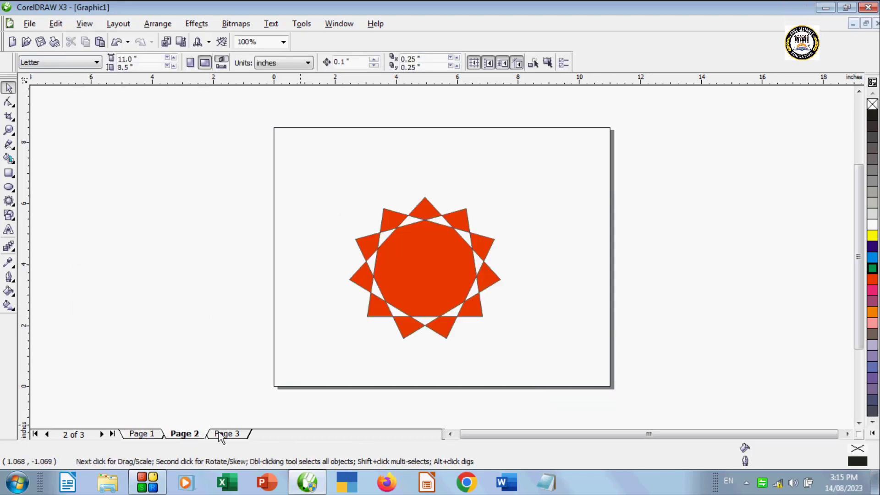
click(222, 434)
click(153, 434)
click(180, 435)
click(85, 23)
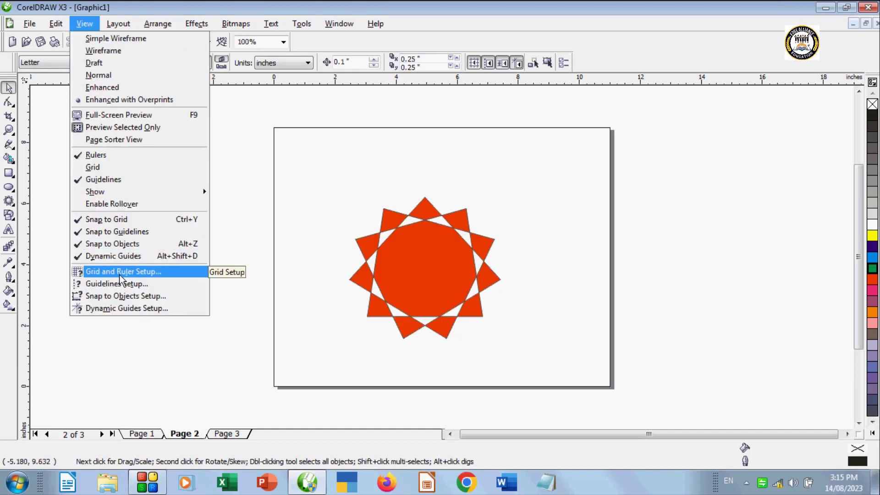
click(439, 286)
click(386, 273)
key(Escape)
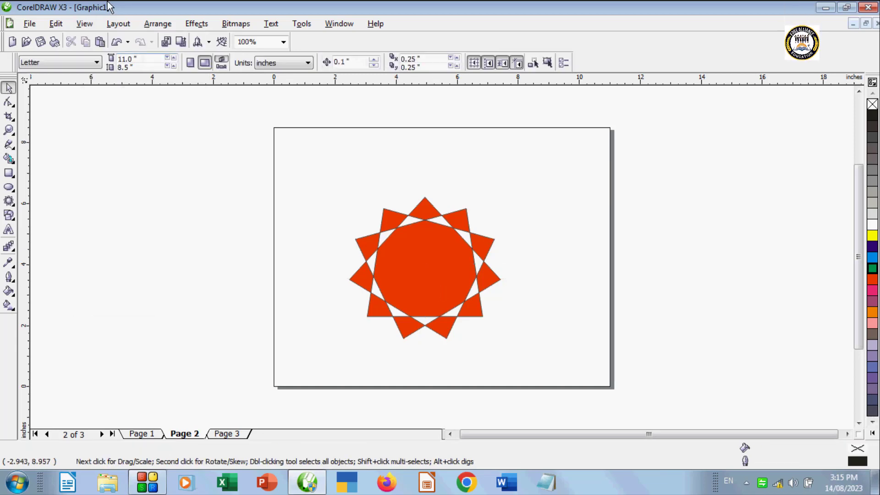
Open the grid and ruler setup and set the grid frequency to 4.2 per inch horizontally and vertically.
click(91, 24)
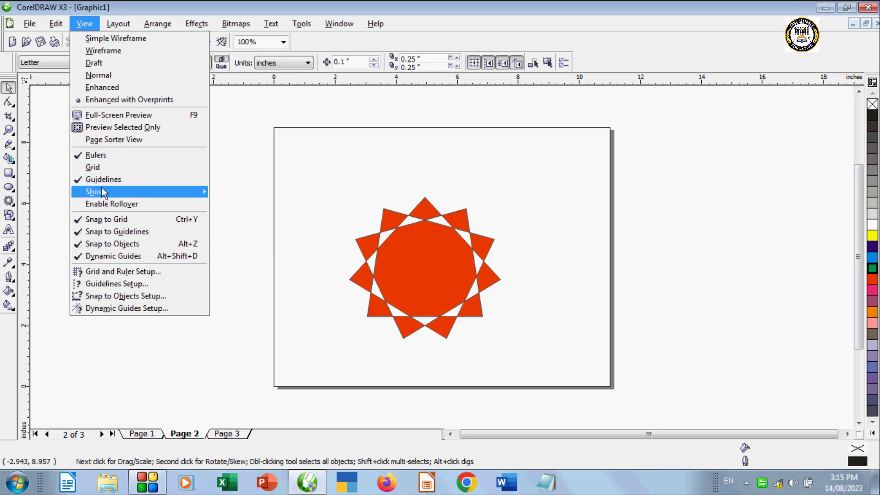
mouse_move(102, 189)
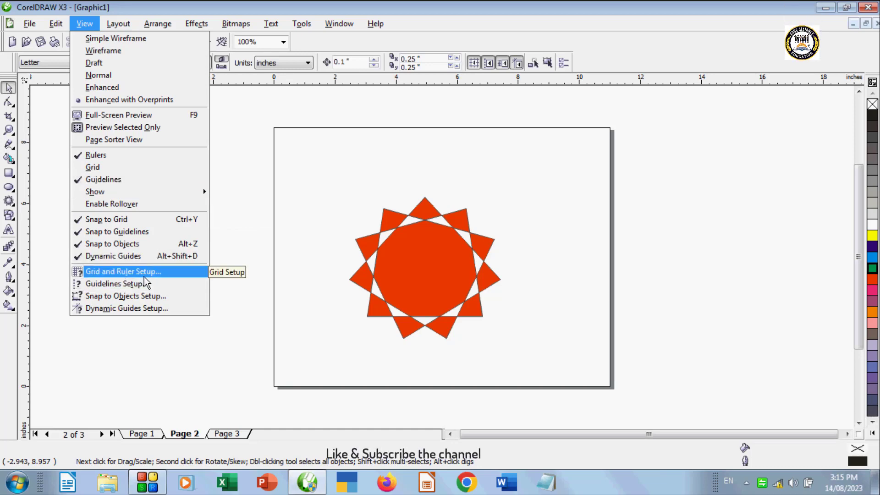
click(169, 275)
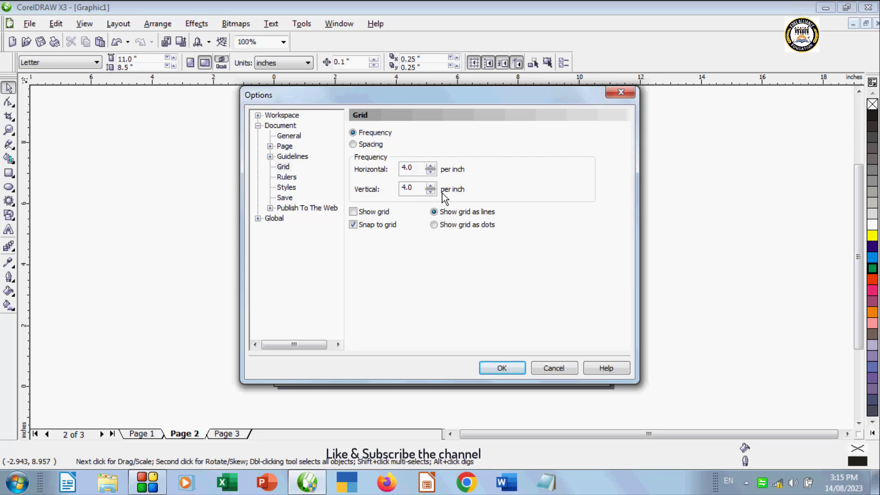
click(376, 145)
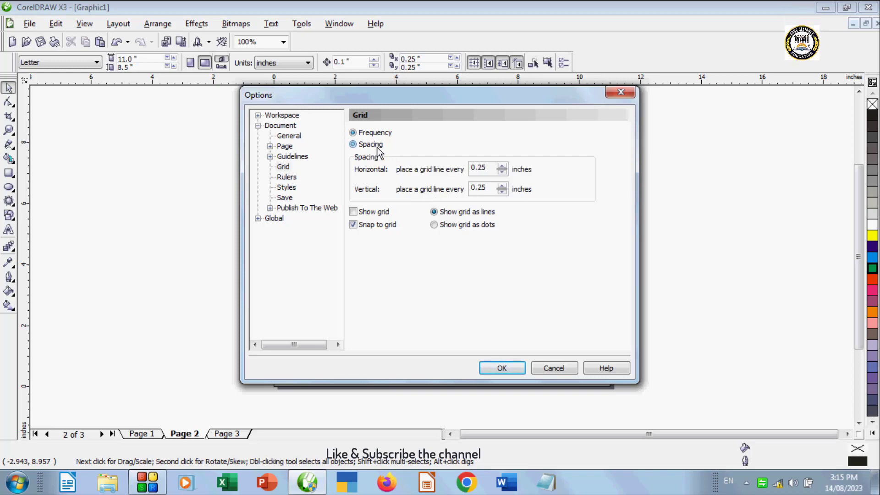
click(373, 134)
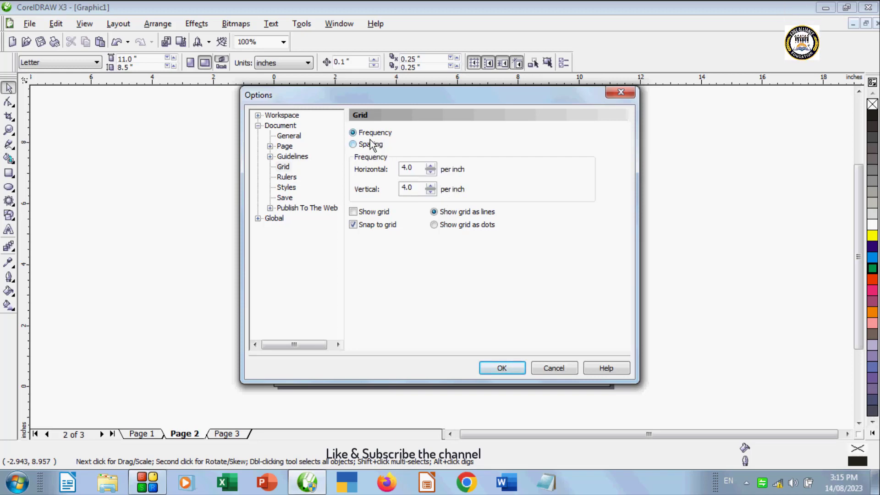
click(431, 166)
click(430, 167)
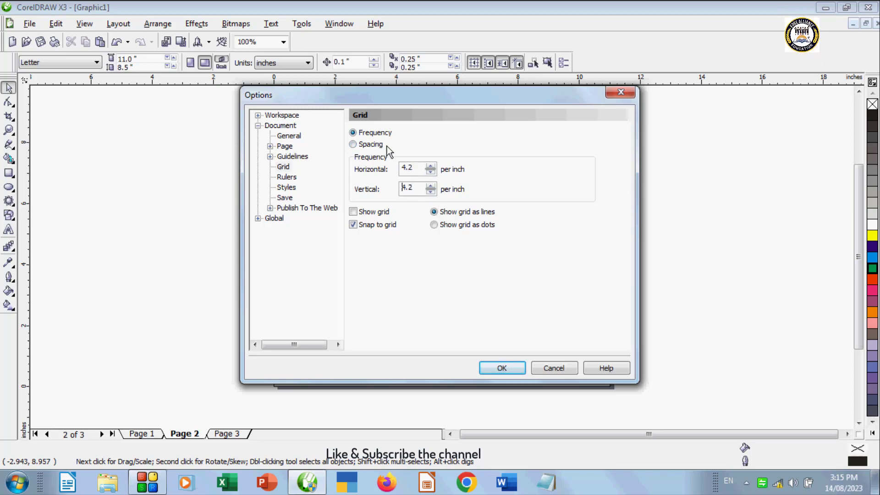
Define the grid by spacing with a horizontal value of 0.4381 inches, increase the vertical spacing as well, and apply the settings.
click(371, 144)
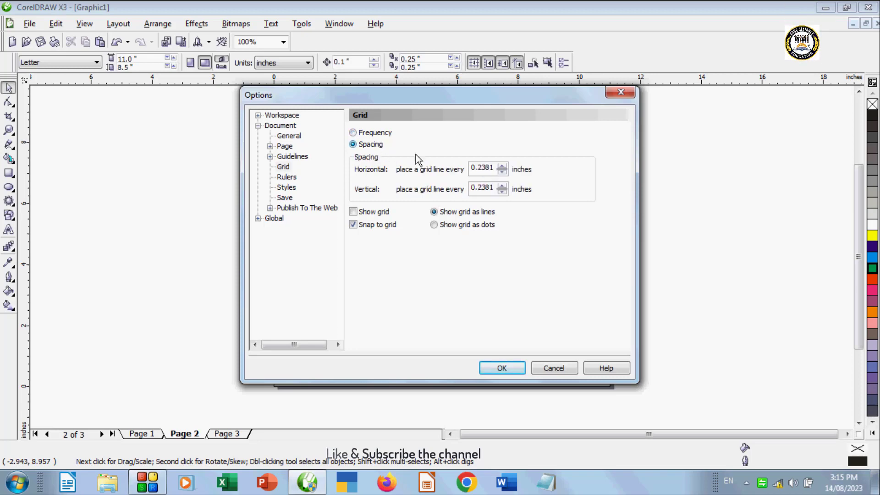
click(504, 166)
click(504, 166)
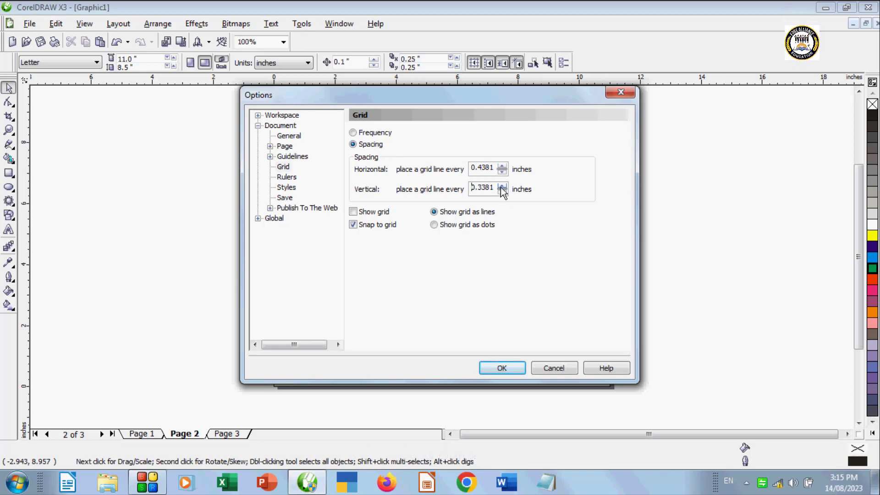
click(503, 186)
click(503, 366)
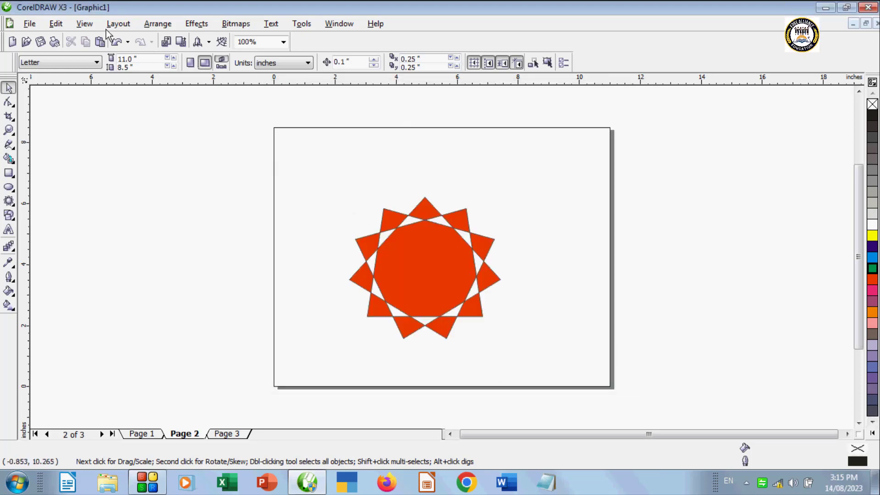
Add a horizontal guideline at about 6.76 inches above the red star shape, then remove it.
click(84, 23)
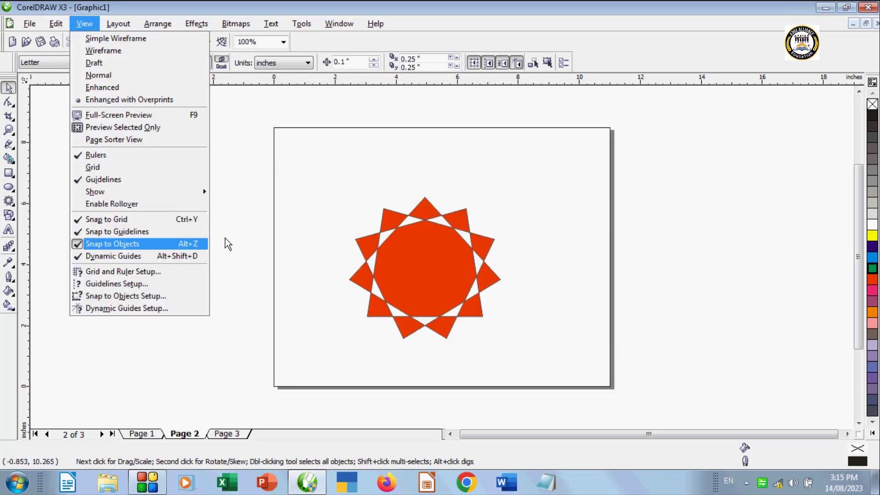
click(315, 110)
drag(312, 81, 323, 184)
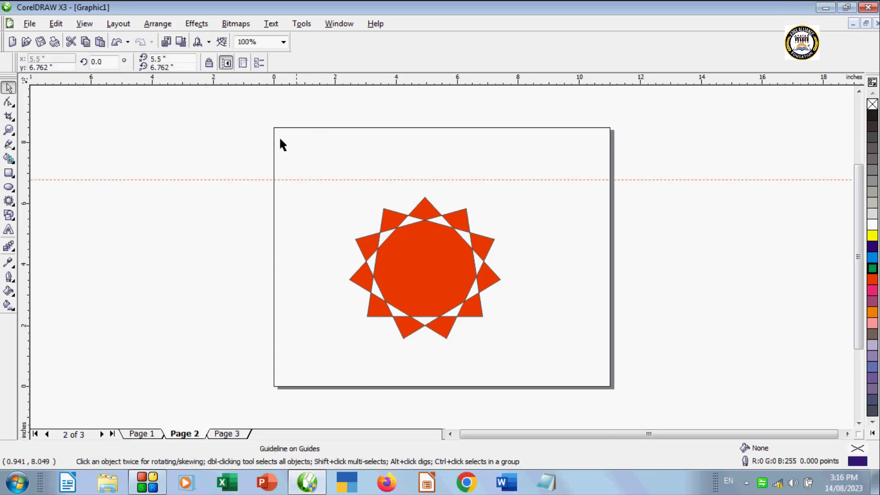
click(157, 154)
Show the grid on the page and set it to display as dots.
click(84, 24)
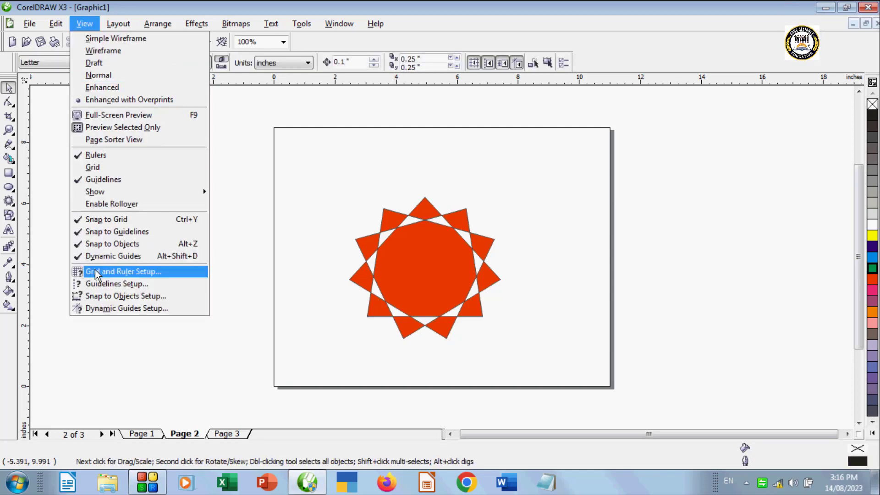
click(115, 171)
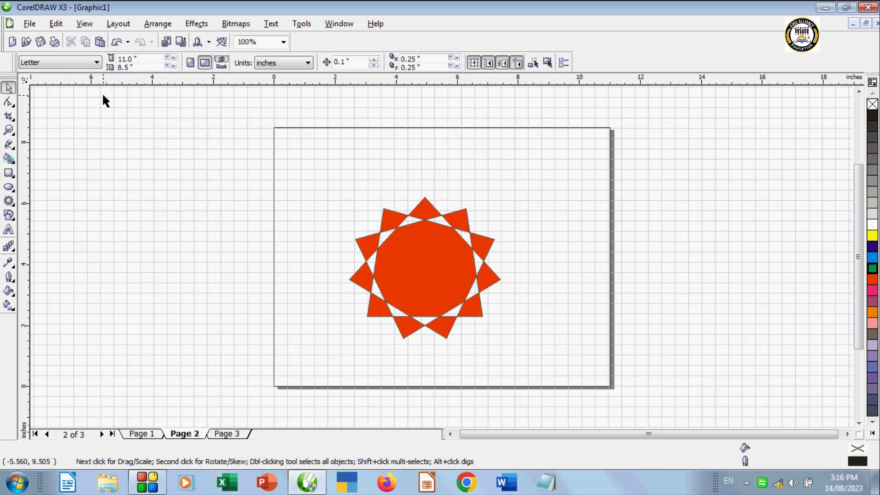
click(84, 23)
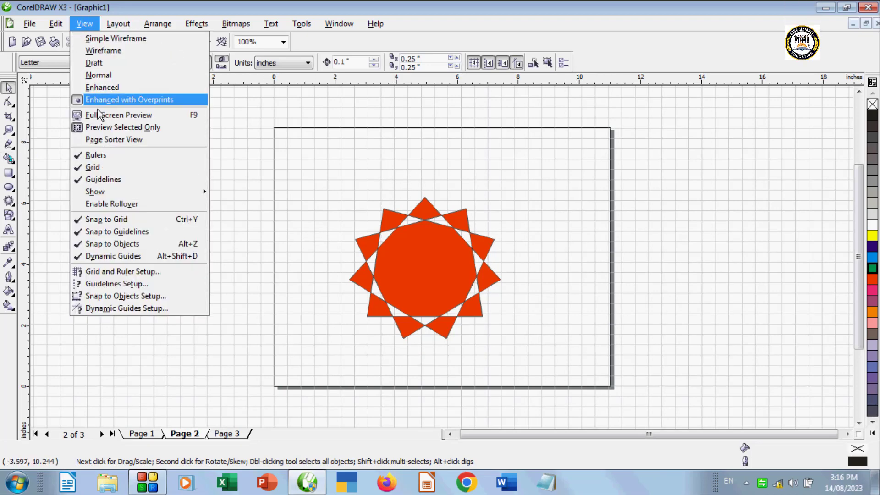
click(125, 273)
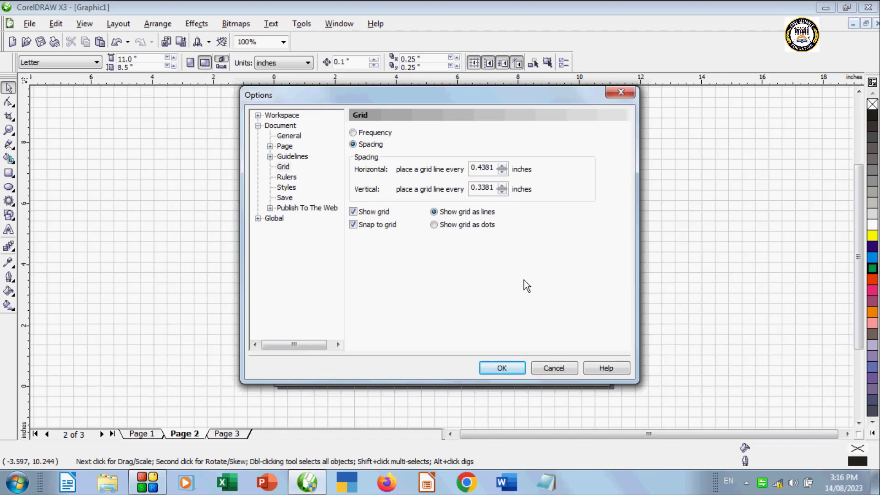
click(502, 369)
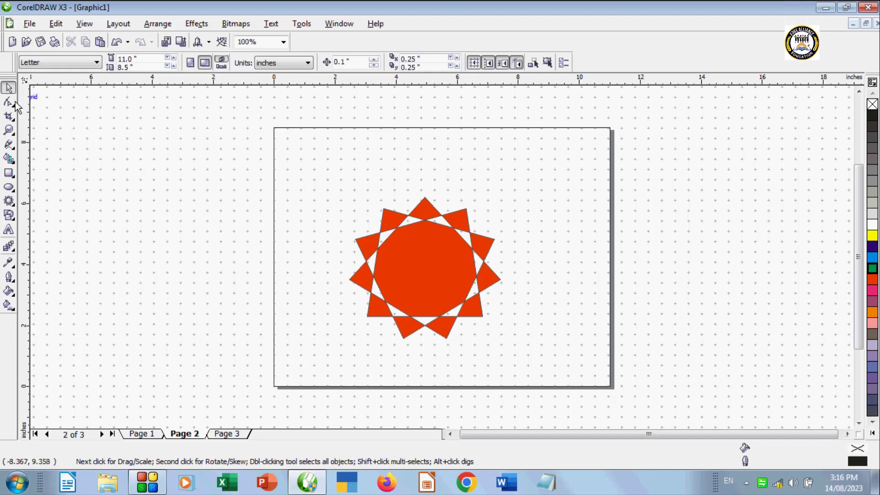
Inspect the dotted grid up close and switch its display to lines.
click(9, 130)
click(321, 244)
click(291, 244)
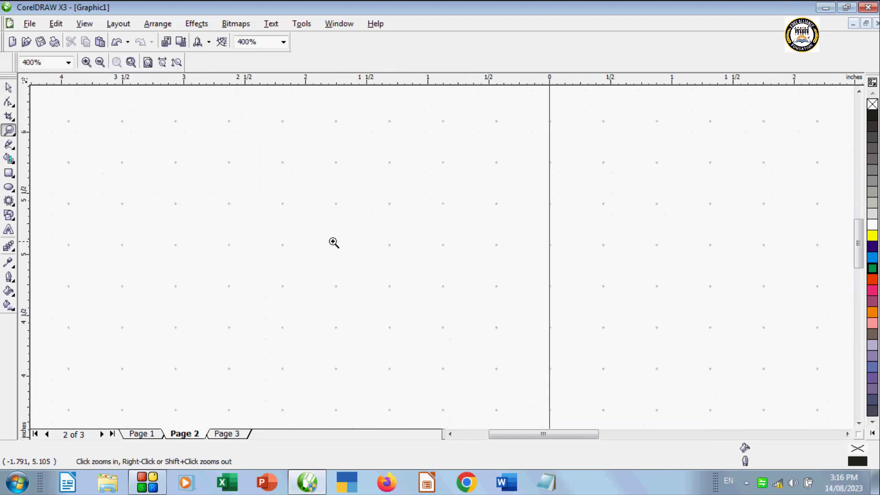
click(85, 23)
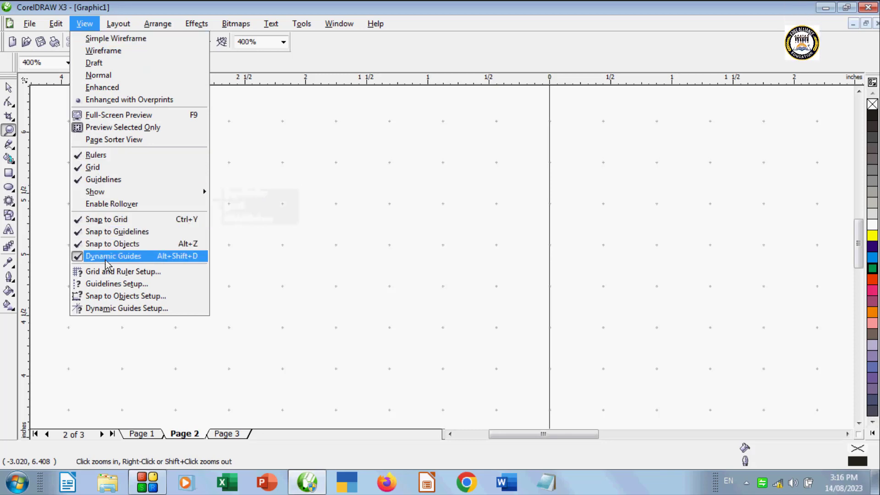
click(114, 272)
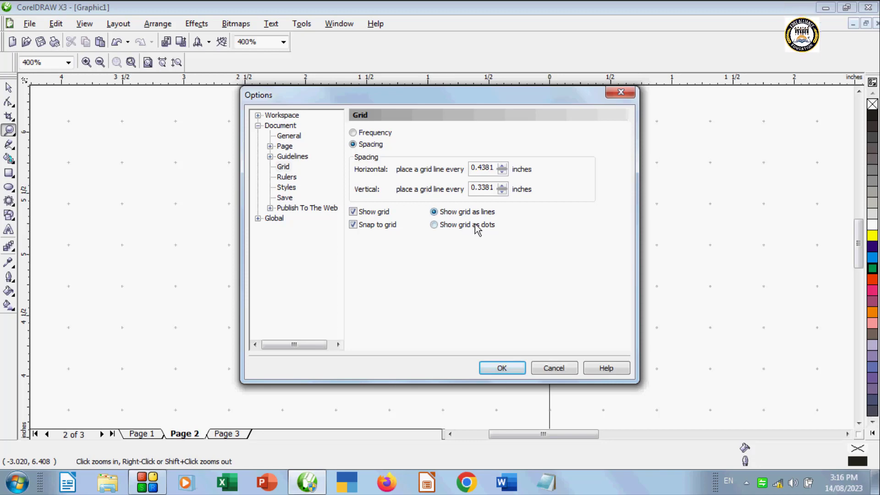
click(501, 367)
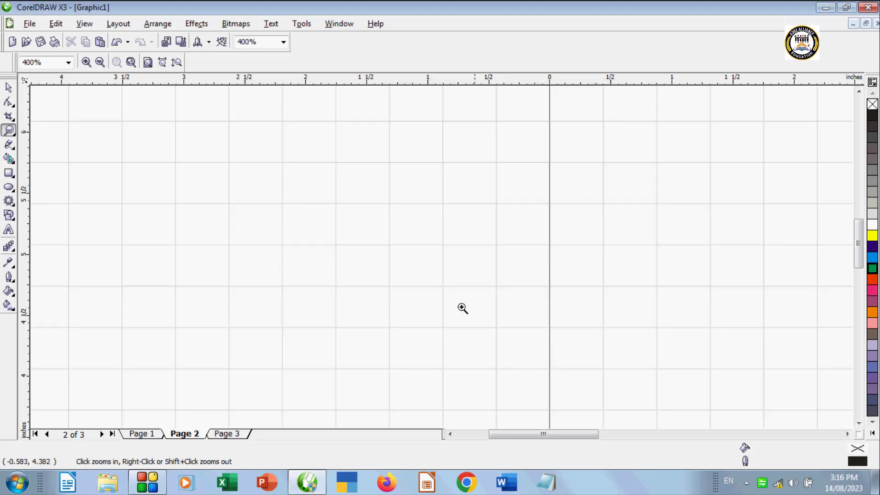
Hide the grid and bring the whole page back into view.
click(8, 87)
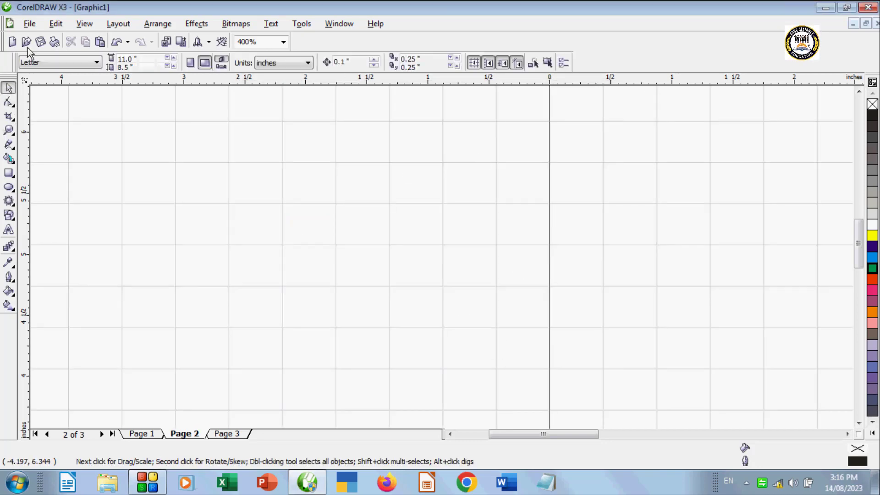
click(74, 20)
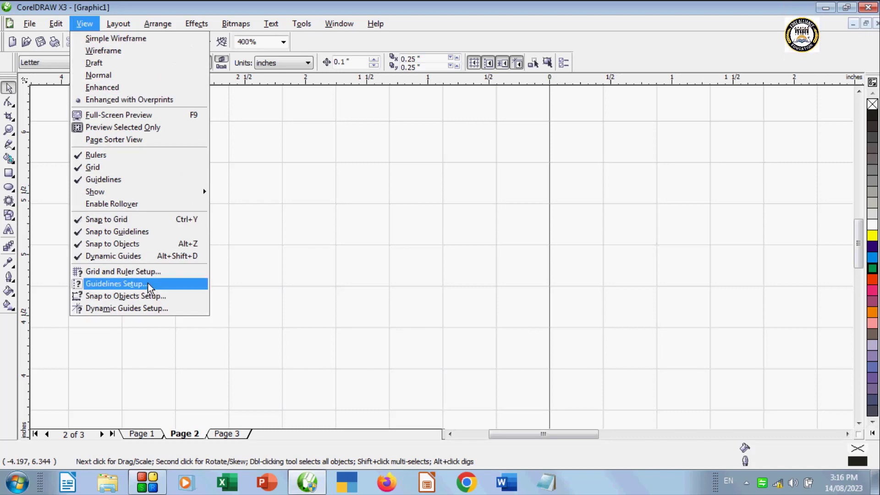
click(107, 169)
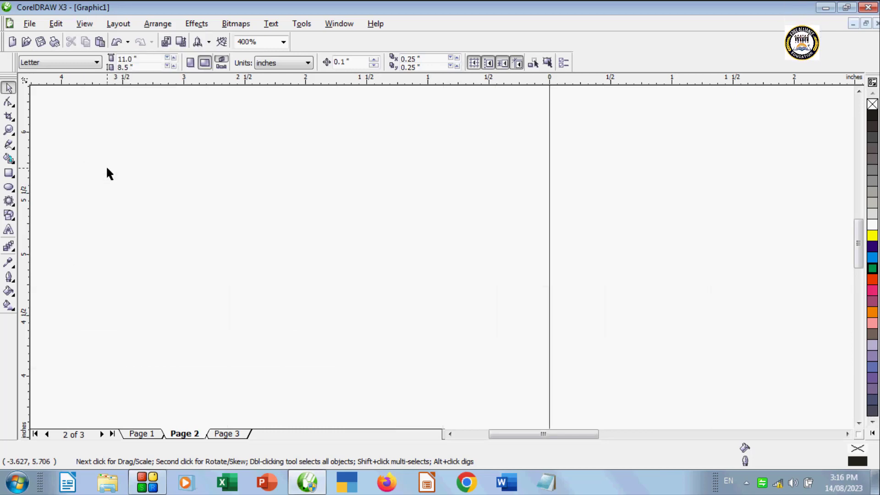
key(shift+F4)
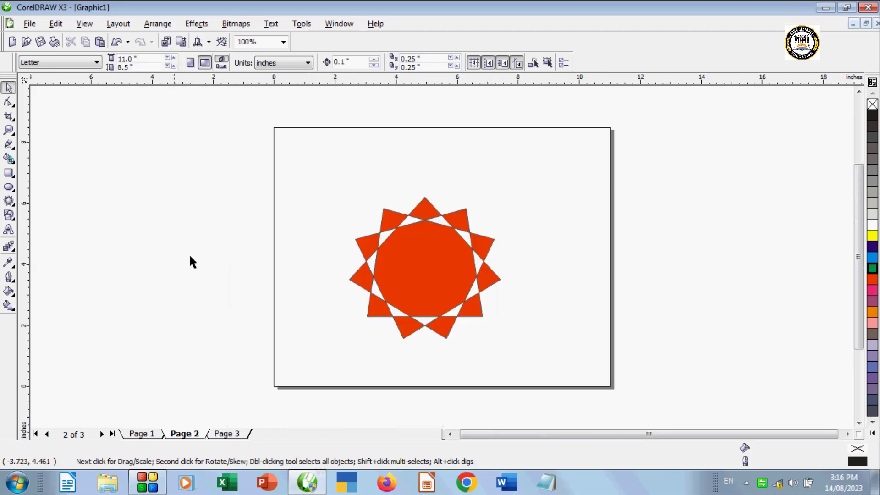
Set the default preset guideline color to yellow in the guidelines setup.
click(91, 22)
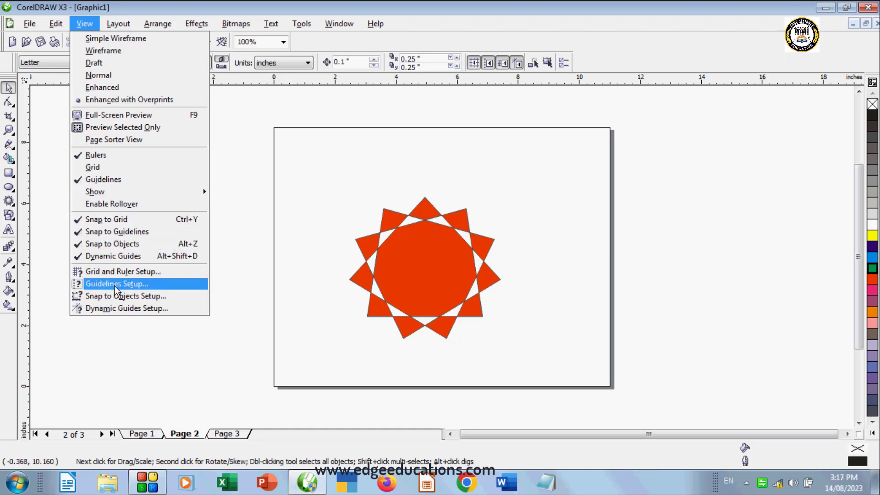
click(126, 284)
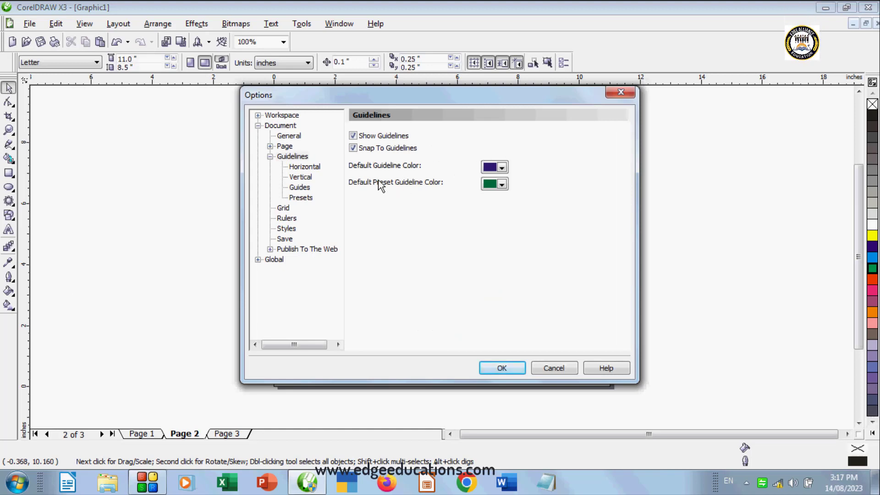
click(503, 168)
click(502, 184)
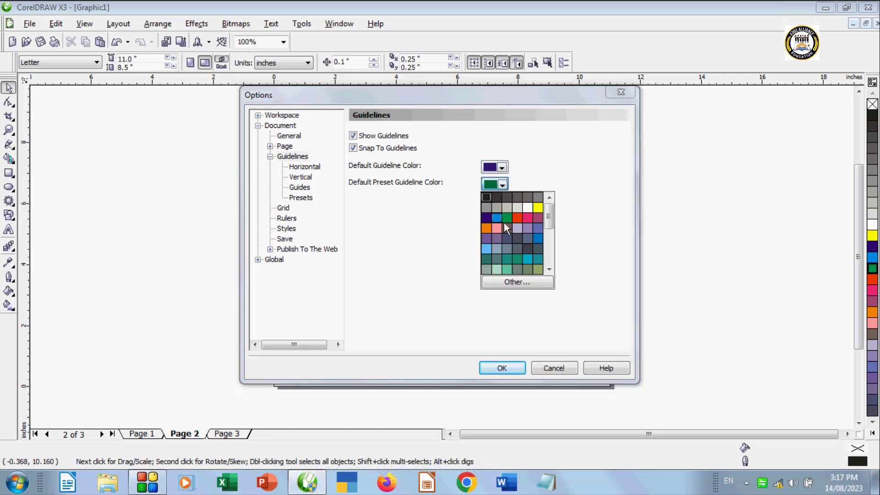
click(537, 207)
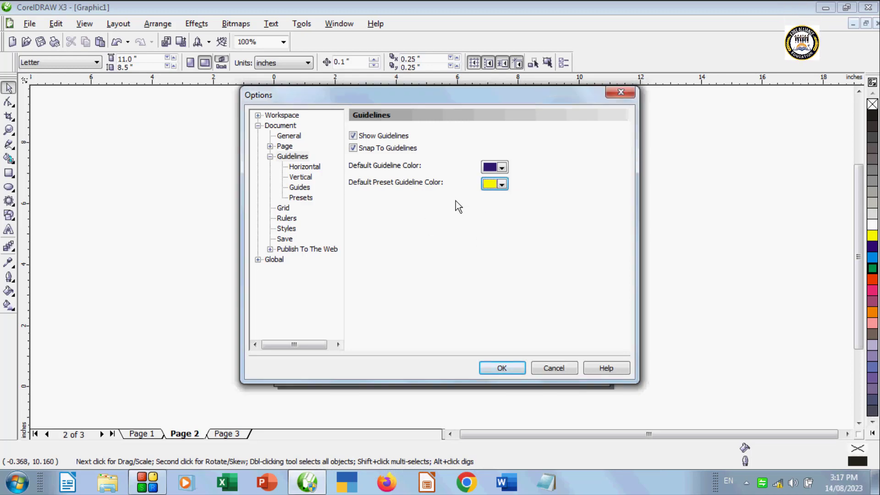
click(501, 368)
Add three horizontal guidelines: at about 7.44 inches, just above the star's top point, and at about 8.45 inches along the page's upper edge.
drag(417, 78, 424, 159)
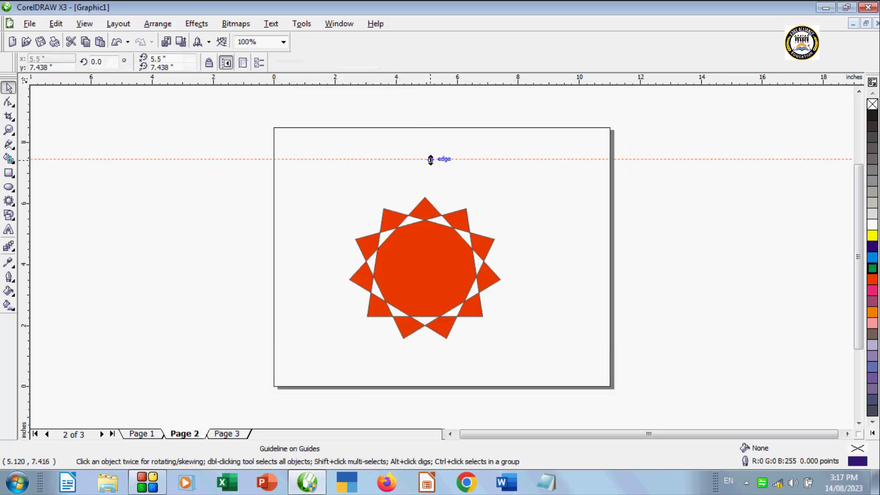
drag(488, 190, 487, 191)
click(527, 247)
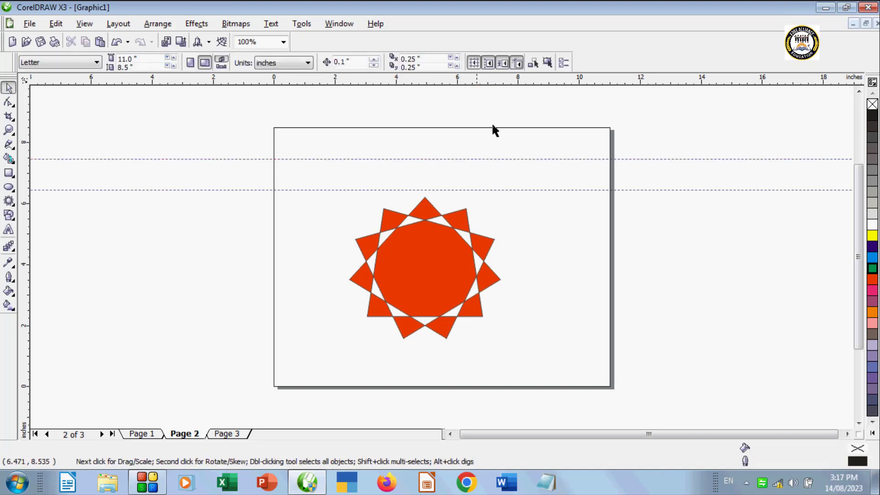
drag(525, 92, 526, 128)
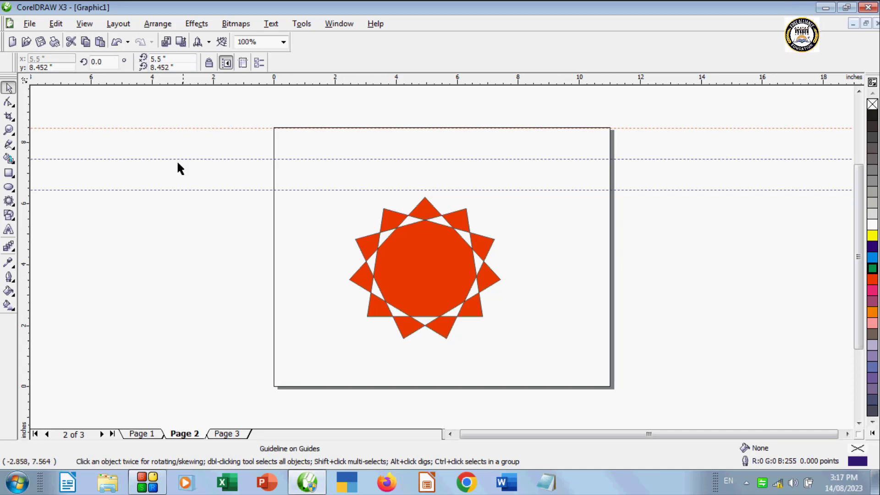
click(150, 217)
Set the default guideline color to green in the guidelines setup.
click(85, 23)
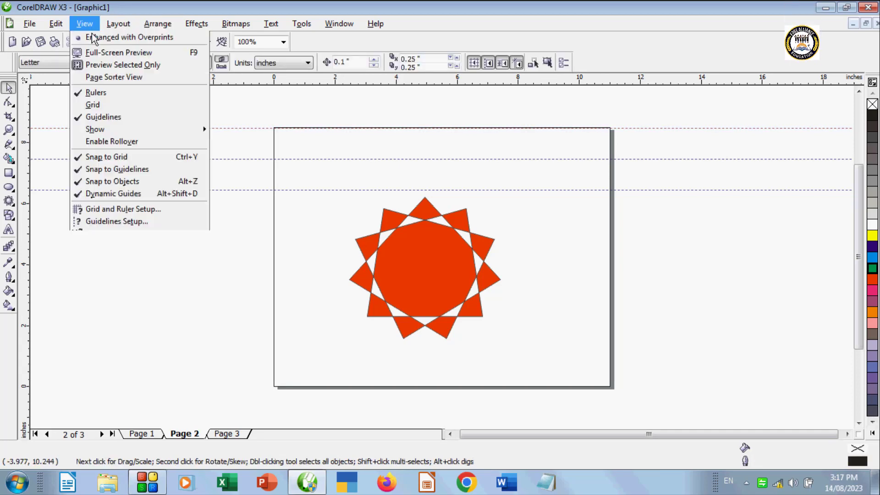
click(125, 287)
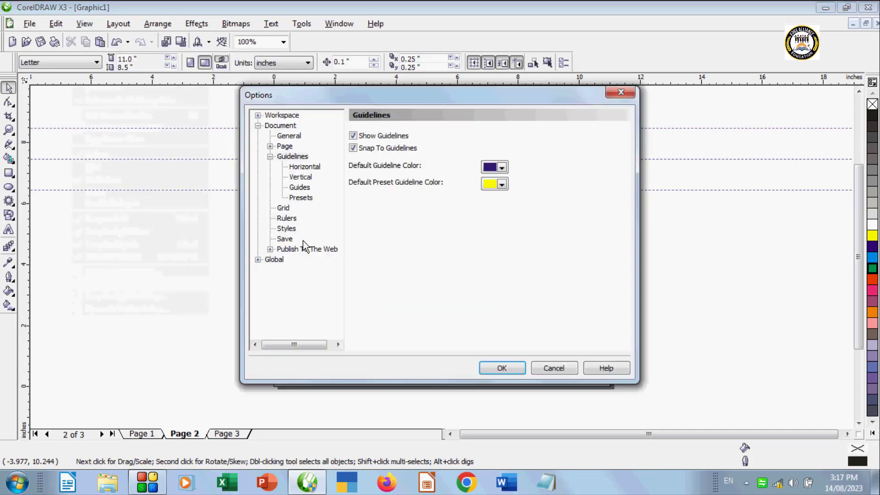
click(500, 167)
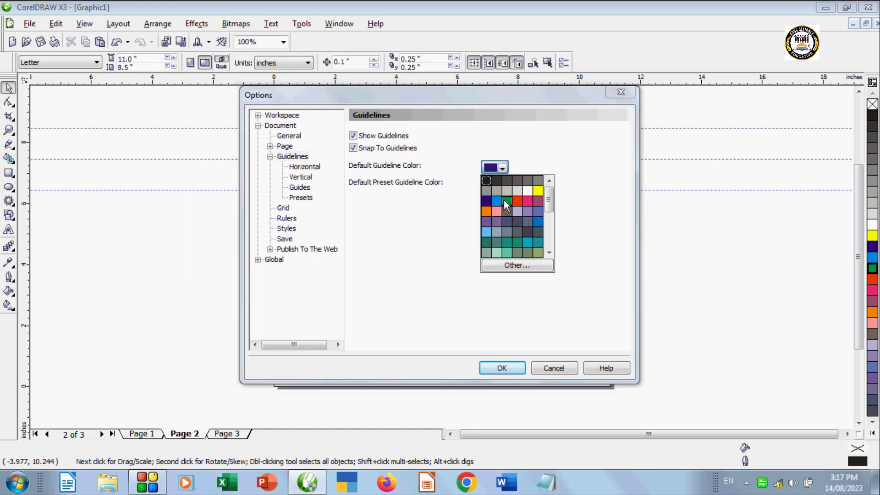
click(507, 200)
click(502, 368)
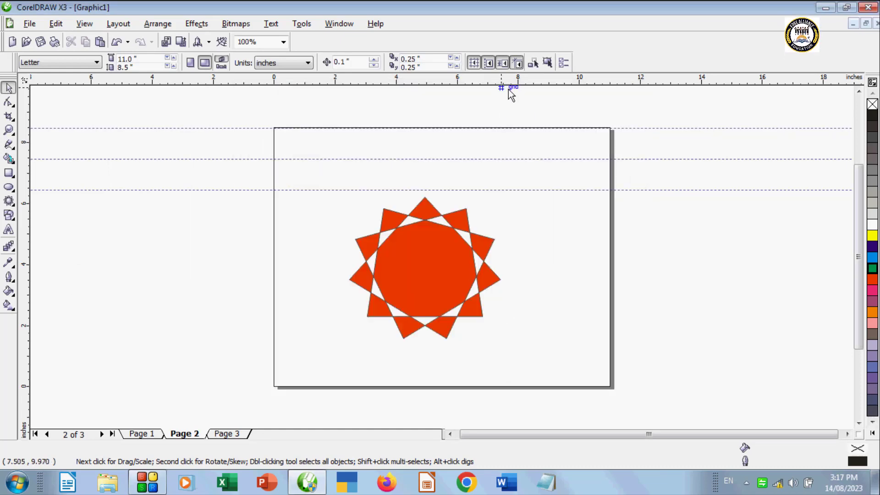
Add a horizontal guideline through the upper part of the star shape and inspect its color up close.
drag(507, 82, 504, 221)
click(283, 320)
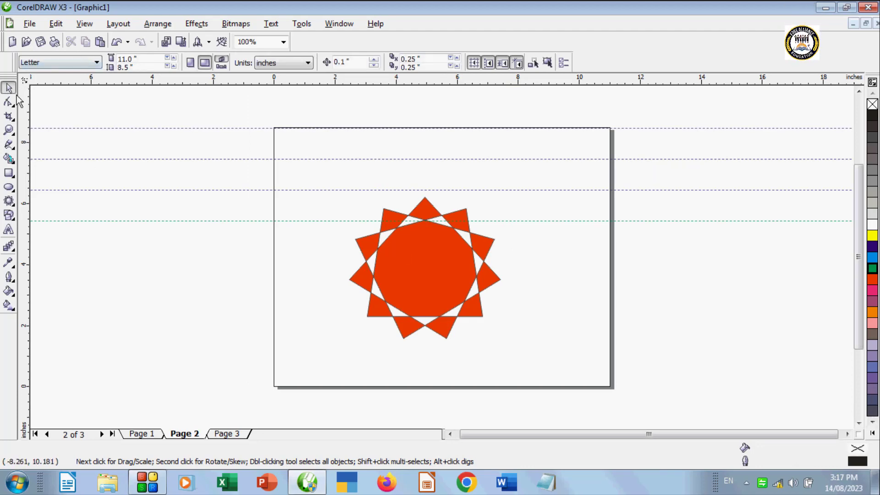
click(8, 130)
click(187, 243)
click(216, 225)
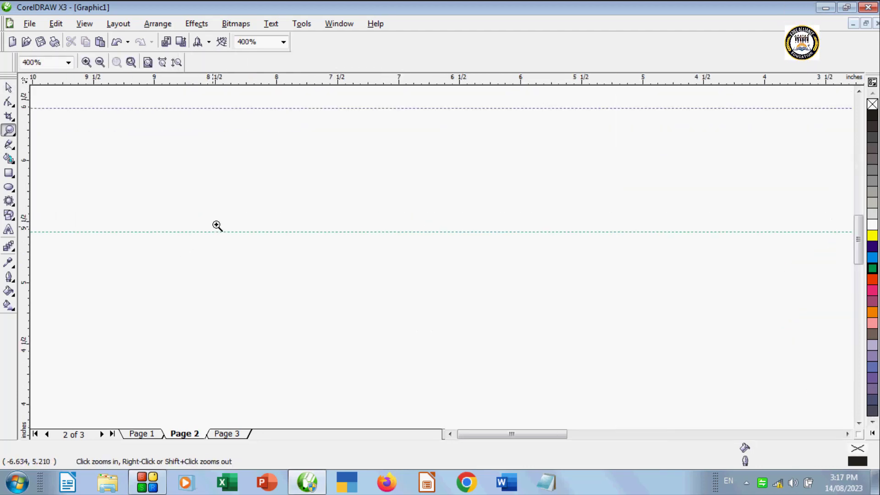
click(276, 243)
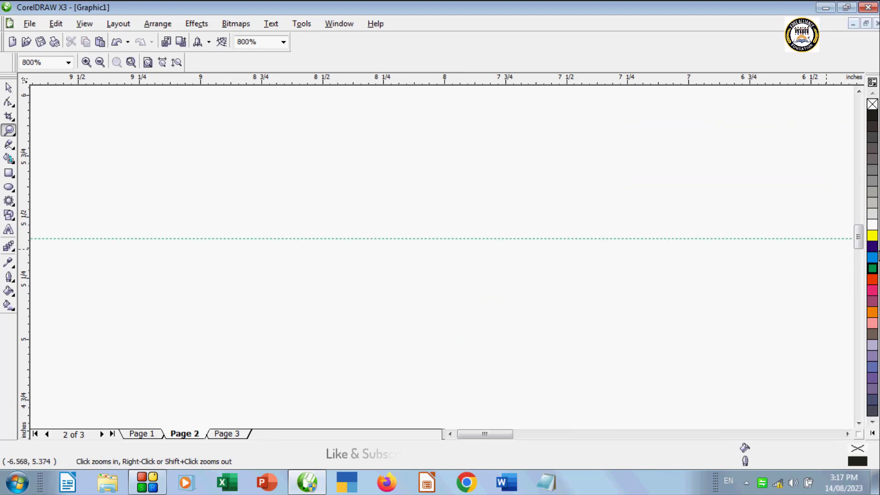
drag(858, 236, 841, 200)
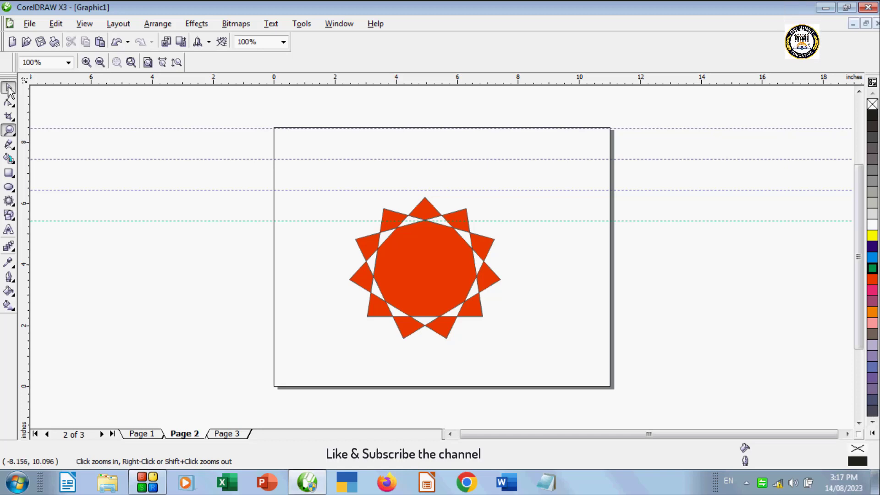
Select all guidelines in the document and delete them.
click(7, 87)
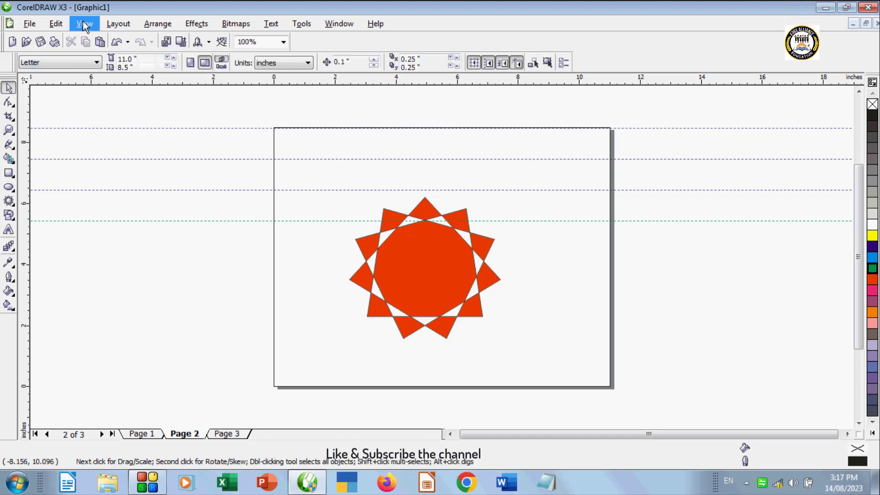
click(84, 25)
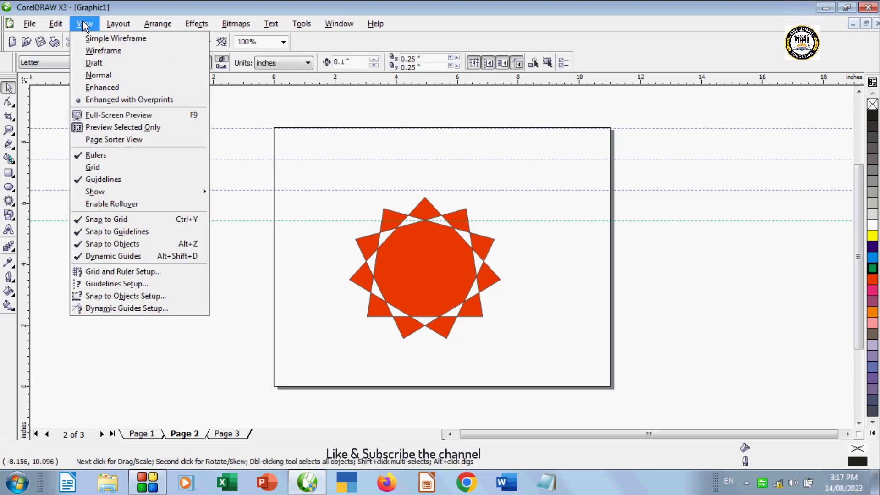
click(290, 177)
click(62, 25)
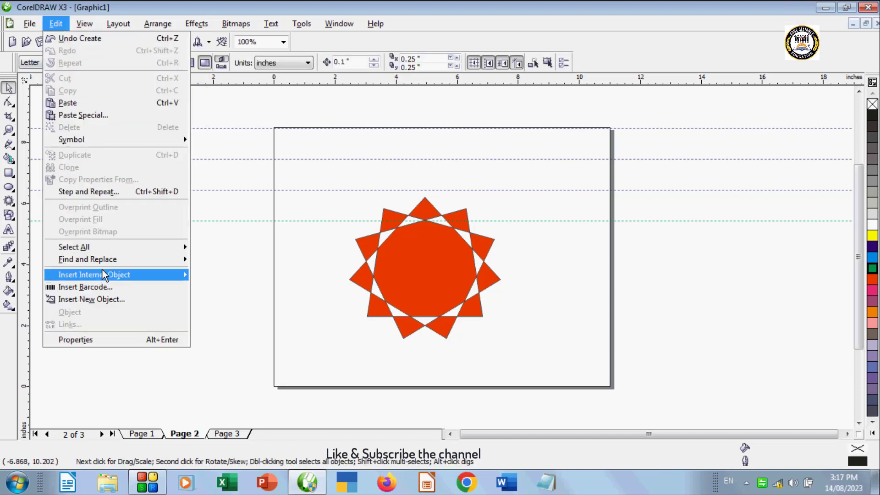
mouse_move(101, 248)
click(198, 272)
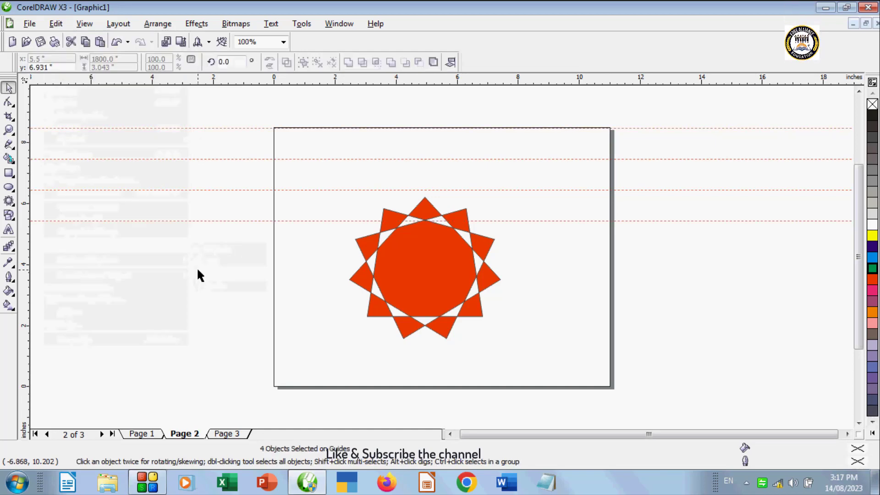
key(Delete)
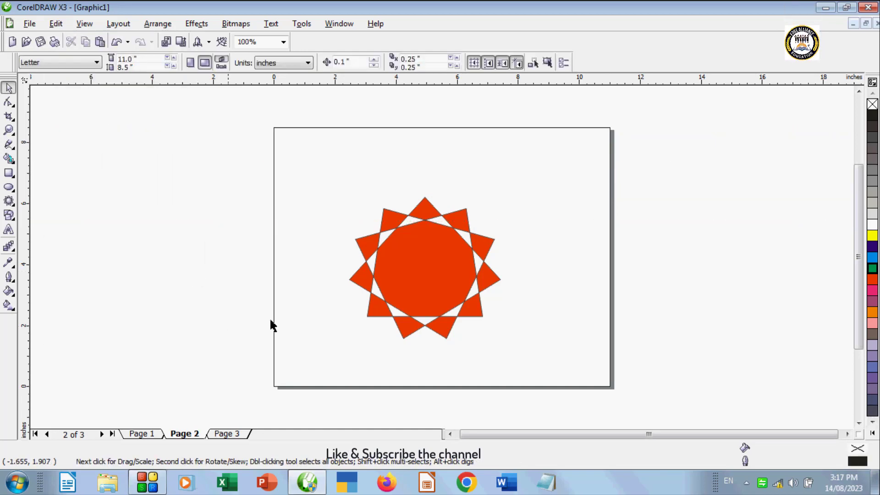
Review the snapping modes and threshold in the Snap to Objects setup, and close it without changes.
click(473, 283)
click(357, 258)
click(421, 264)
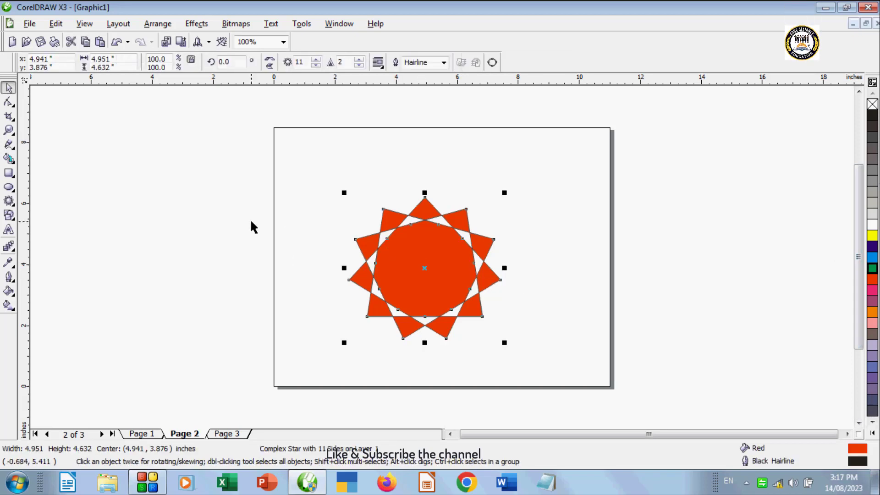
click(252, 226)
click(85, 23)
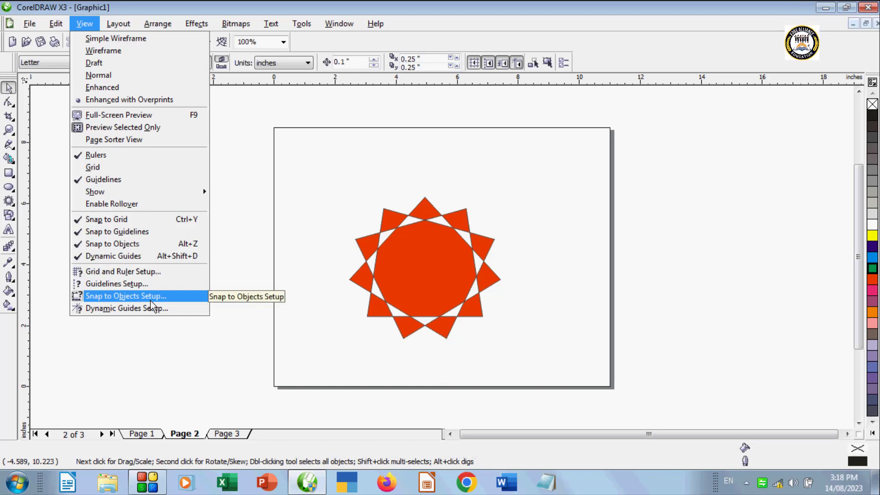
click(150, 300)
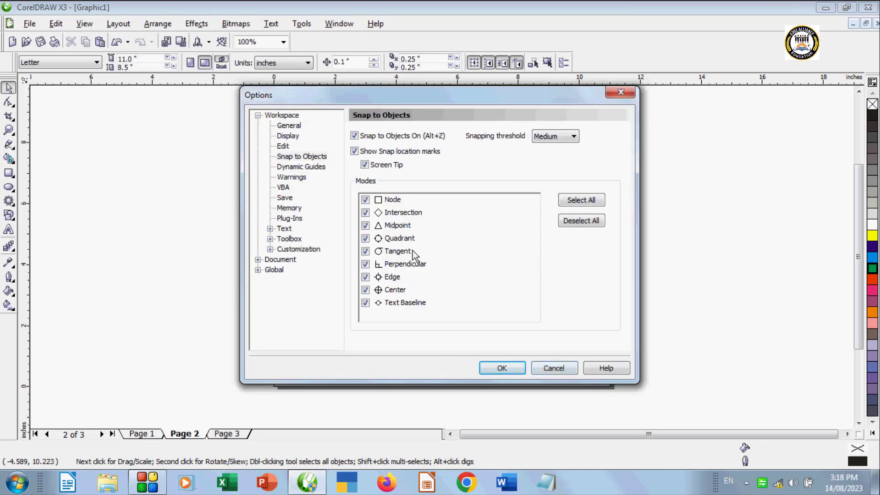
click(556, 369)
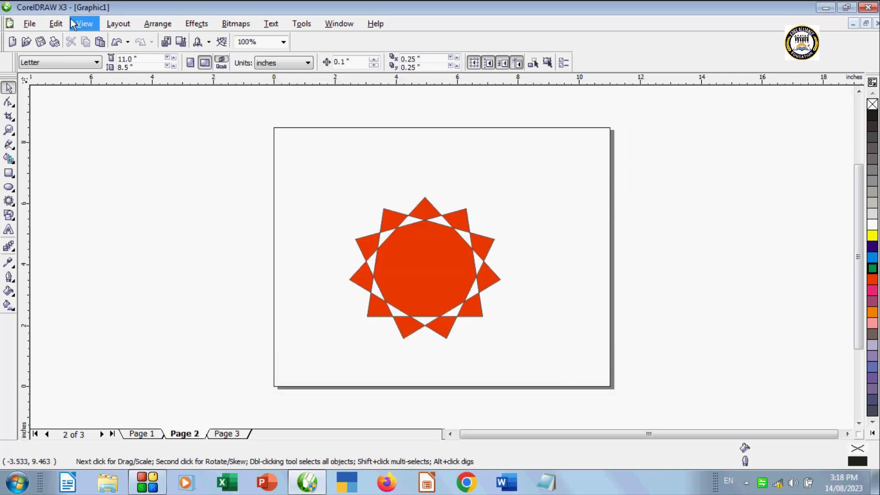
Turn off Snap to Grid, Snap to Guidelines, Snap to Objects and Dynamic Guides.
click(84, 24)
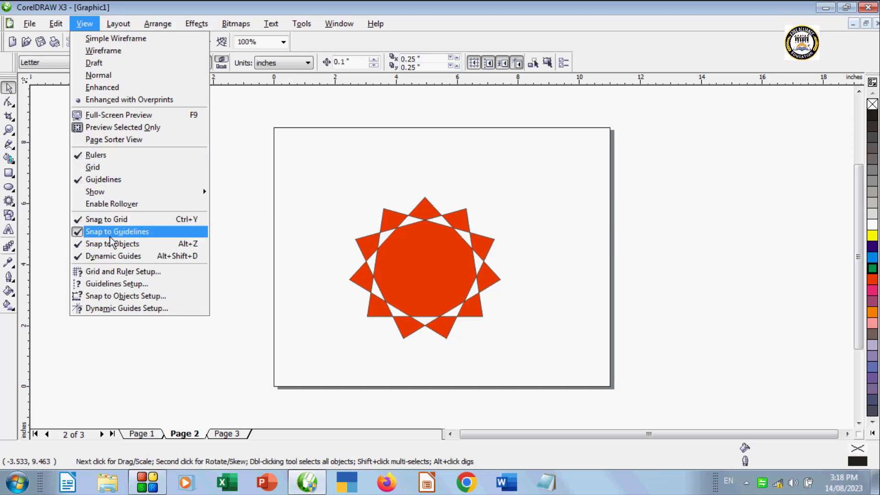
click(107, 219)
click(82, 23)
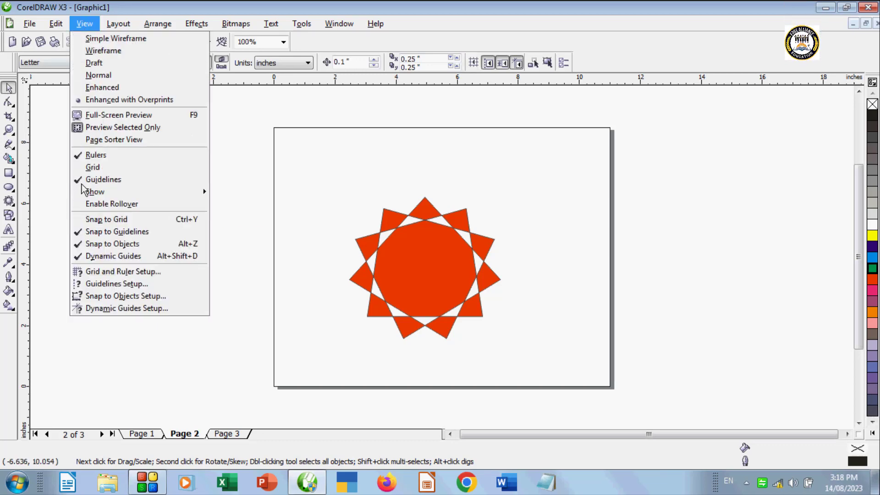
click(106, 232)
click(84, 23)
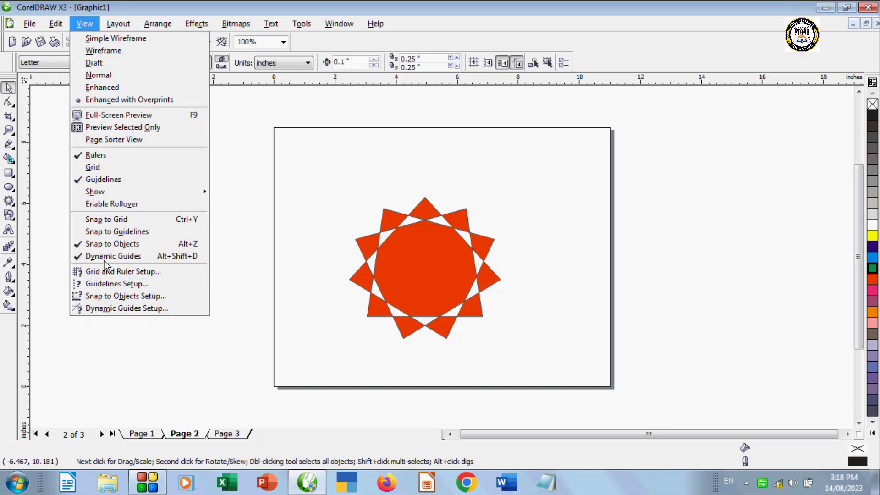
click(105, 244)
click(84, 22)
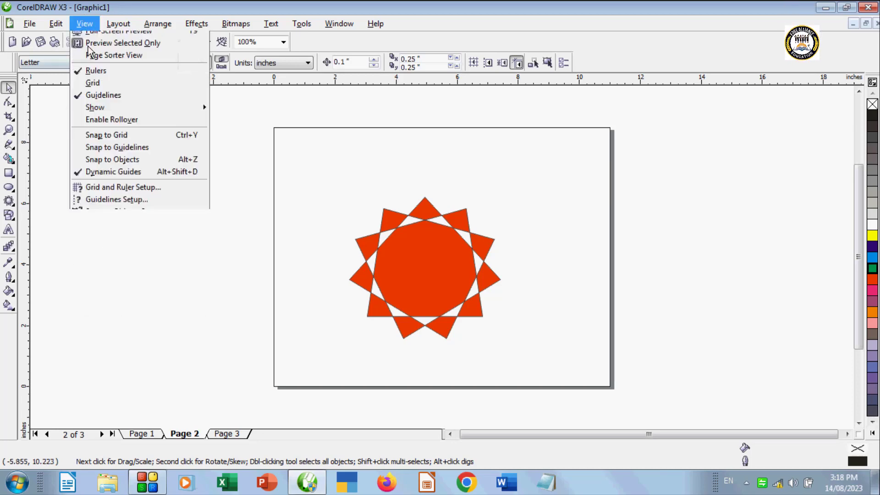
click(103, 253)
click(87, 26)
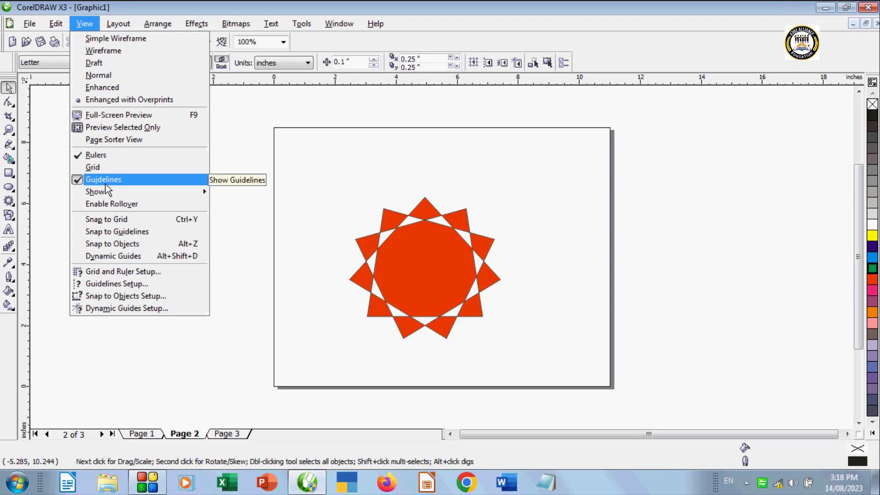
click(293, 81)
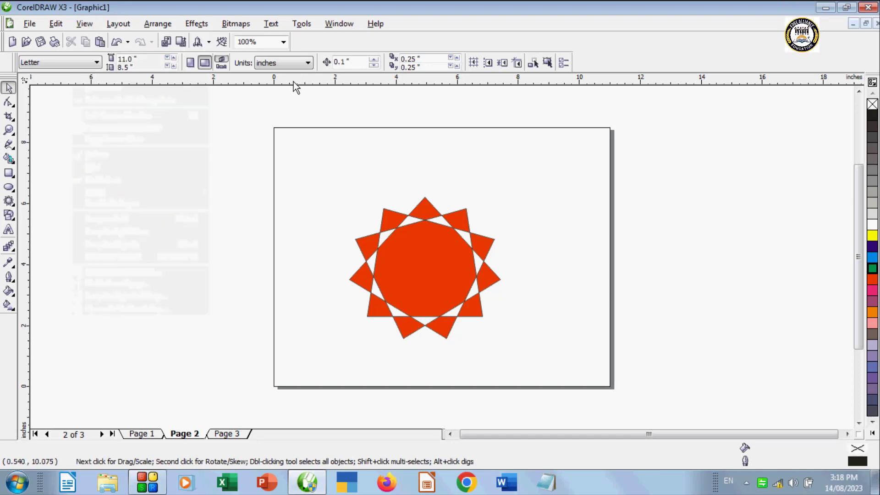
Add two horizontal guidelines, one along the page's upper edge and one at about 7.65 inches above the star.
drag(293, 81, 334, 153)
click(85, 25)
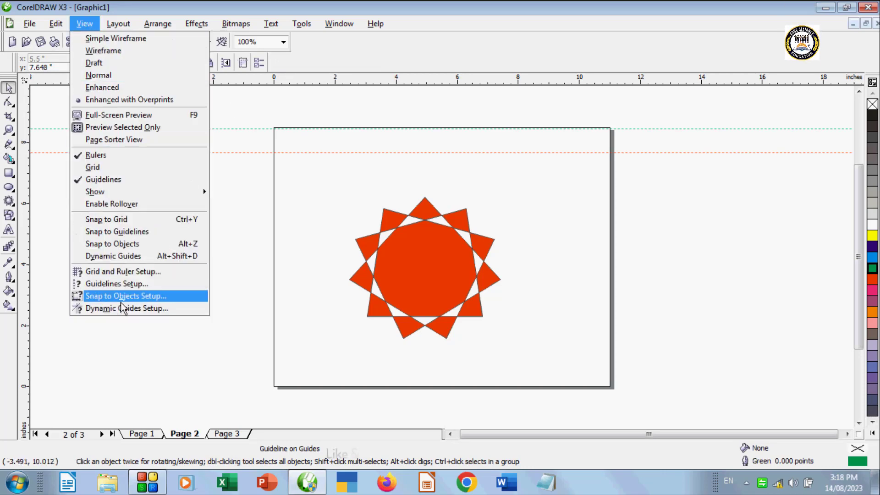
click(212, 329)
Turn on Dynamic Guides and draw a rectangle about 3.08 by 2.64 inches just outside the page's left edge.
click(72, 27)
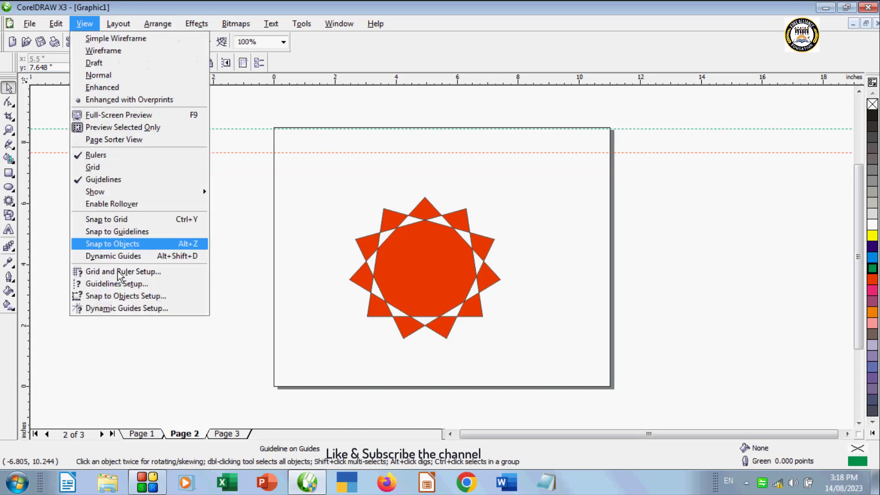
click(108, 257)
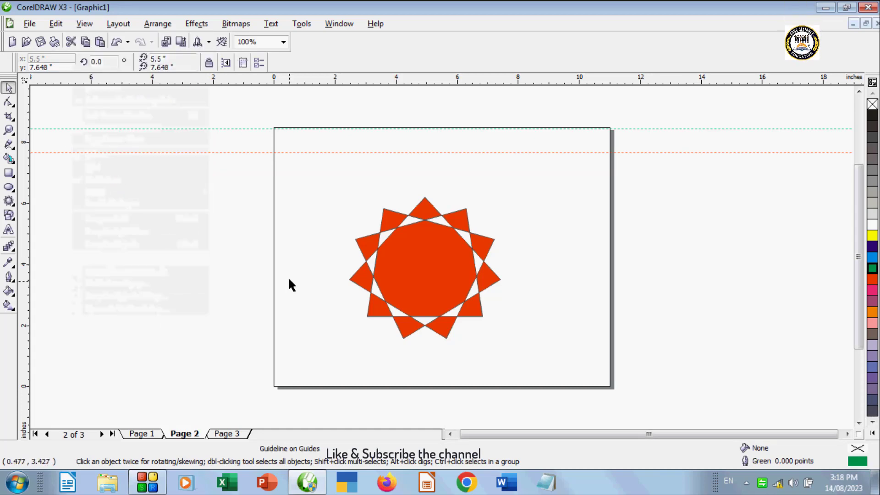
click(377, 259)
click(377, 278)
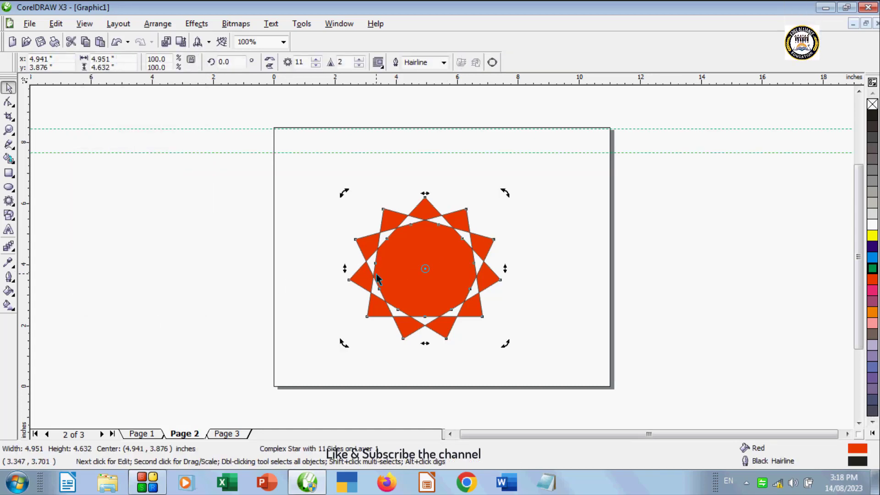
click(299, 252)
click(8, 173)
drag(181, 268, 274, 348)
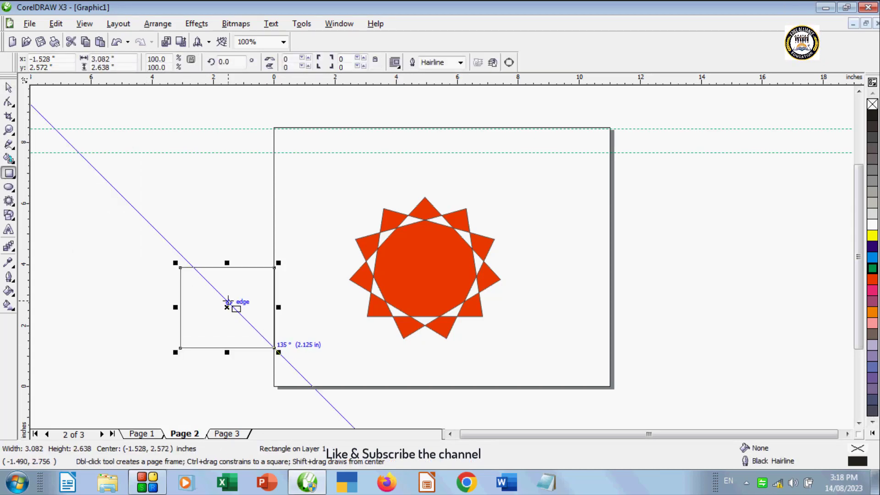
With Dynamic Guides off and the 90° guide cleared in their setup, draw a rectangle about 4.2 by 3.21 inches over the star's lower-left part.
click(84, 23)
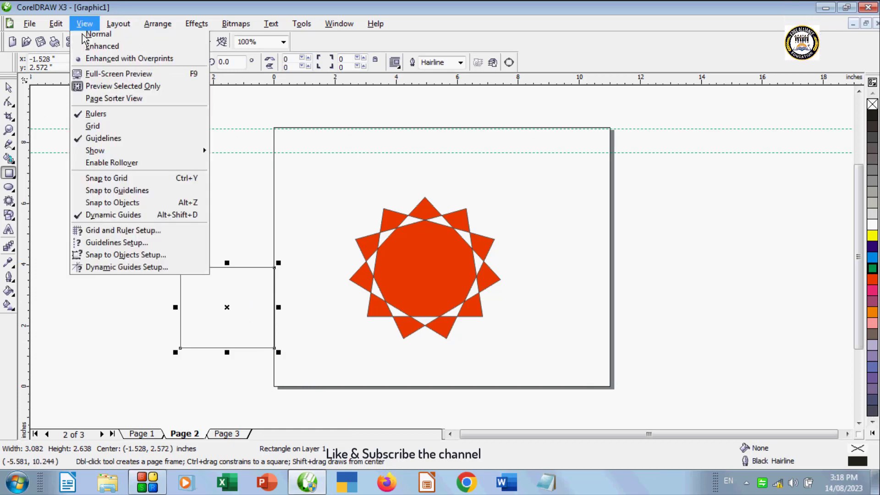
click(84, 253)
click(84, 26)
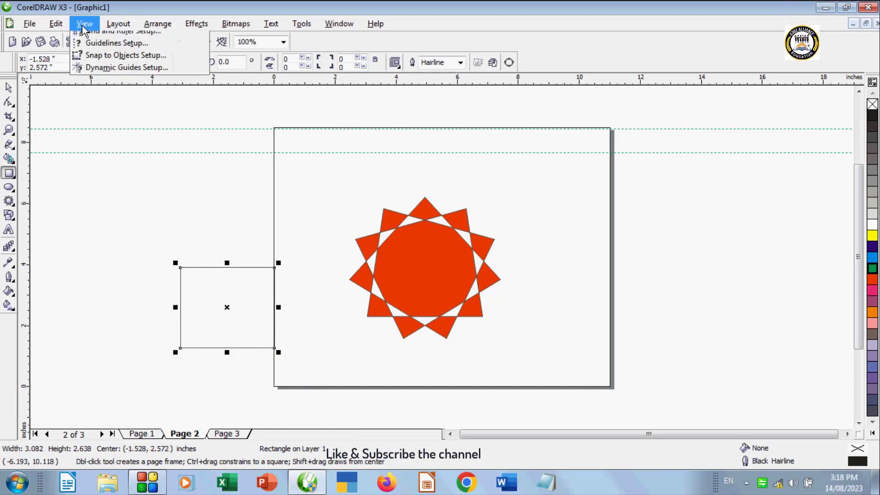
click(117, 308)
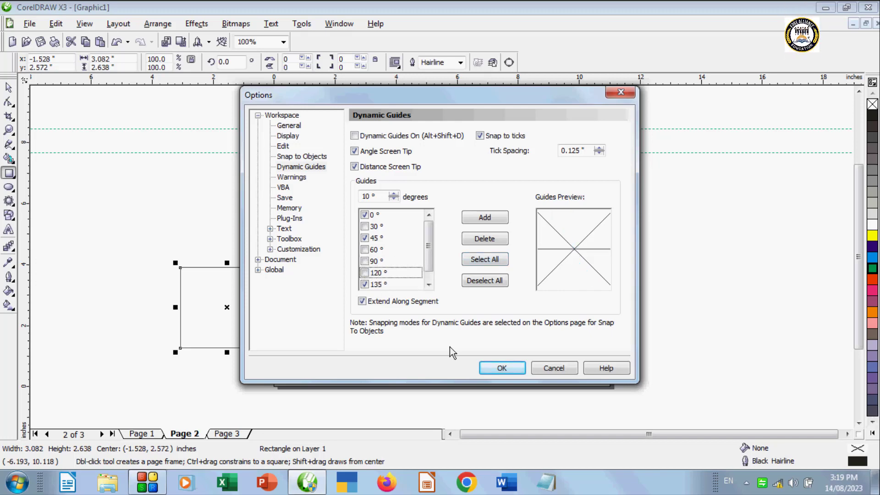
click(496, 368)
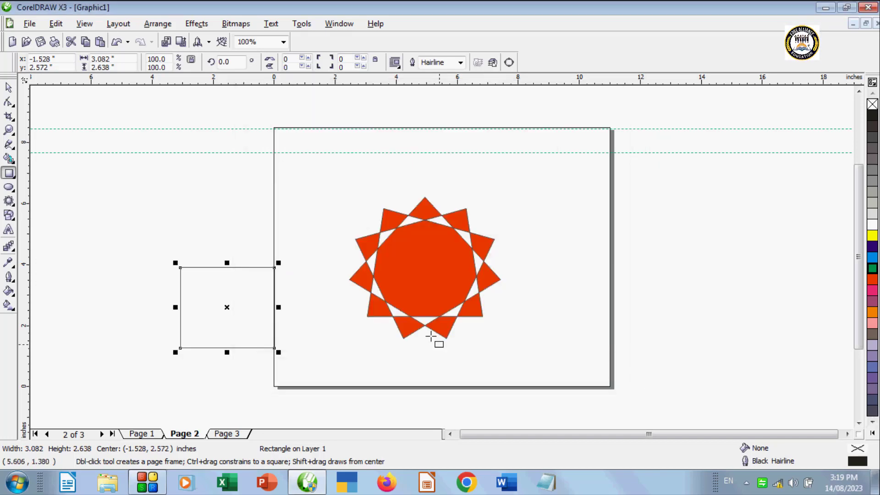
drag(302, 277, 431, 375)
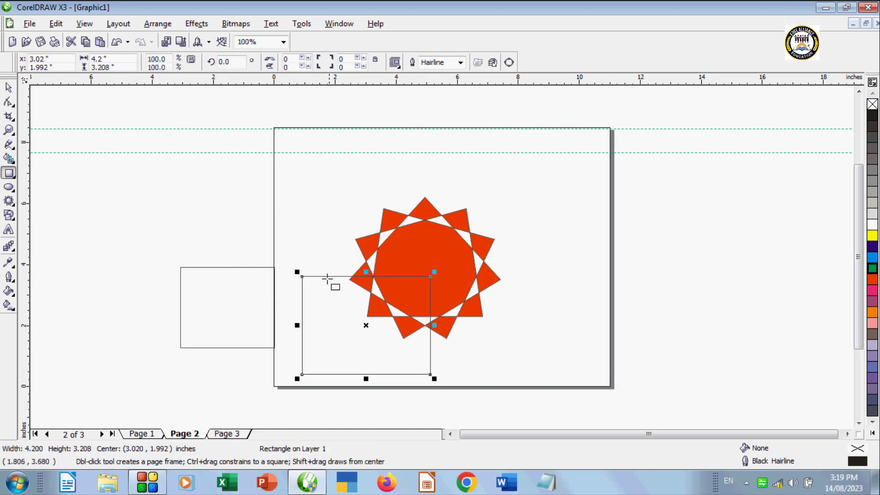
Keep the 90° guide enabled in the Dynamic Guides setup and draw a rectangle about 3.08 by 1.39 inches near the page's lower-right corner.
click(85, 24)
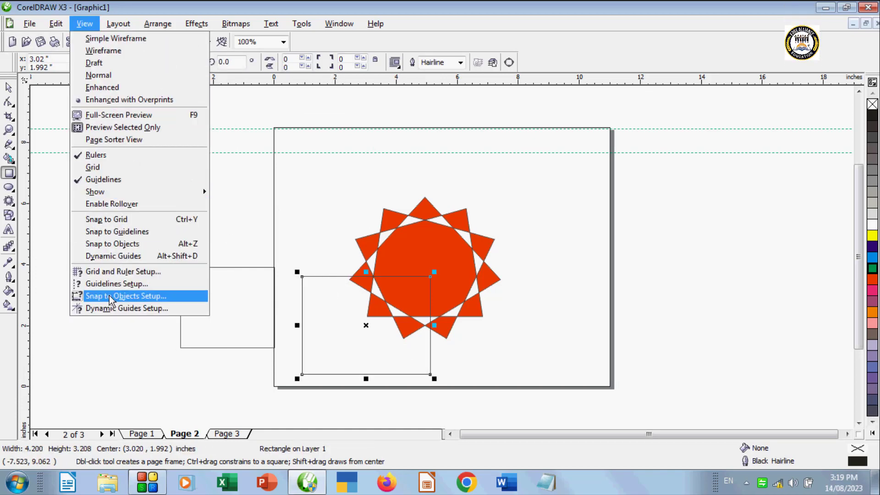
click(180, 314)
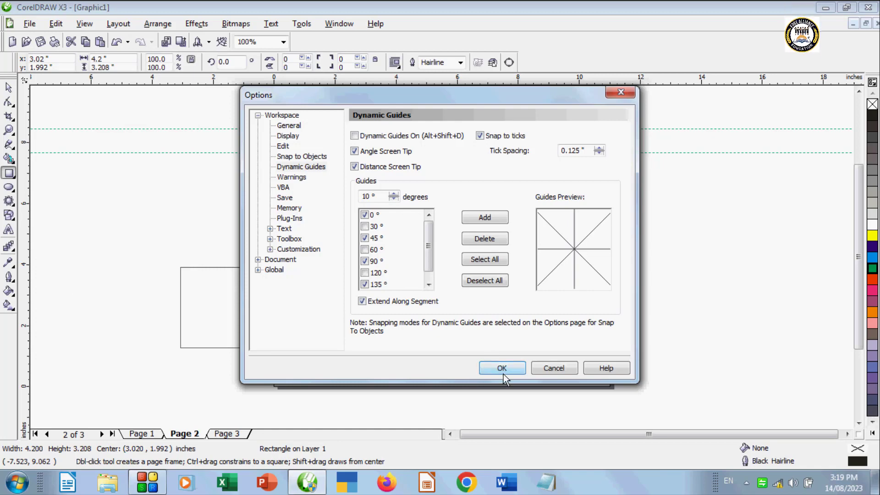
click(504, 369)
drag(498, 339, 591, 382)
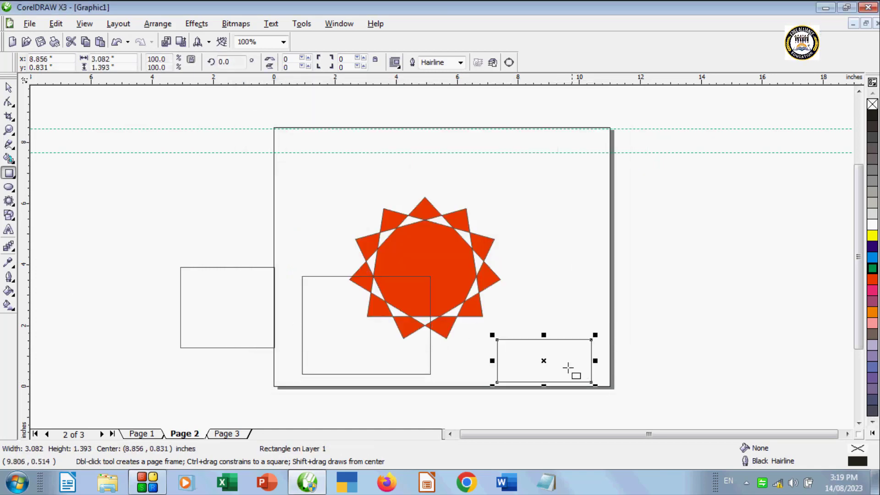
Turn on Dynamic Guides and draw a rectangle about 3.93 by 2.77 inches overlapping the star's upper-left part.
click(84, 24)
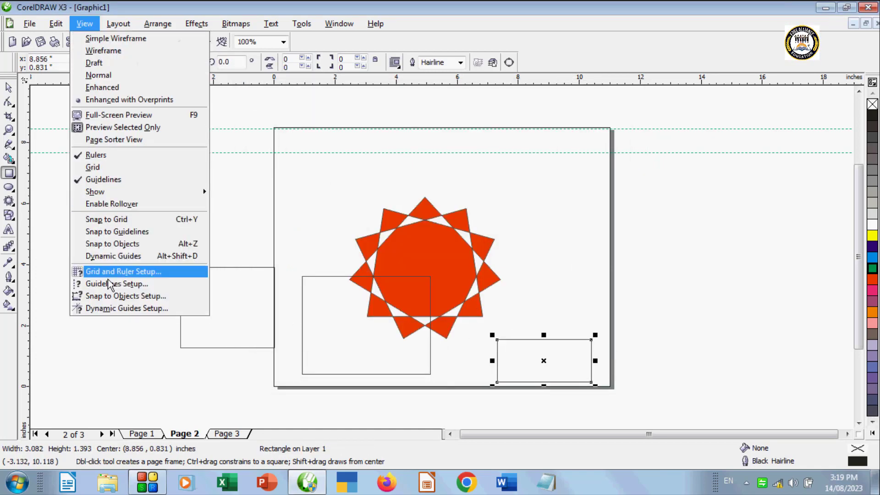
click(110, 271)
drag(282, 192, 402, 276)
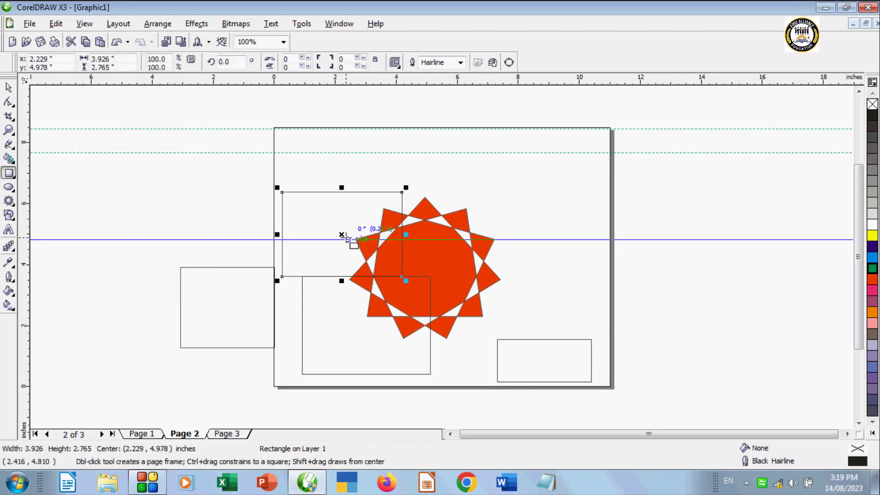
click(8, 87)
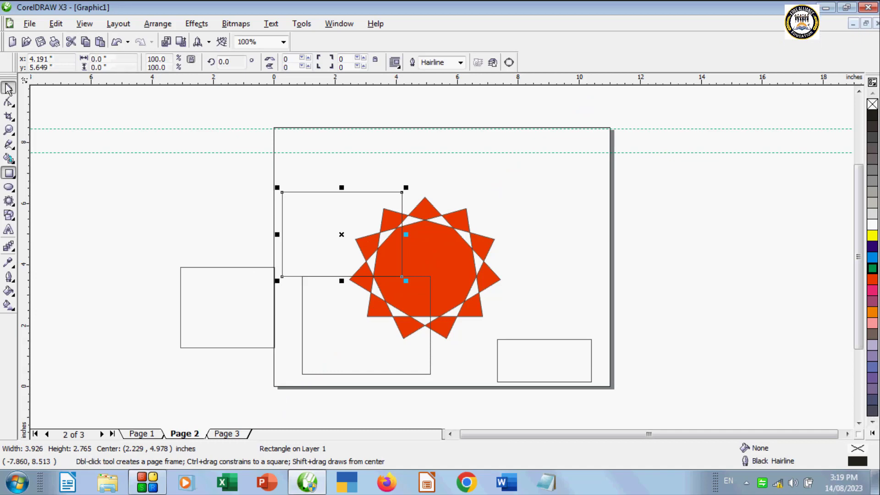
click(84, 23)
click(192, 178)
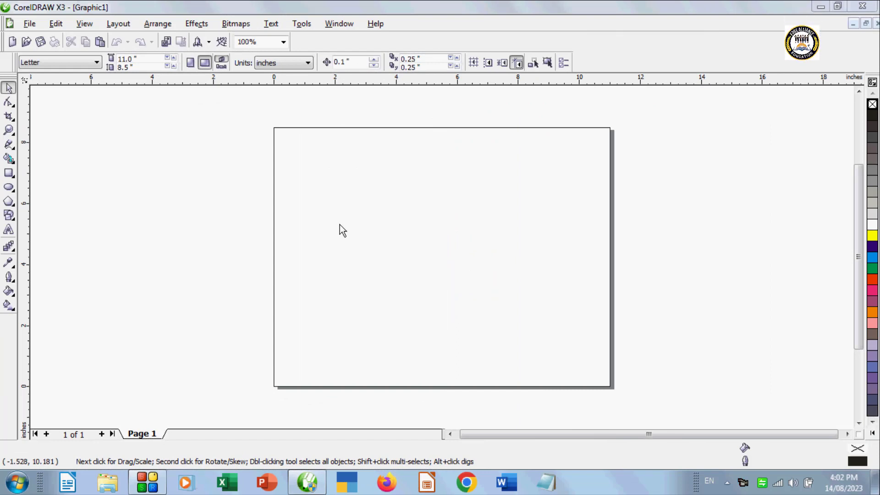
click(114, 23)
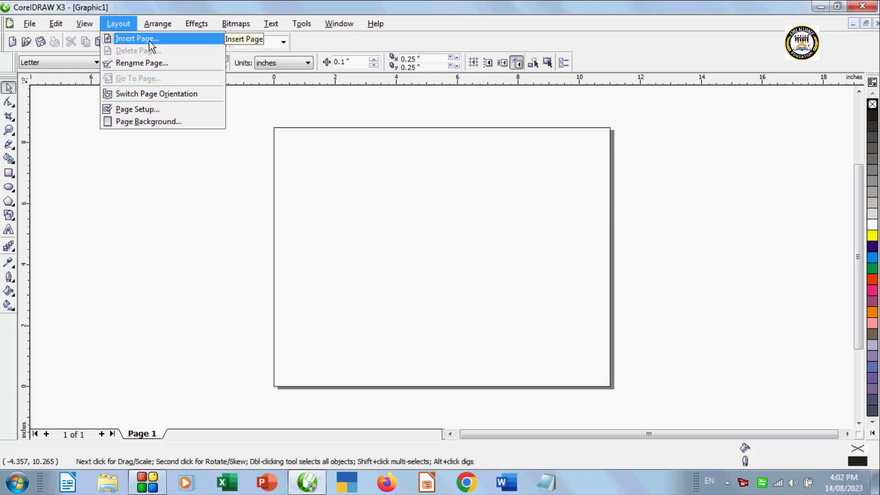
click(171, 250)
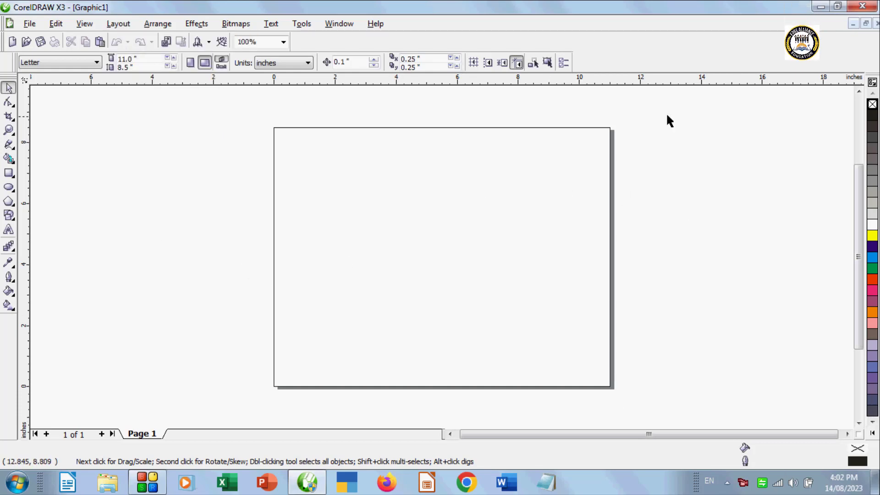
Draw a rectangle about 5.45 by 4.92 inches in the upper part of the blank page and fill it with magenta.
click(9, 174)
drag(342, 145, 509, 295)
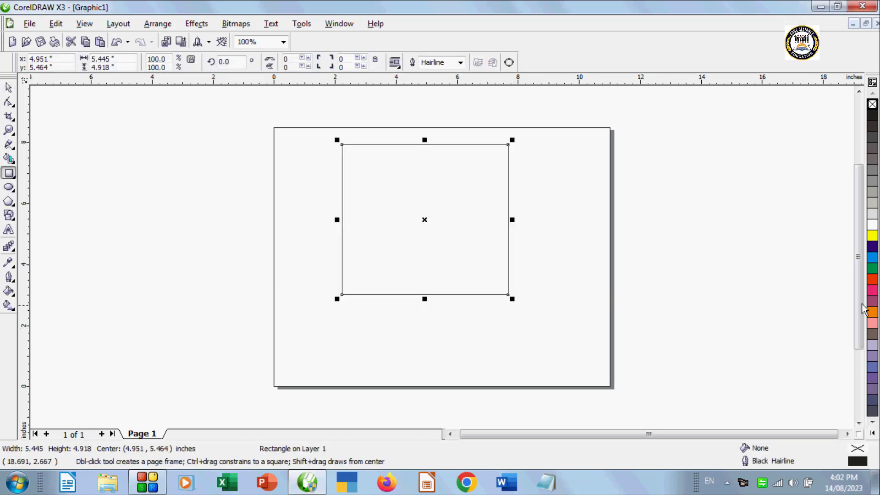
click(872, 290)
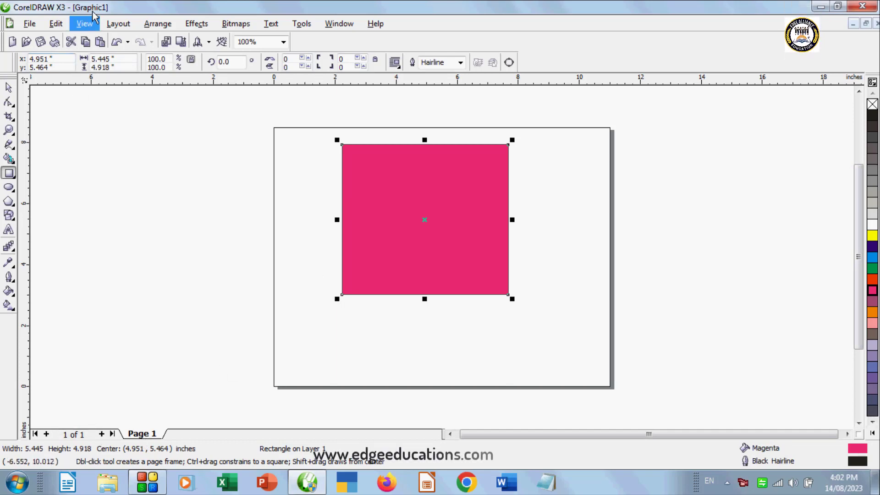
Review the page count, position, orientation and paper size options for inserting a page, without inserting one.
click(97, 25)
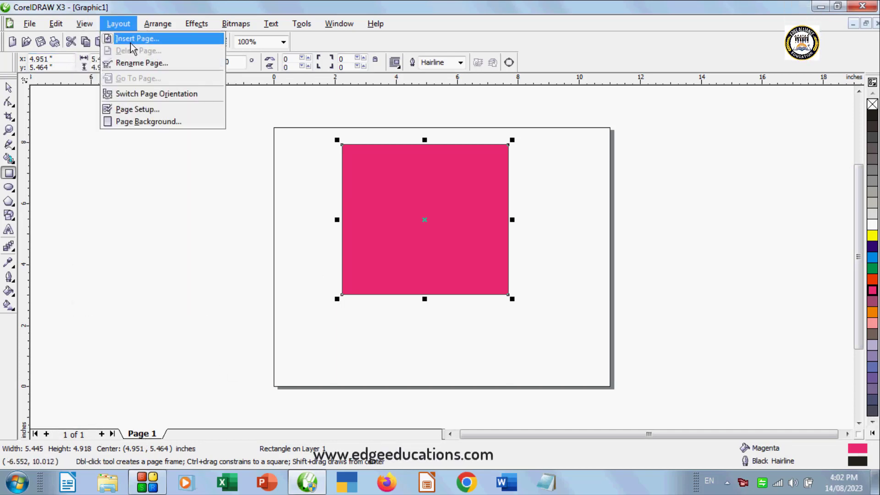
click(110, 36)
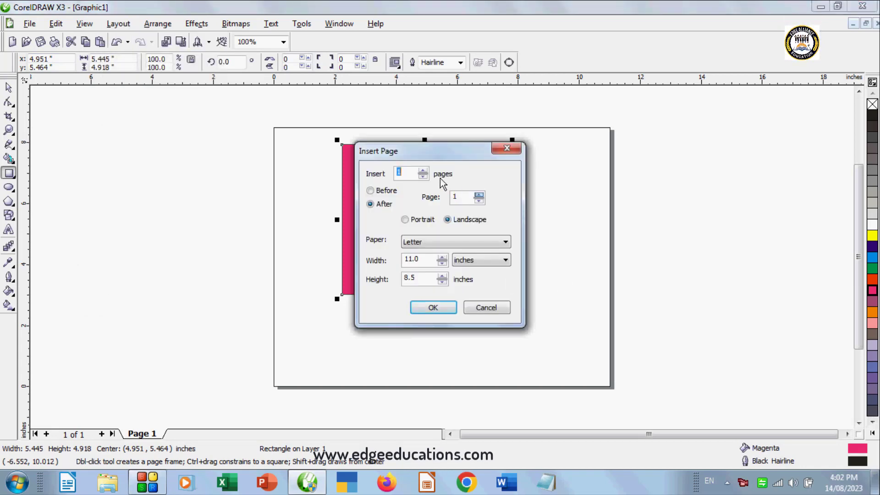
click(487, 308)
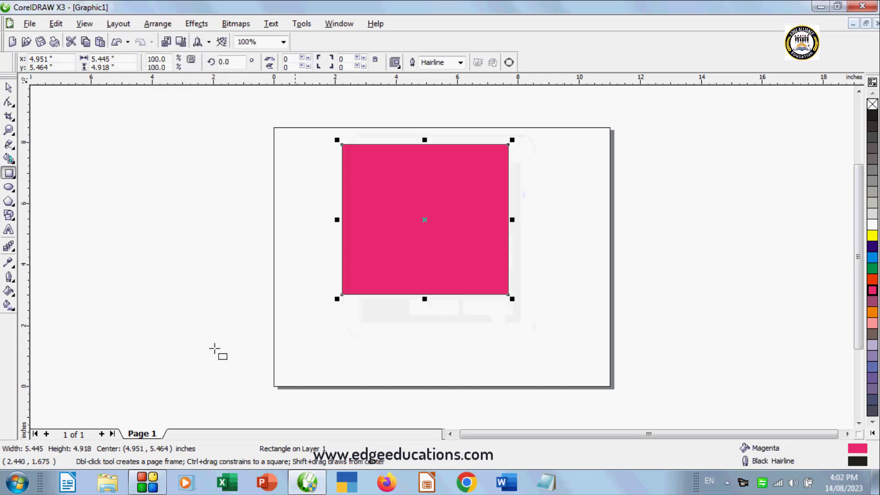
Add a new page after Page 1 and return to Page 1.
click(102, 435)
click(142, 434)
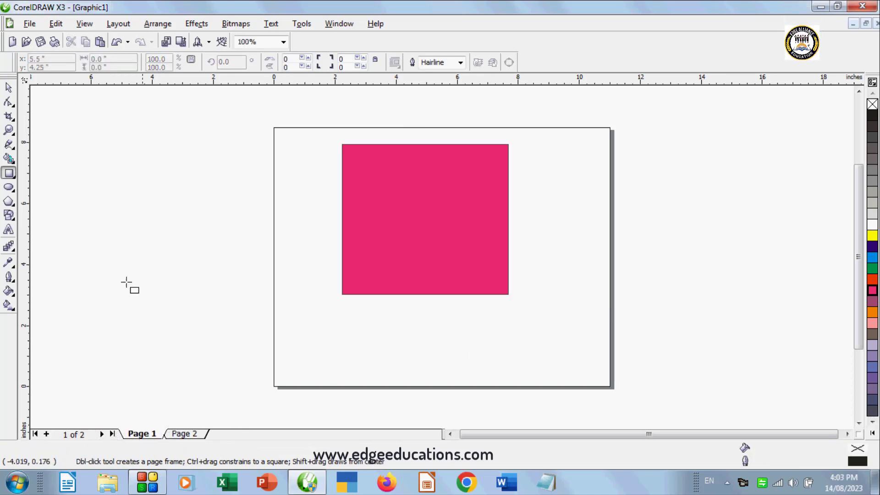
Add a new page before Page 1 and switch to Page 2 with the magenta rectangle.
click(113, 22)
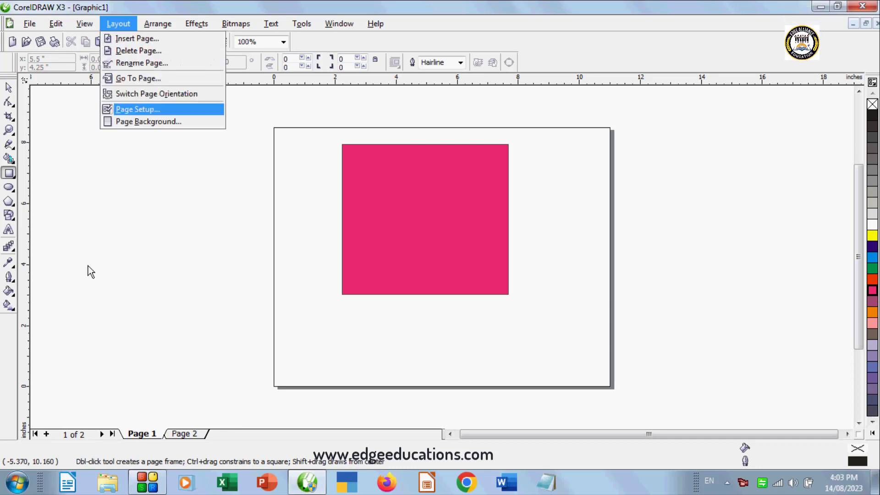
click(137, 367)
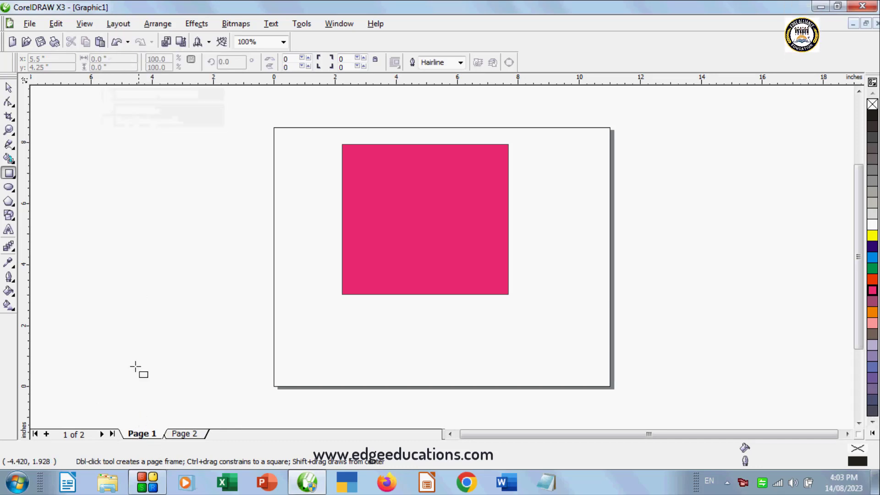
click(47, 435)
click(185, 435)
click(155, 439)
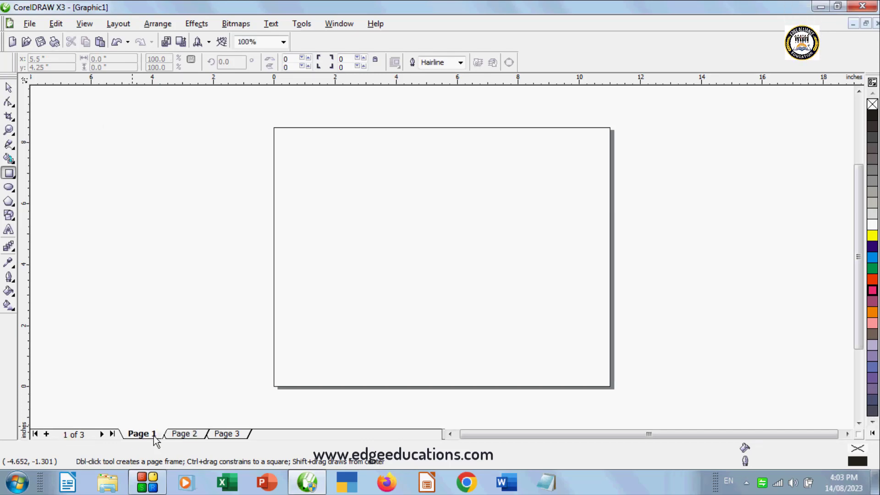
click(182, 435)
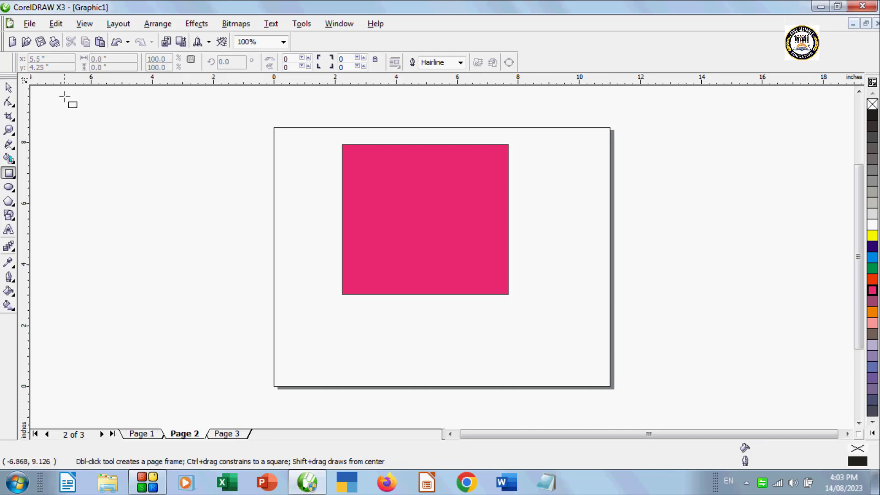
Try inserting three landscape Letter pages before Page 2, and undo the insertion.
click(127, 27)
click(136, 40)
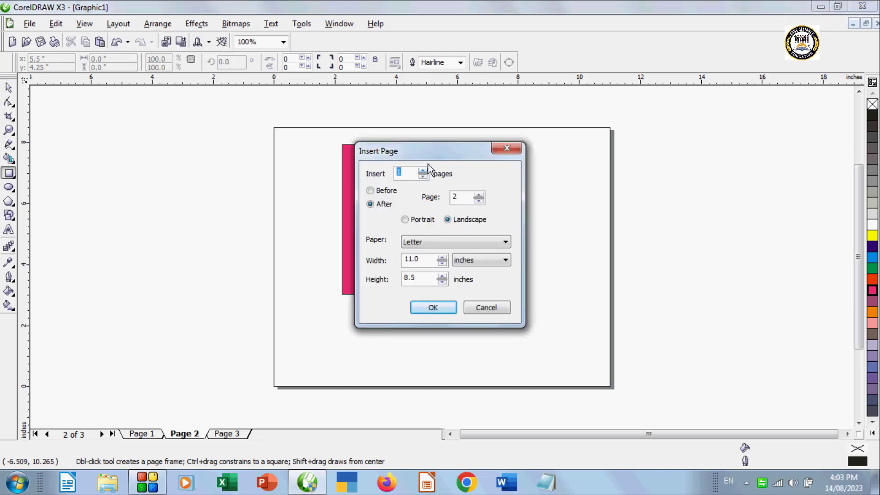
drag(429, 152, 535, 130)
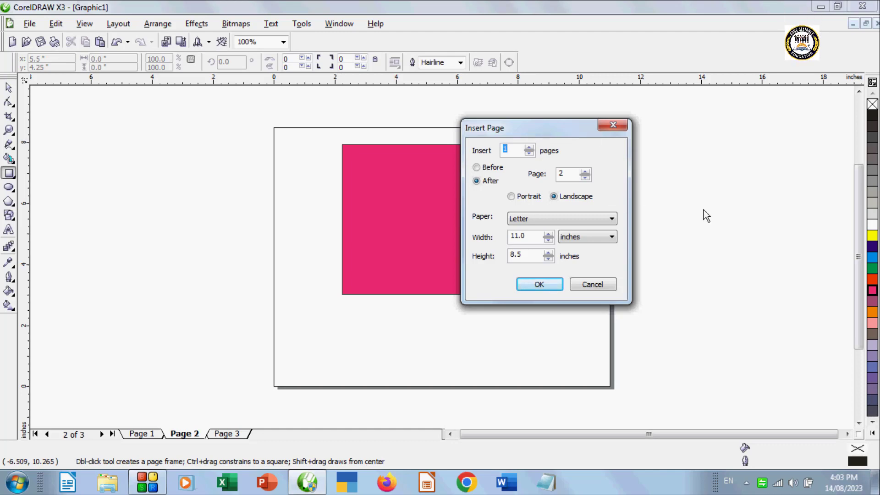
click(530, 148)
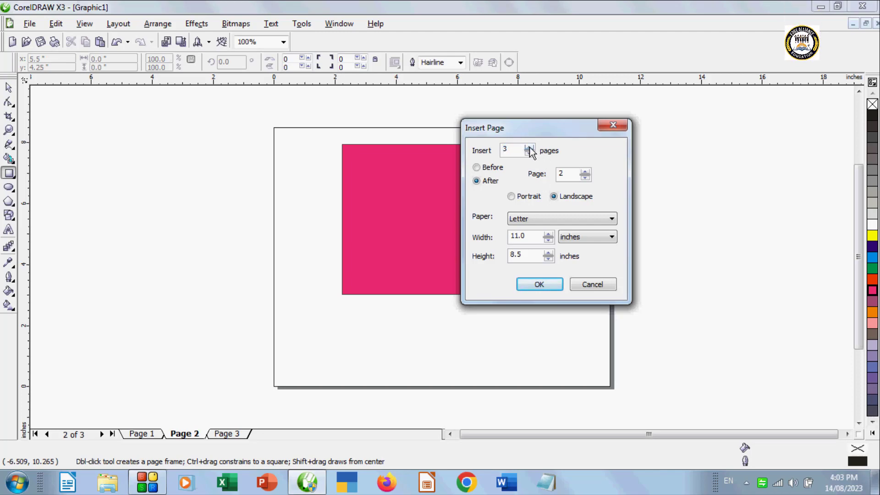
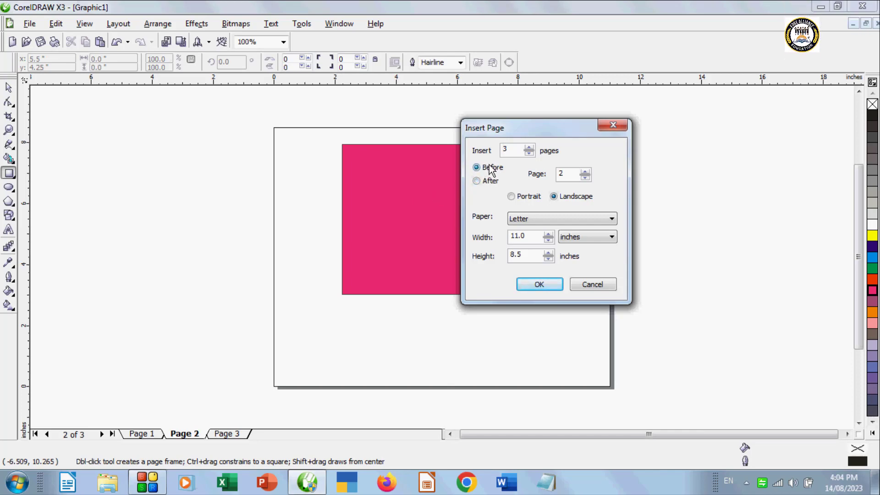
click(541, 283)
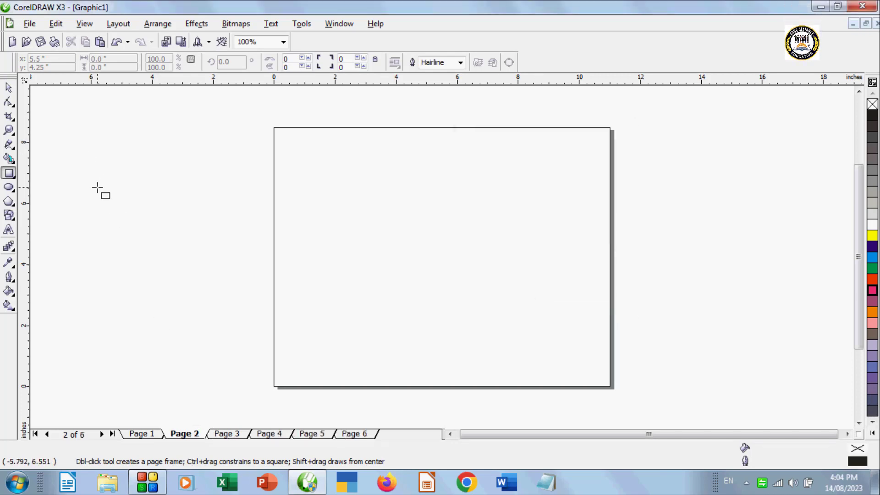
key(ctrl+z)
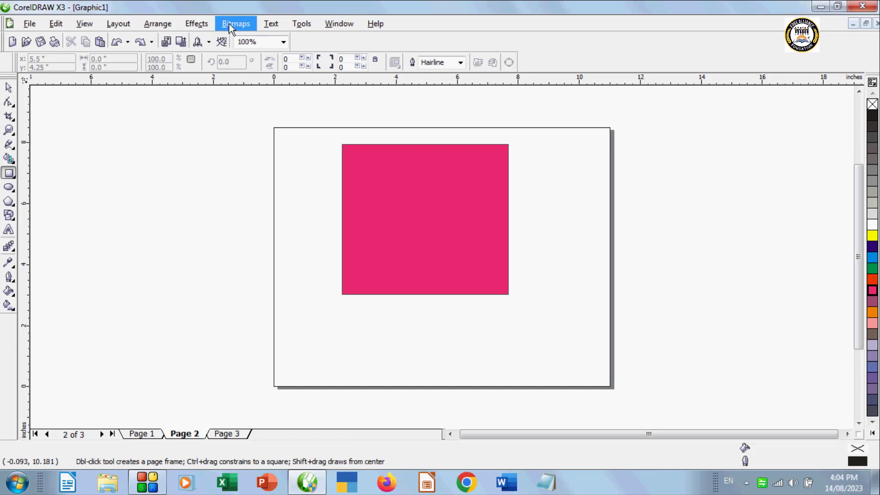
Try inserting a single landscape Letter page before Page 2, and undo it.
click(113, 25)
click(124, 38)
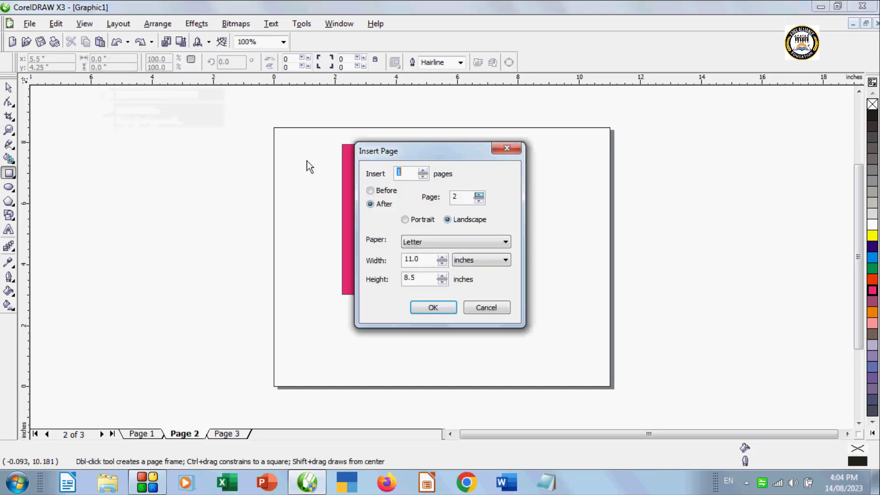
click(384, 191)
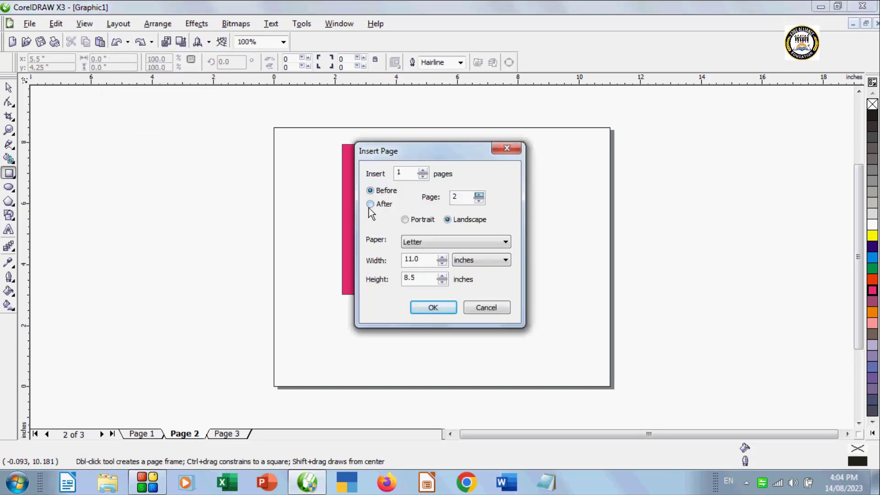
click(424, 311)
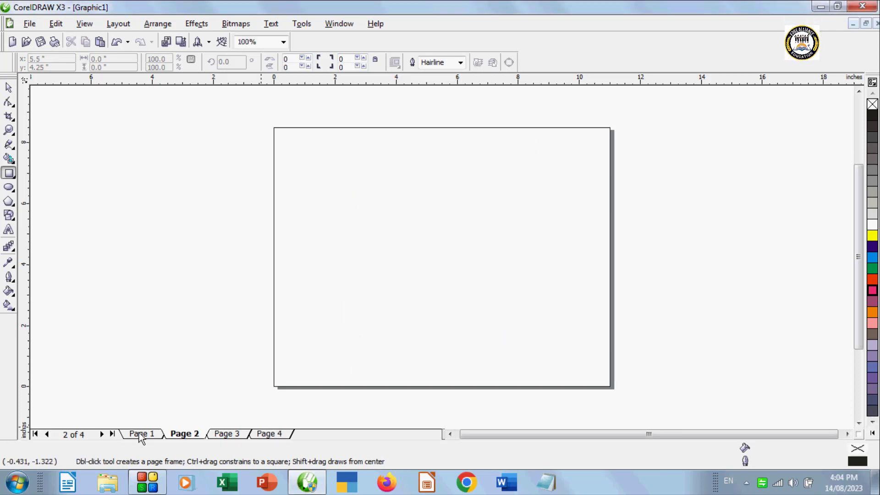
key(ctrl+z)
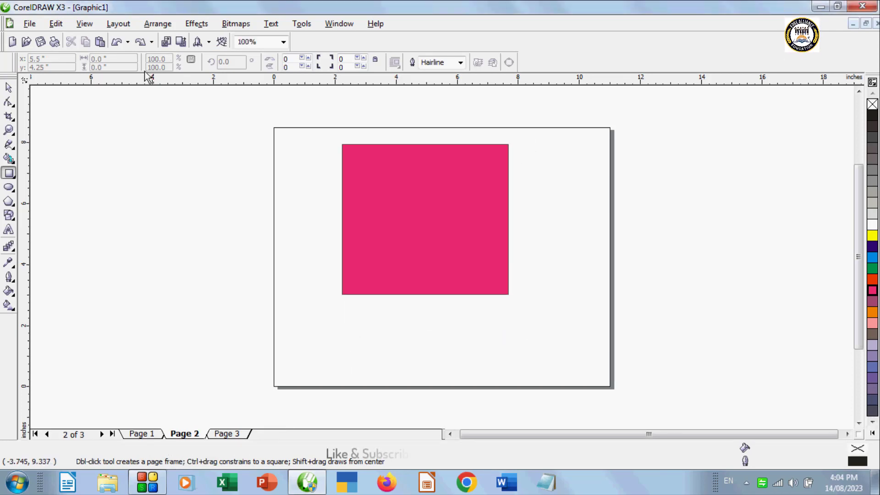
Set up a page insertion of three portrait pages after Page 2.
click(117, 28)
click(125, 37)
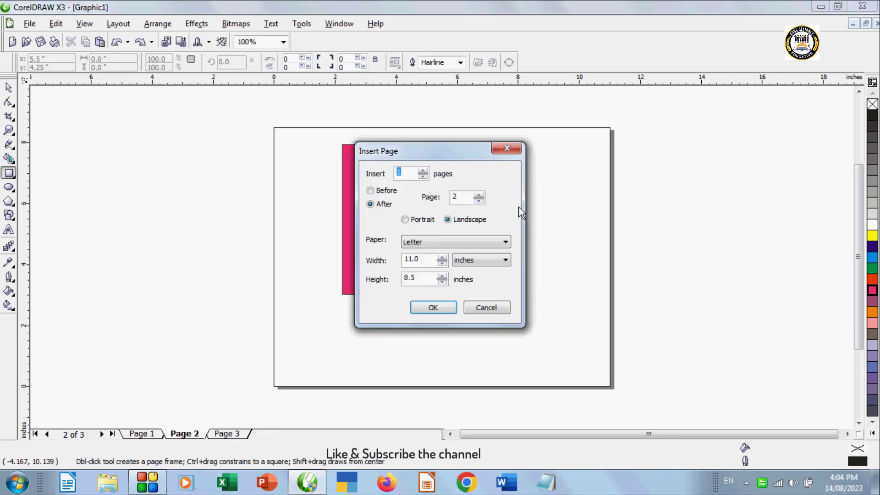
click(422, 171)
click(422, 170)
click(418, 219)
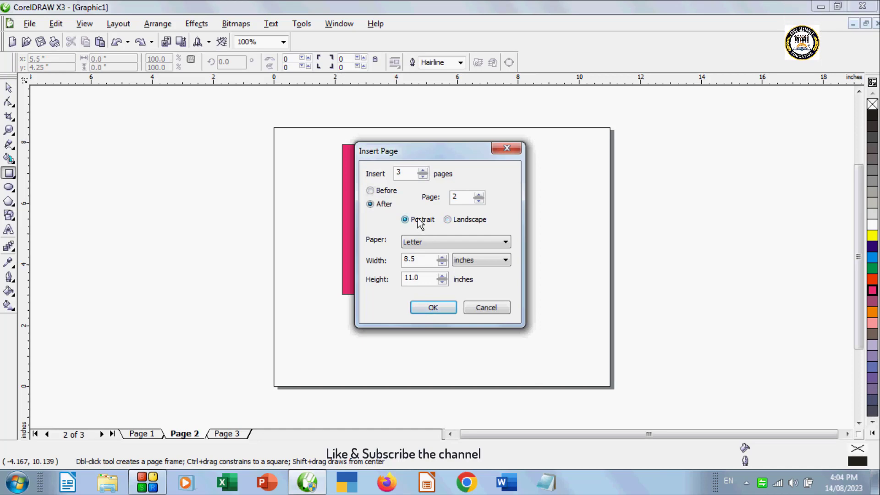
click(456, 221)
Browse the paper sizes available for the new pages, trying A4 and German Legal Fanfold.
click(423, 243)
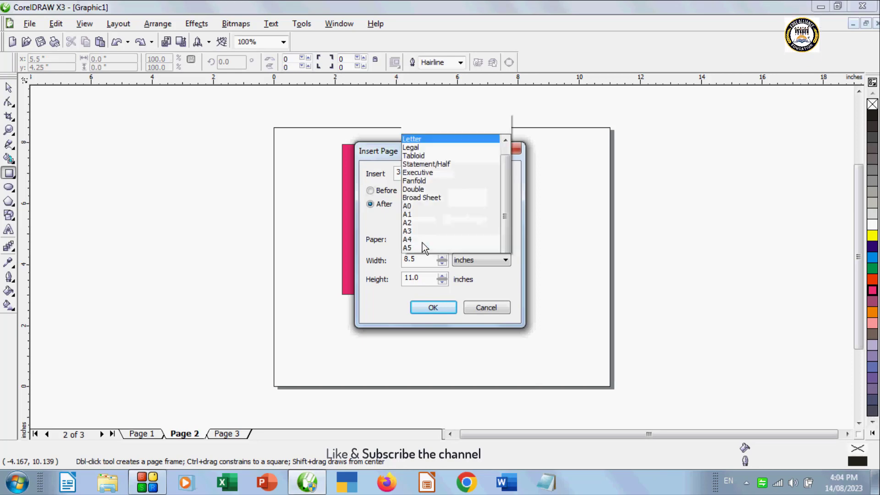
key(Escape)
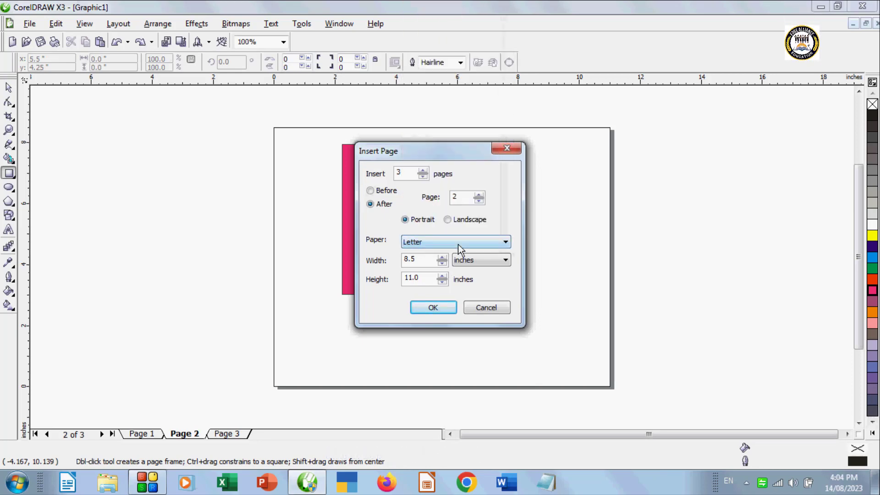
click(425, 243)
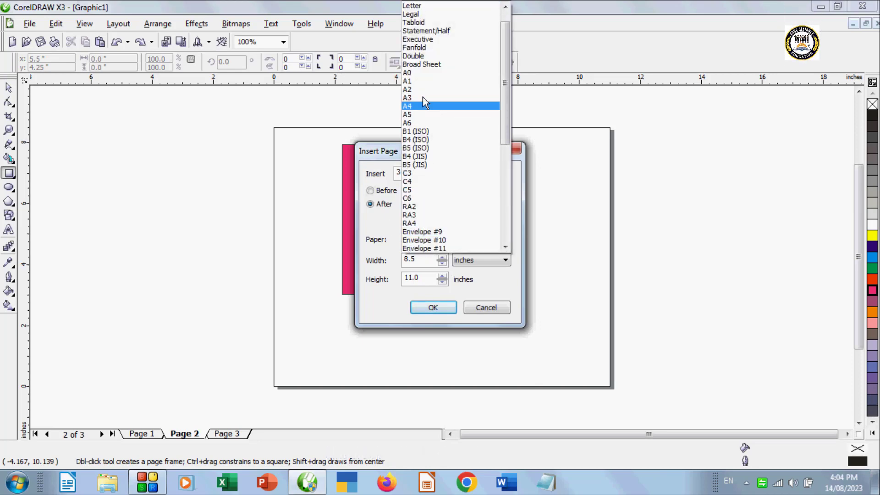
drag(508, 114, 507, 62)
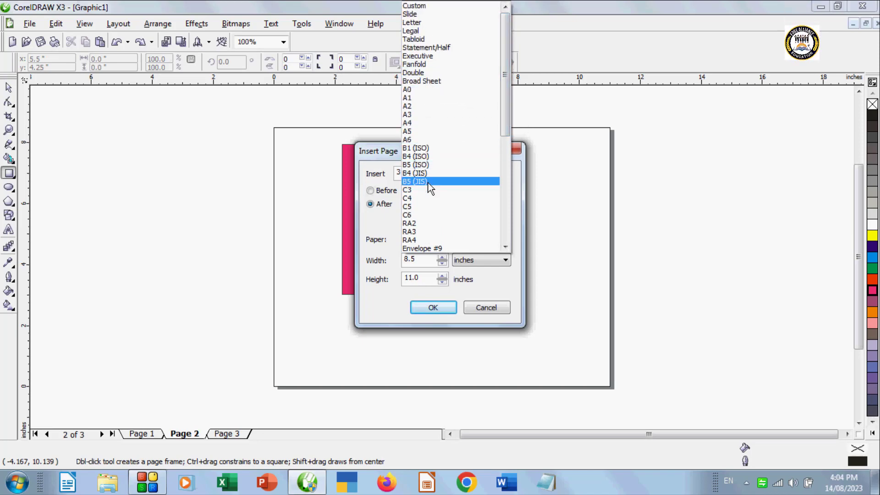
drag(507, 58, 505, 226)
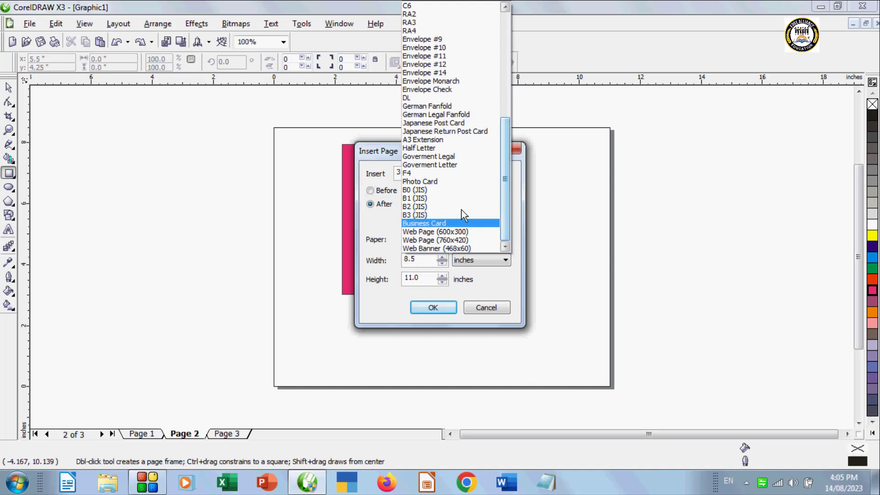
drag(504, 175, 504, 107)
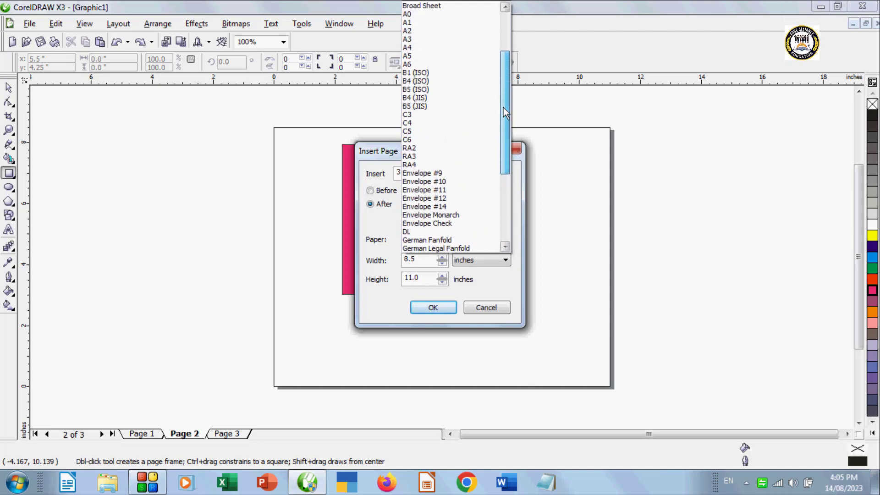
click(408, 48)
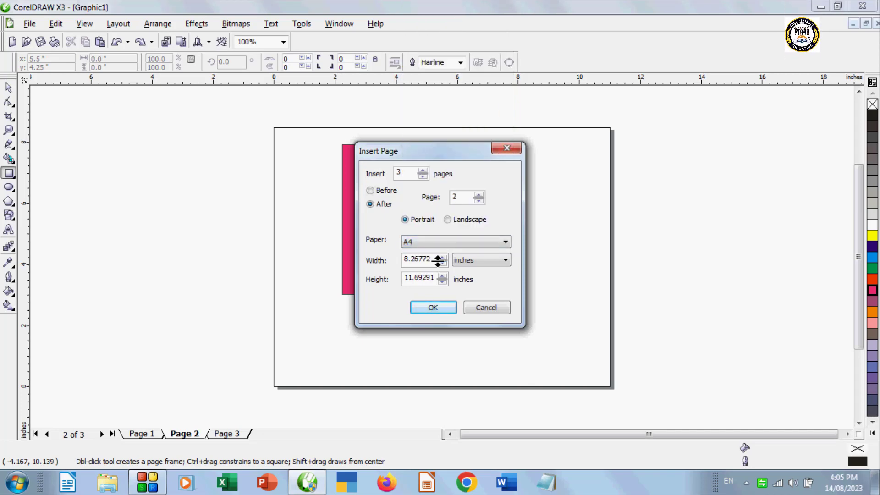
click(445, 243)
click(426, 212)
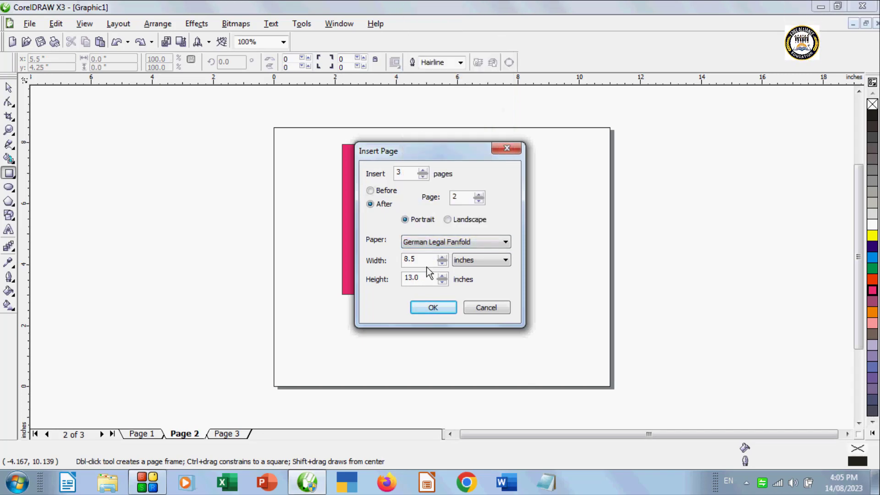
Set the paper size of the new pages to A4 and insert them.
click(447, 241)
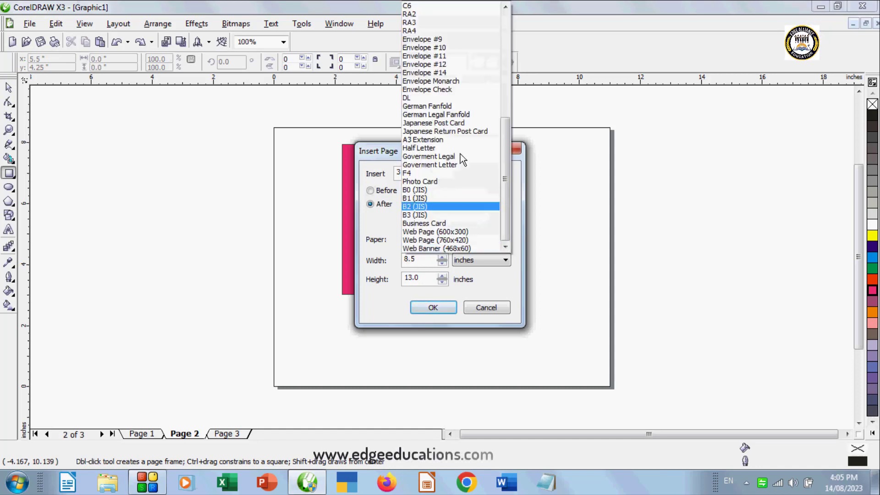
drag(502, 176, 486, 82)
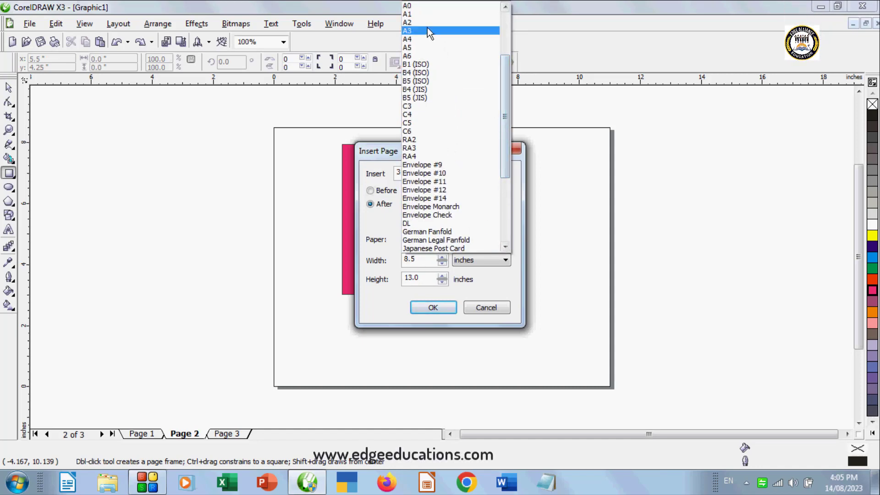
click(419, 38)
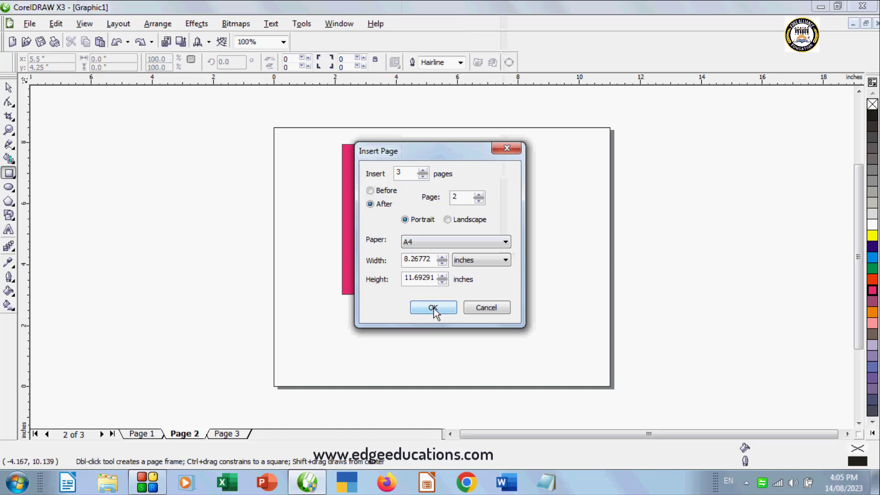
click(433, 308)
Check the inserted pages among Pages 3 to 6, view Page 1 and go to Page 2.
click(269, 434)
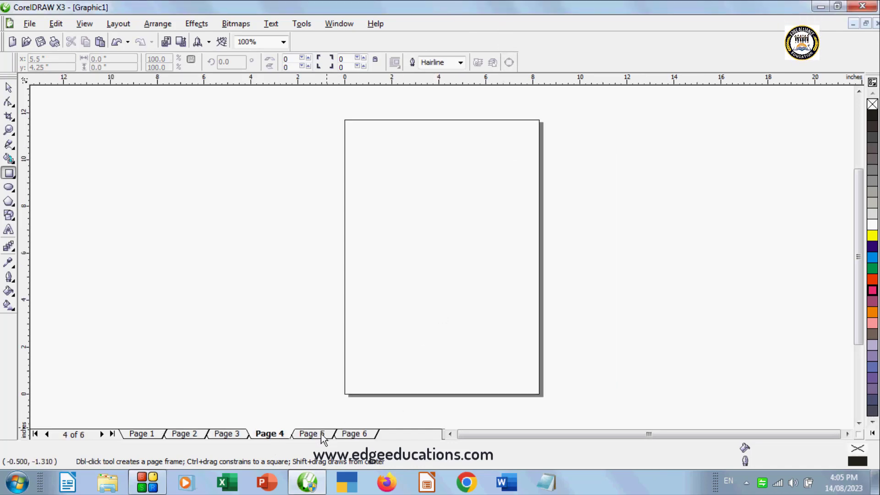
click(355, 434)
click(311, 434)
click(271, 434)
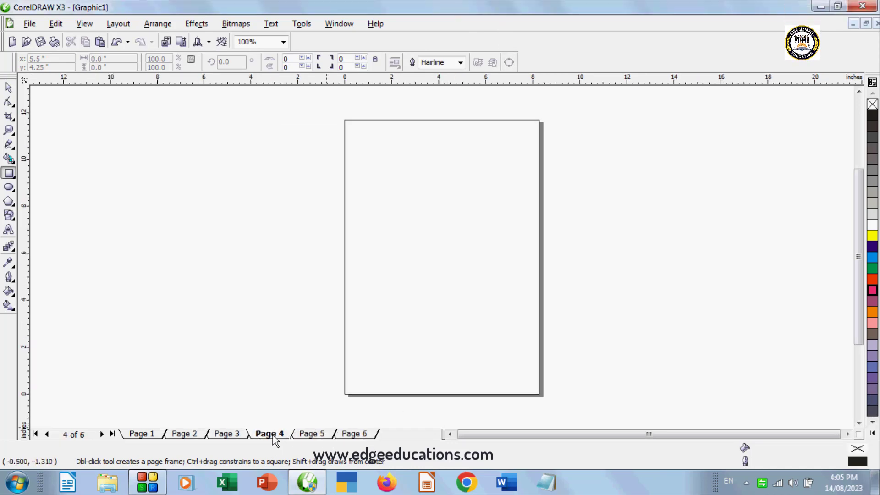
click(246, 435)
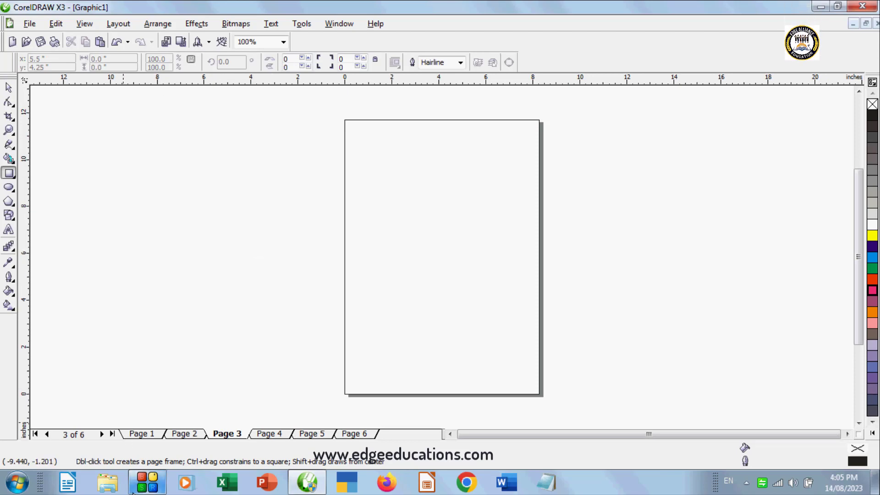
click(144, 434)
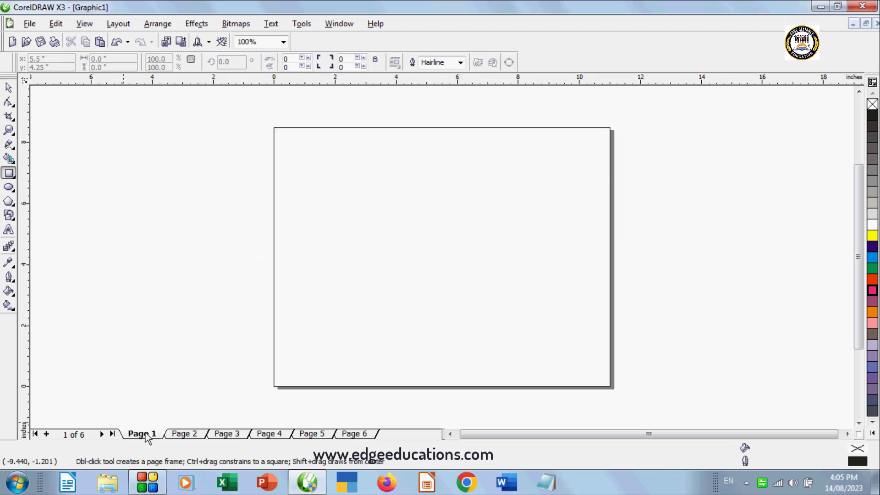
click(174, 436)
Go through Pages 3 to 6 once more and return to Page 1.
click(119, 24)
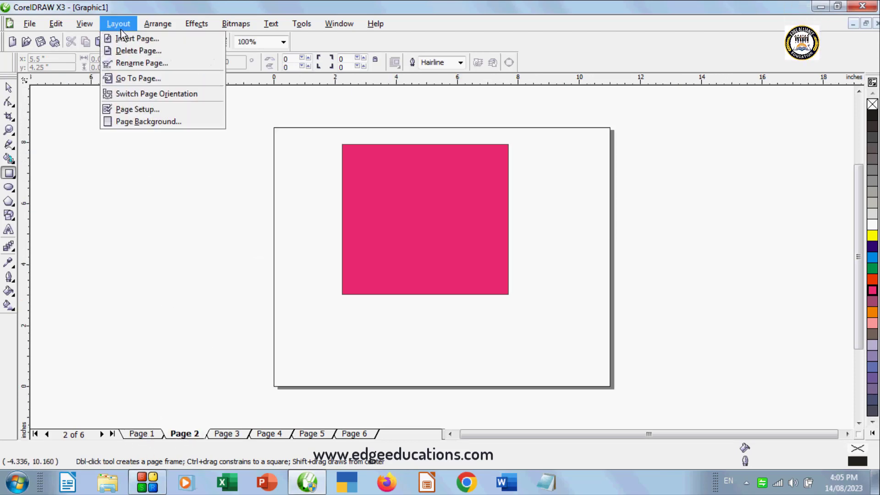
click(227, 434)
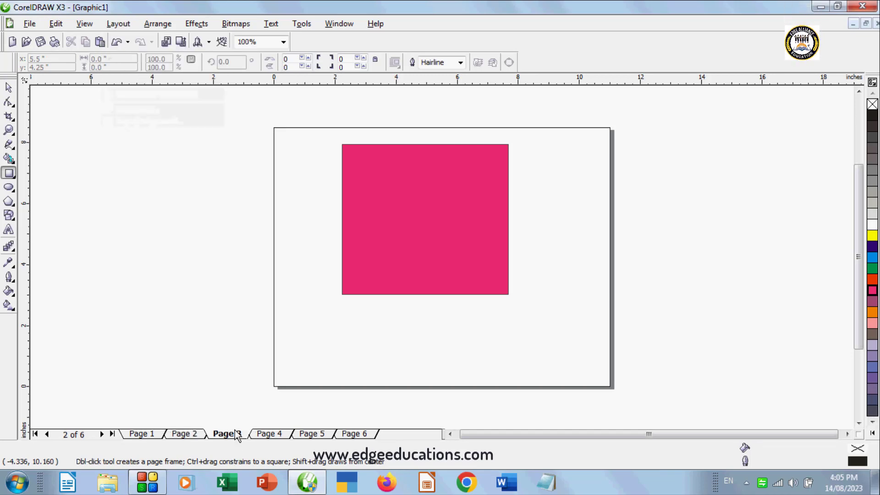
click(277, 434)
click(312, 435)
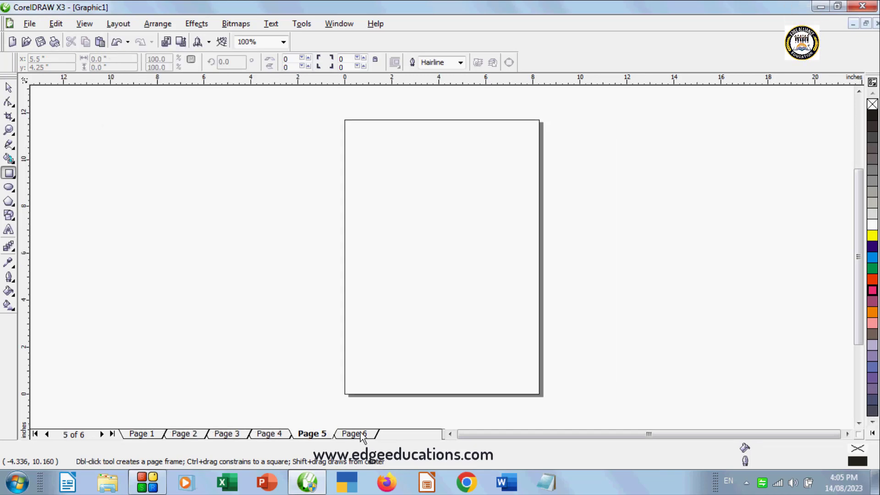
click(354, 434)
click(171, 434)
click(153, 434)
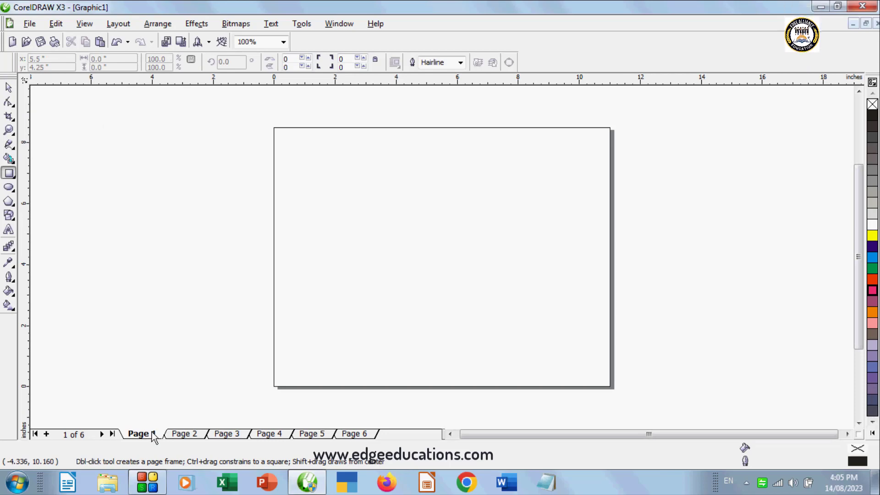
Draw a yellow-filled rectangle about 5.13 by 4.05 inches on Page 1 and turn off Dynamic Guides.
mouse_move(343, 182)
mouse_down()
mouse_move(431, 264)
mouse_move(501, 306)
mouse_up()
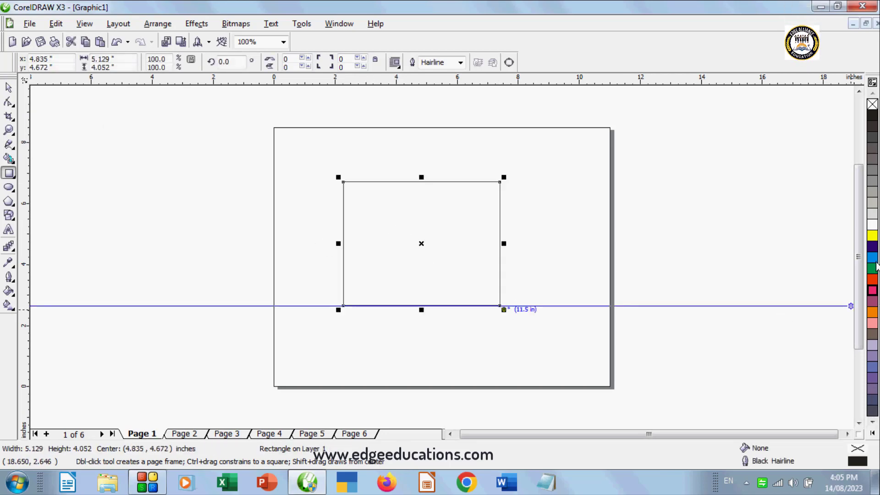
click(872, 236)
click(85, 24)
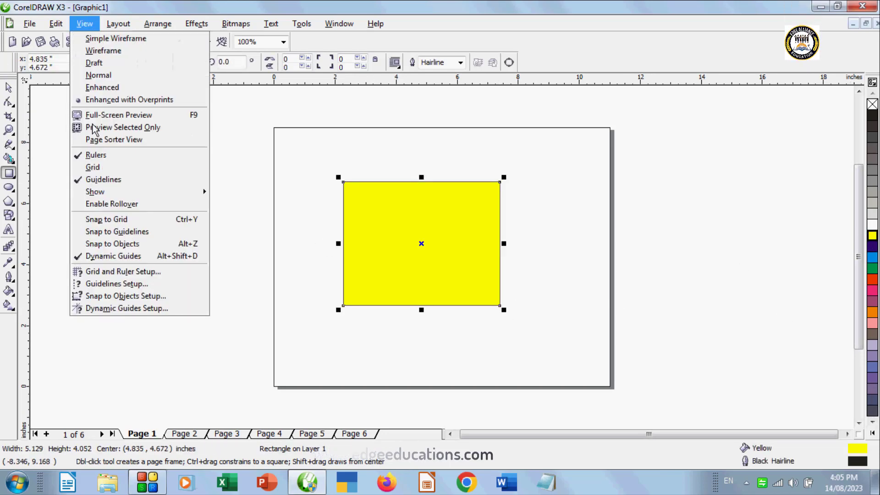
click(98, 257)
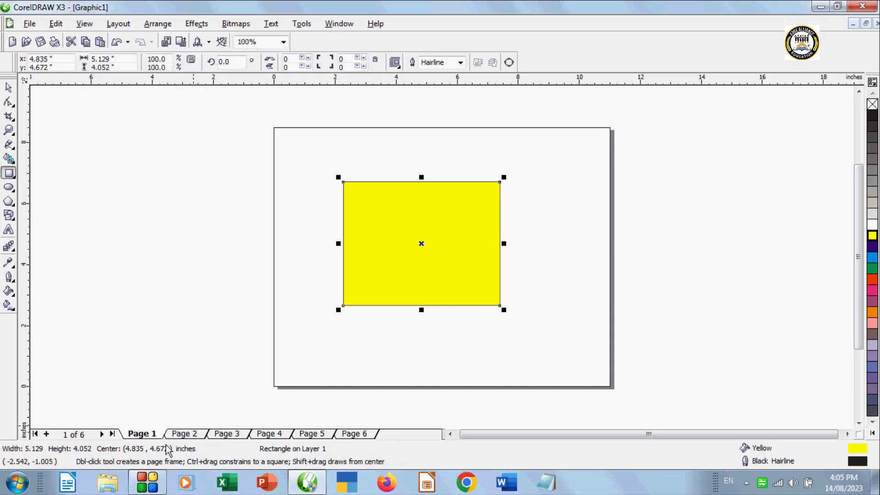
click(307, 435)
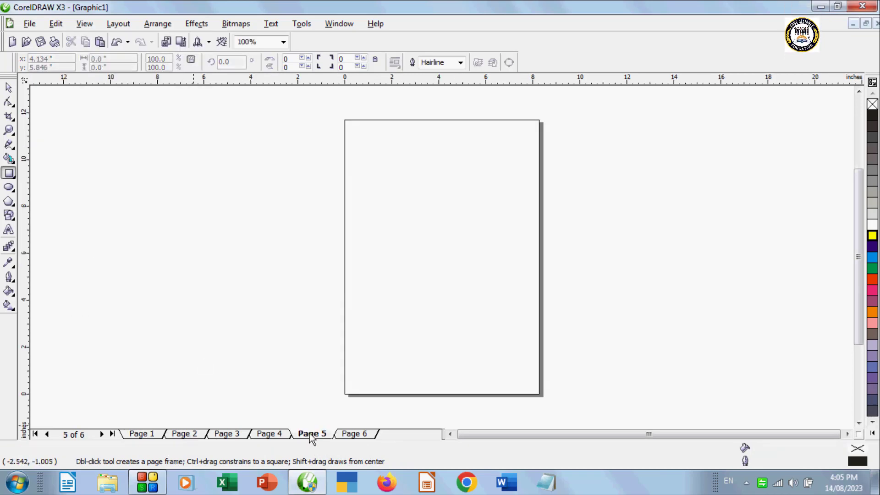
right_click(310, 436)
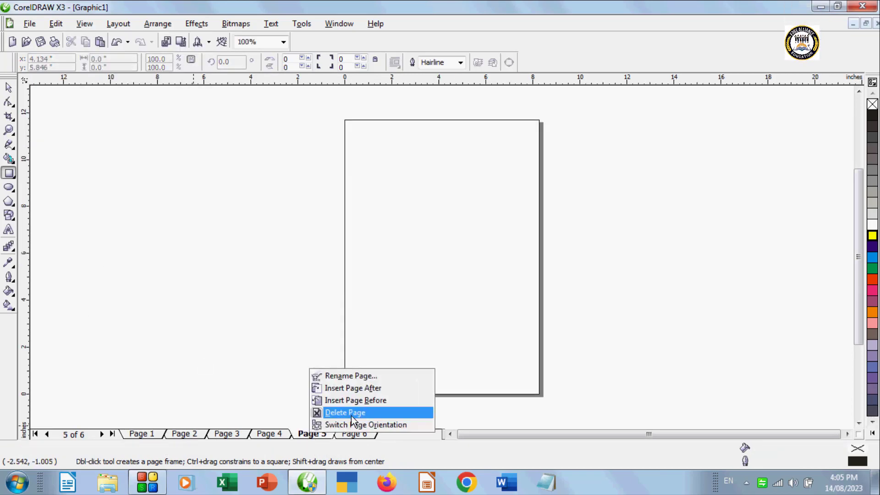
click(309, 436)
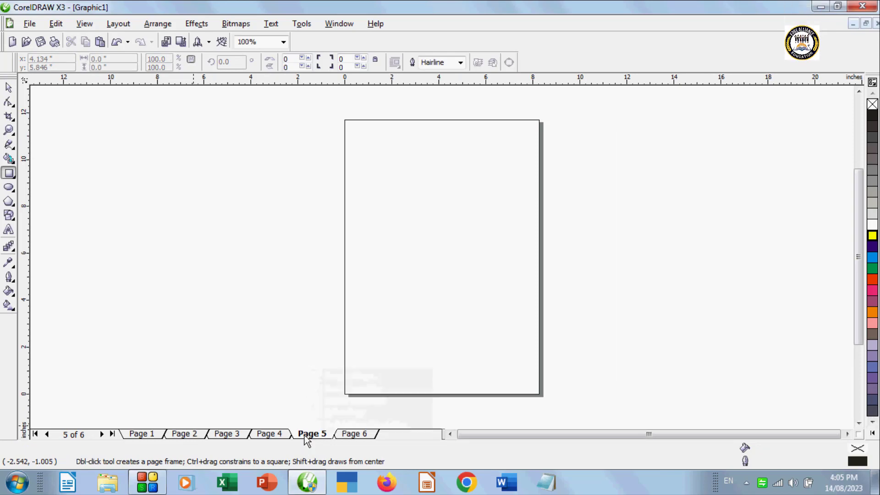
right_click(314, 436)
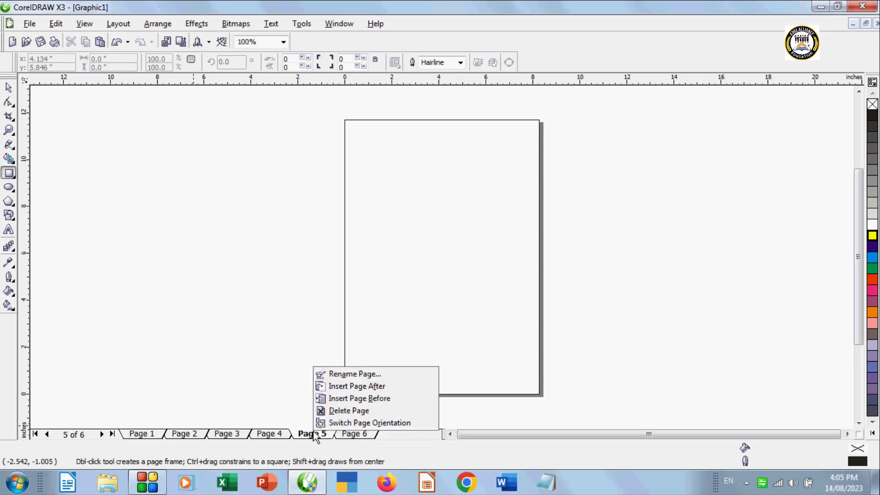
click(291, 379)
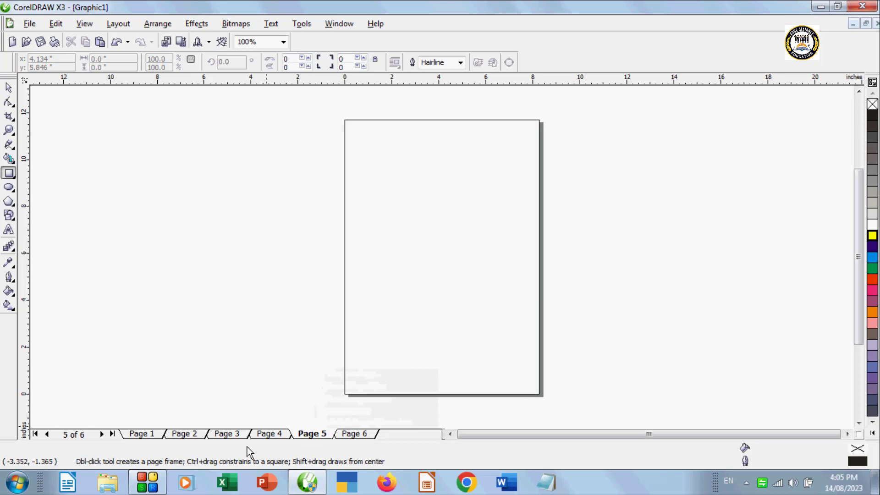
Delete Pages 2 through 5 inclusive from the document and return to Page 1.
click(142, 434)
click(51, 26)
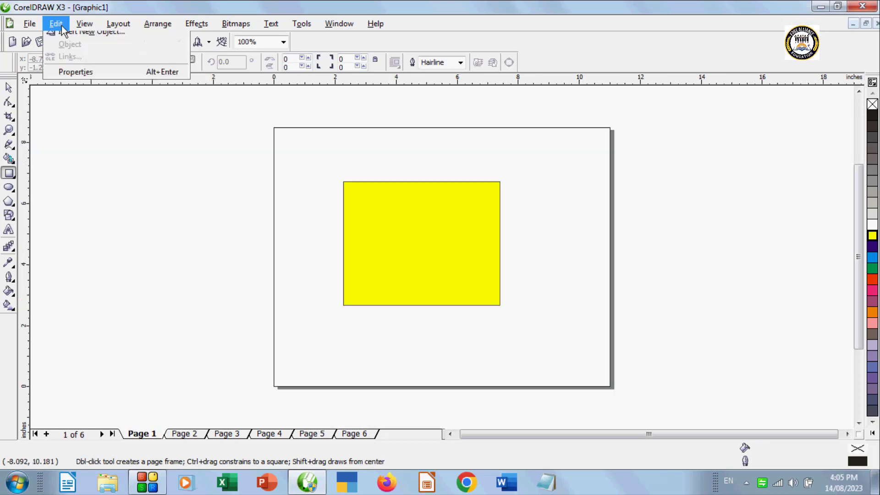
mouse_move(120, 30)
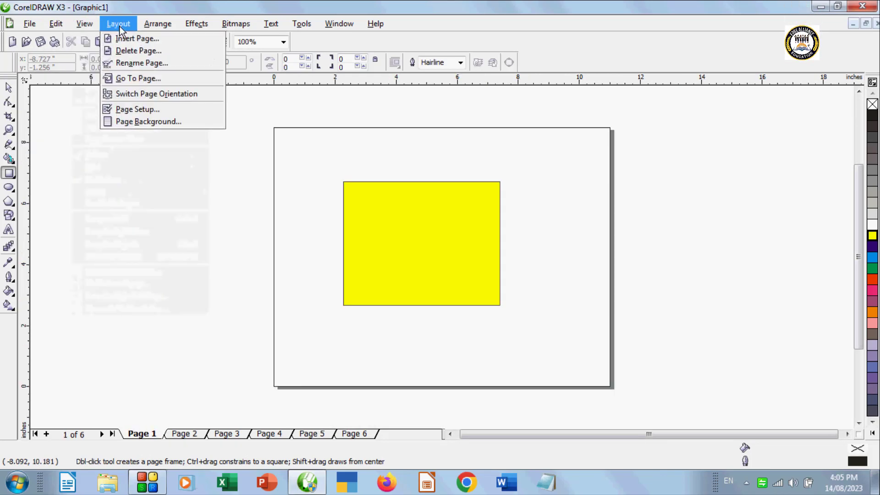
click(133, 53)
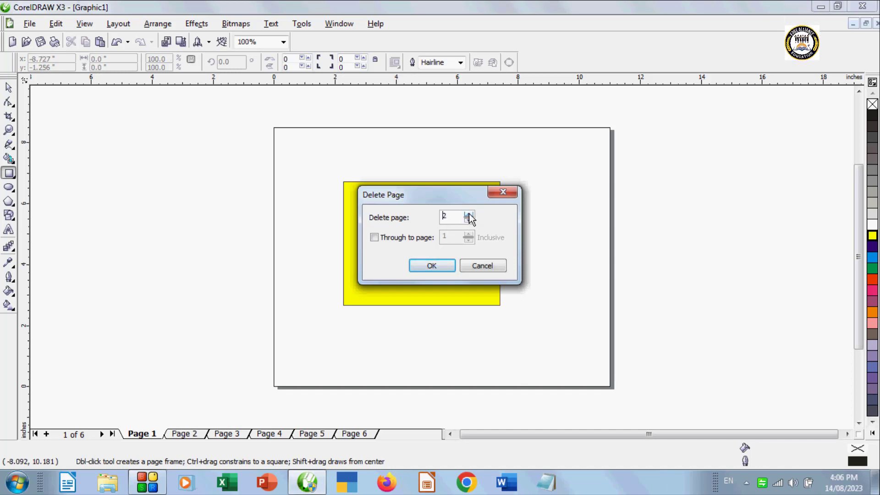
click(384, 238)
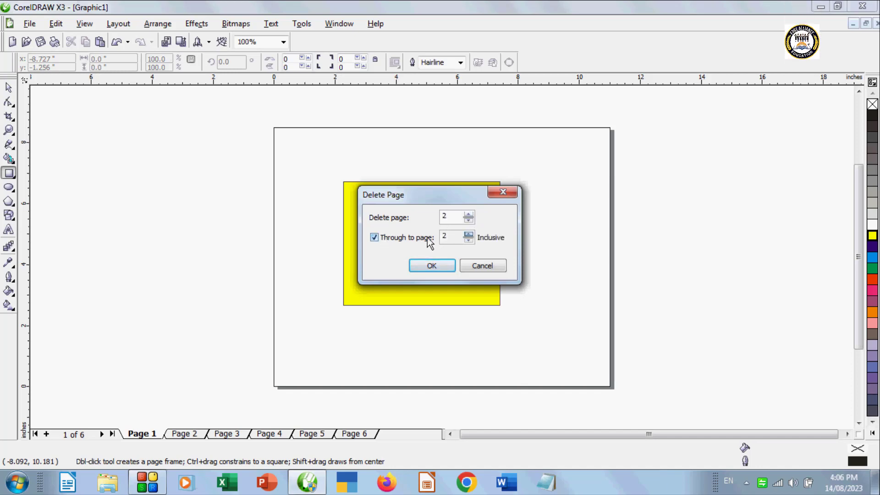
triple_click(469, 235)
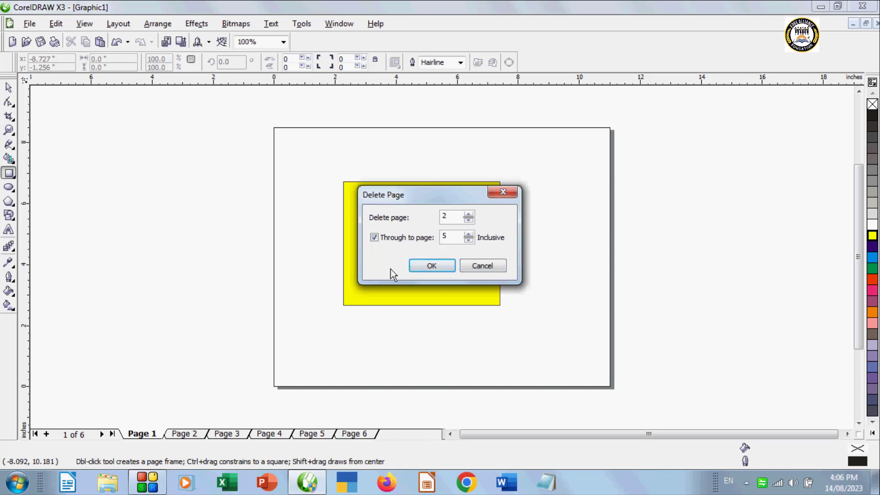
click(432, 266)
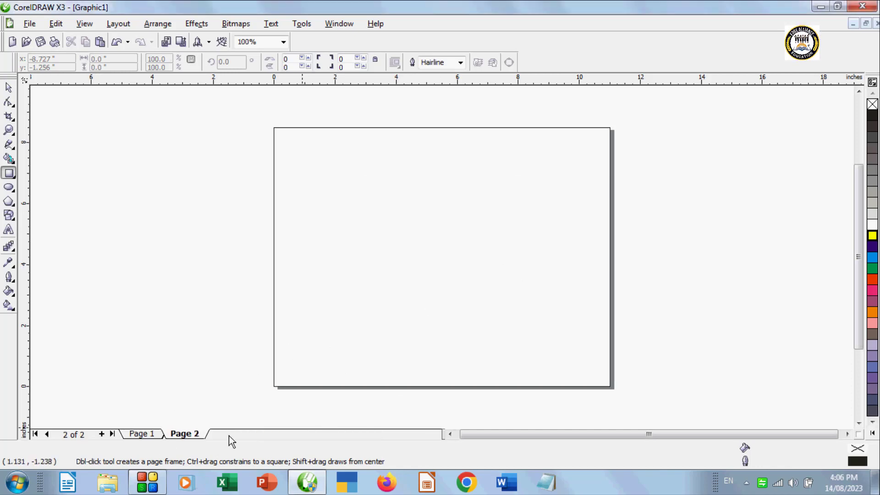
click(154, 436)
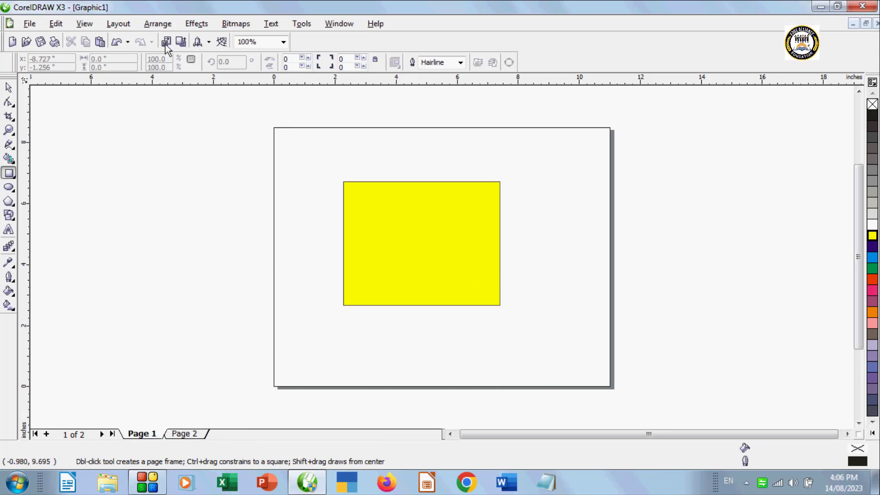
Add one more page after Page 2.
click(110, 26)
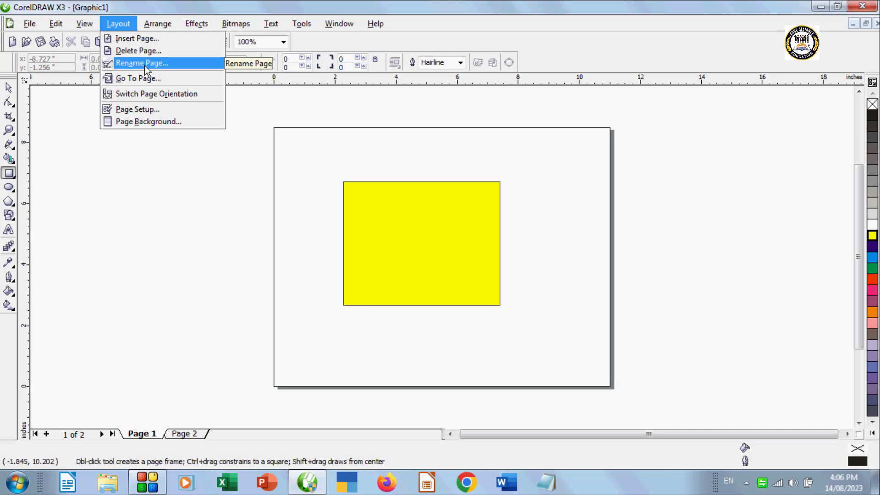
click(162, 161)
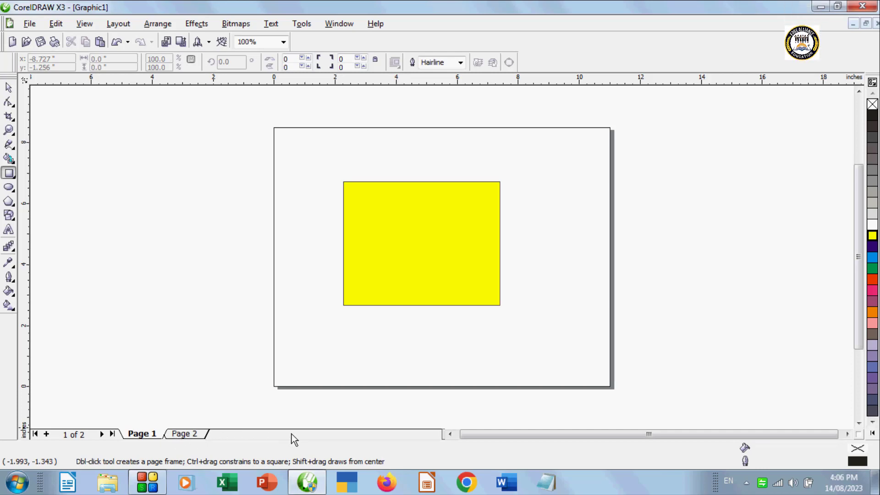
click(184, 434)
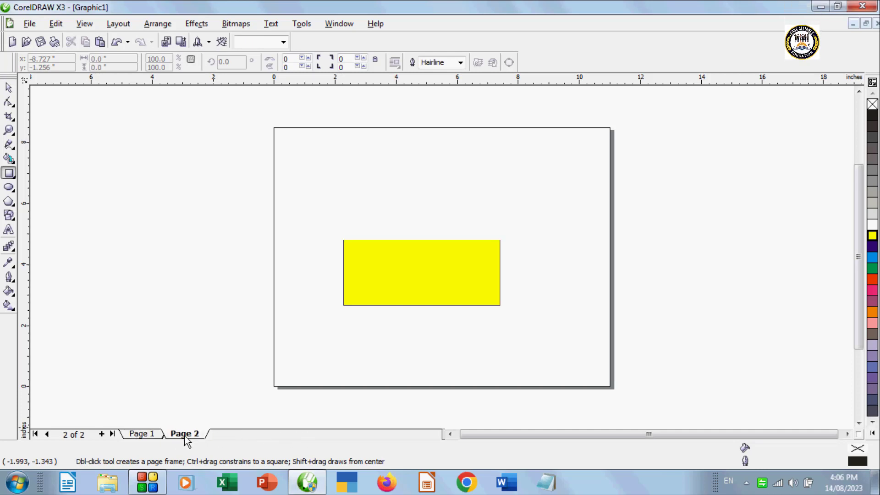
click(96, 435)
click(420, 254)
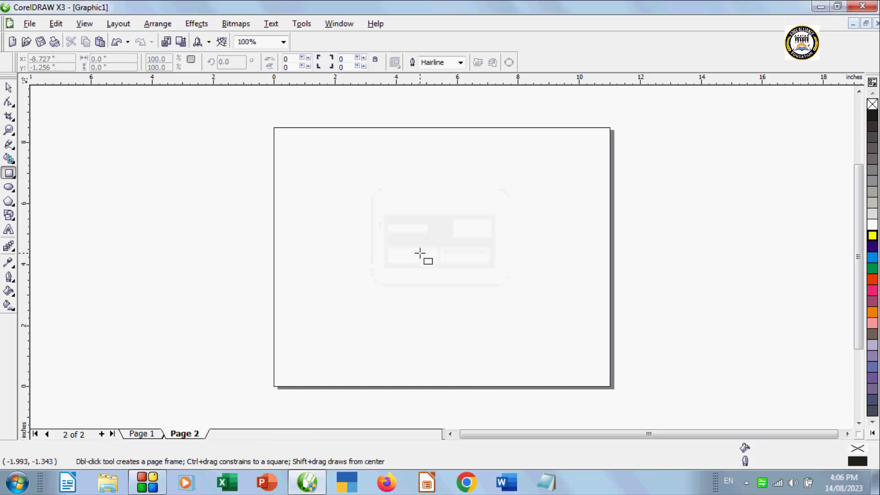
click(101, 434)
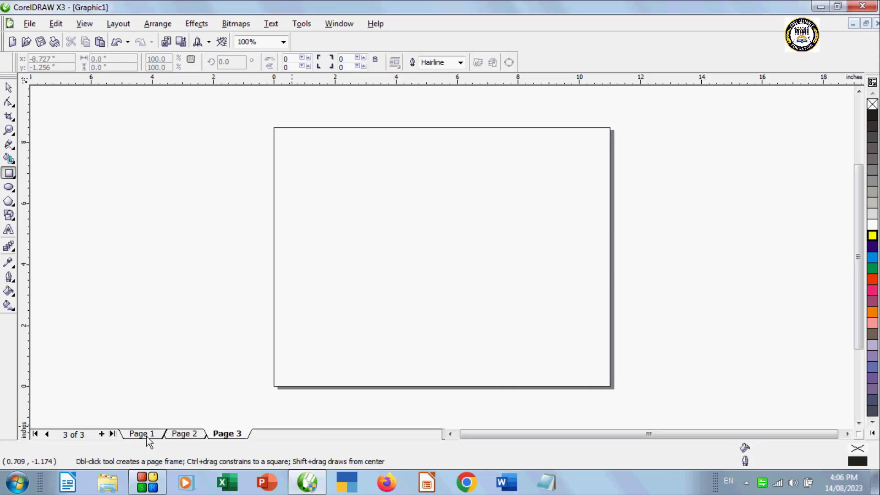
Rename Page 1, which holds the yellow rectangle, as "Cover Page".
click(151, 436)
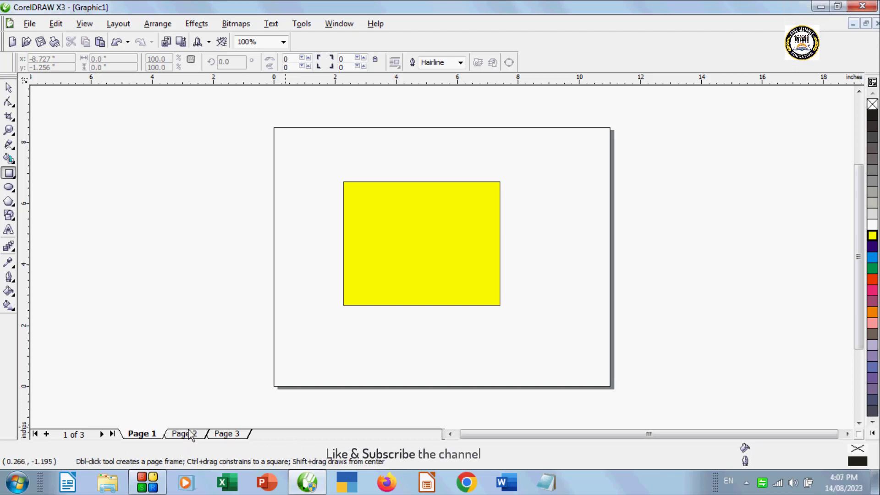
click(86, 25)
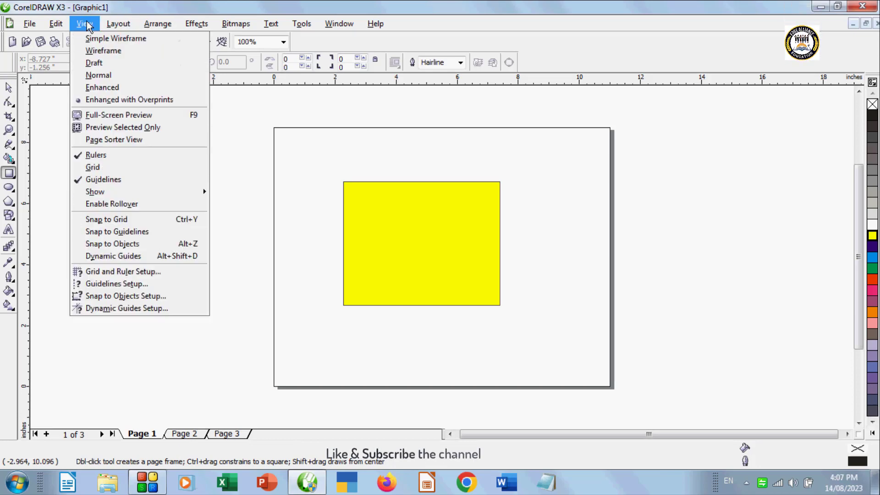
mouse_move(121, 25)
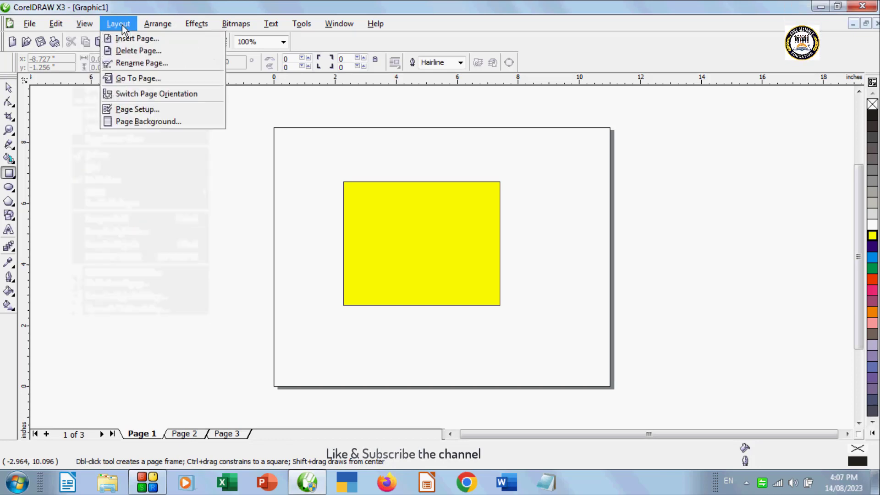
click(126, 62)
drag(440, 198, 598, 213)
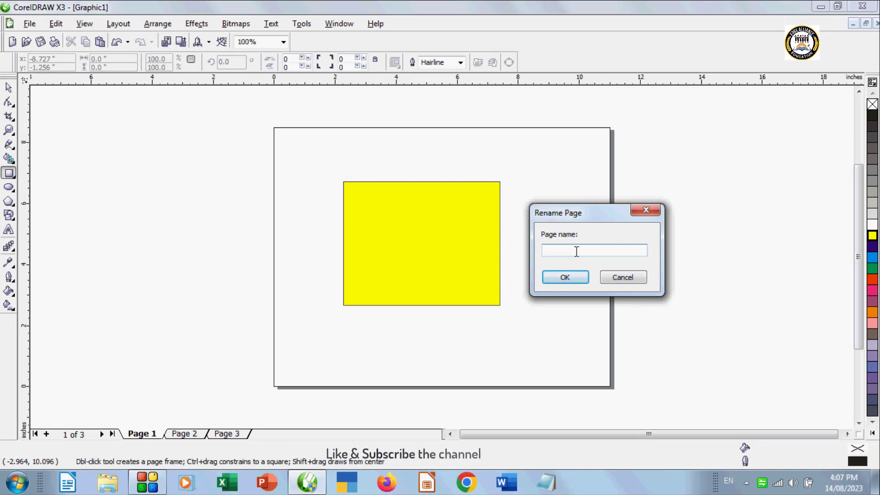
text(Cover Page)
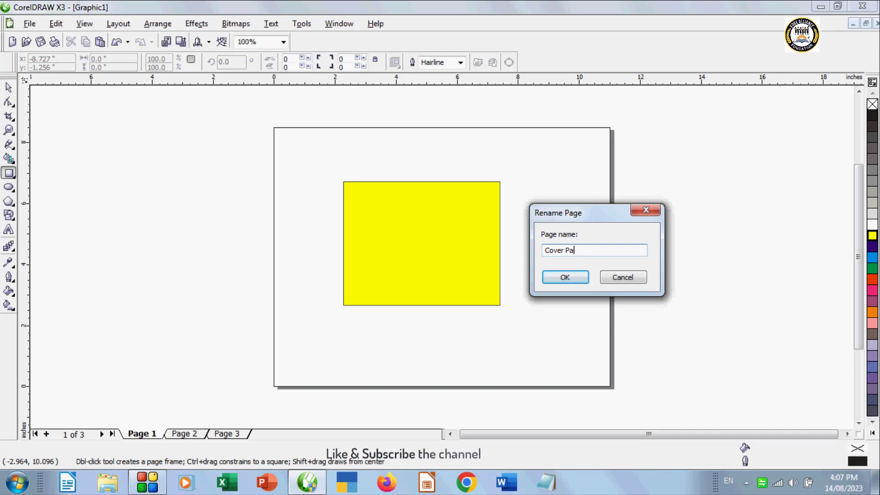
click(564, 277)
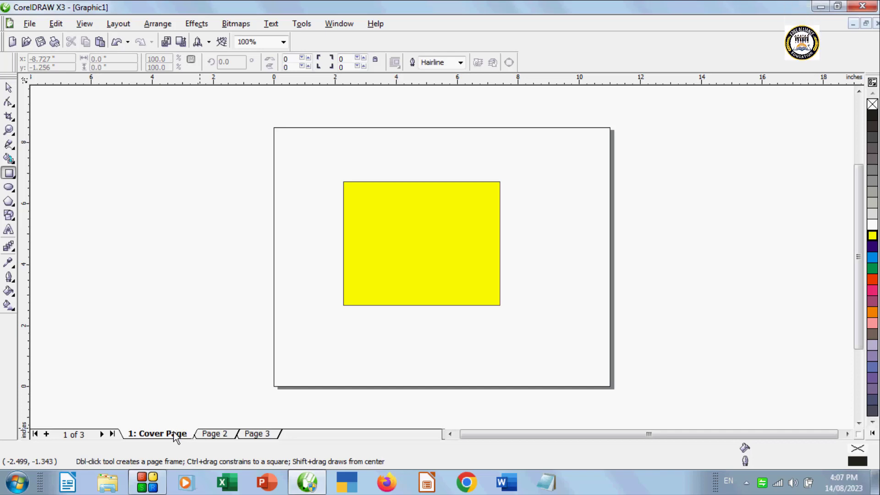
Rename Page 2 as "content".
click(210, 435)
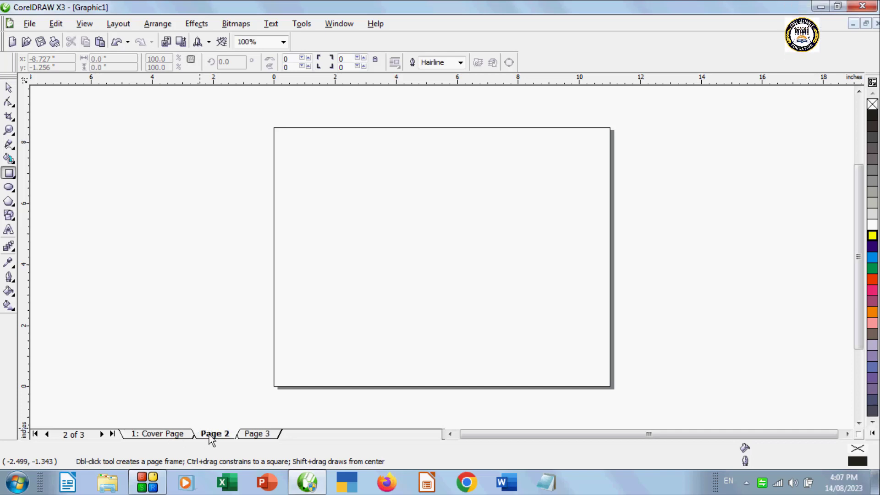
click(118, 24)
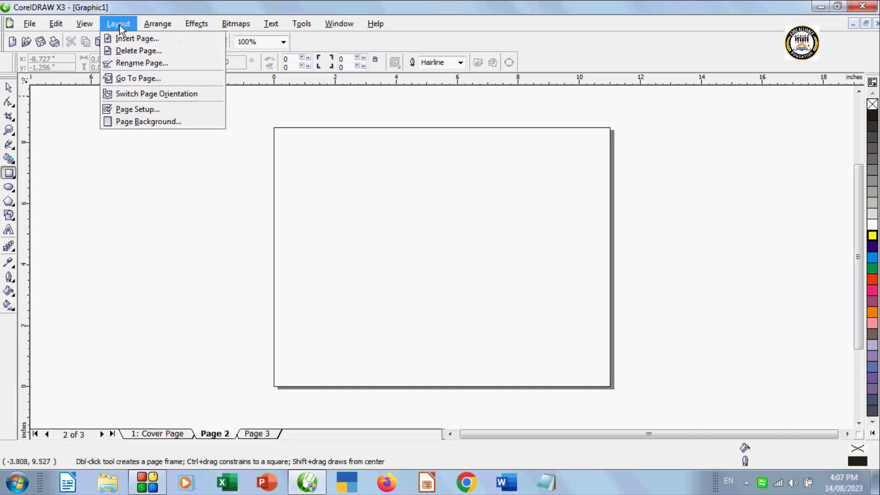
click(122, 61)
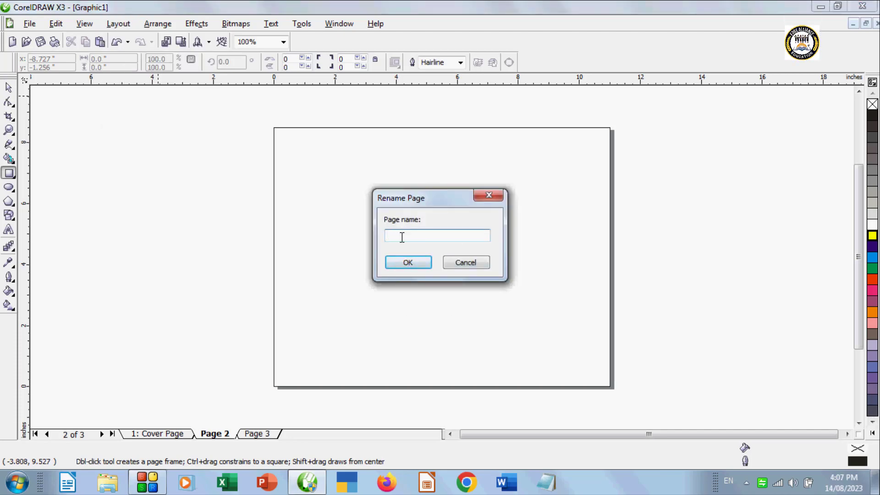
text(content)
click(399, 261)
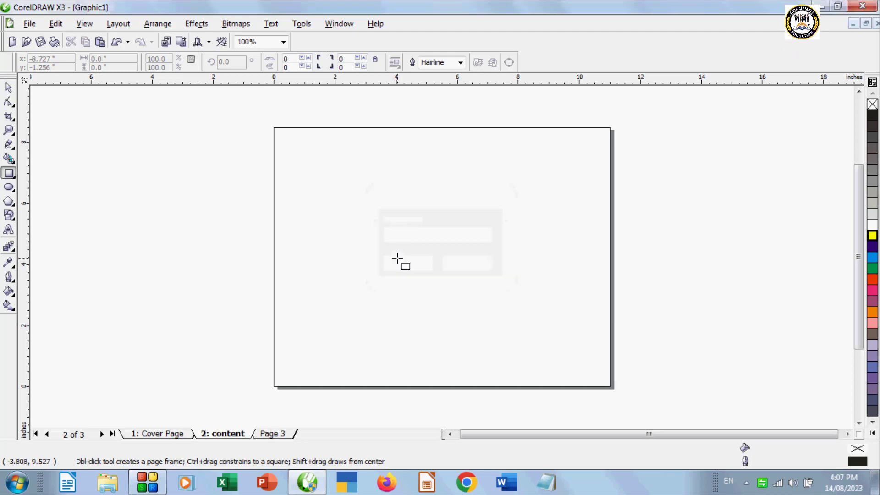
click(159, 435)
click(132, 24)
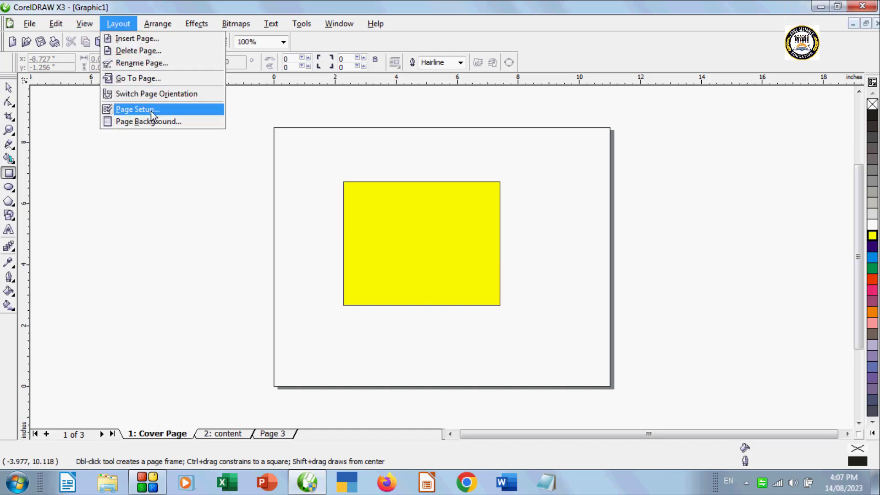
click(171, 256)
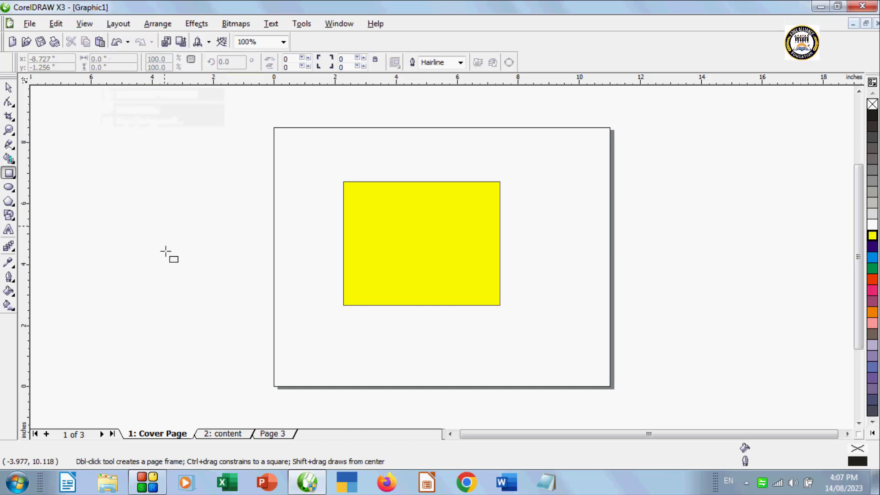
Draw a red-filled rectangle about 5.53 by 3.53 inches on the content page and go to Page 3.
click(224, 433)
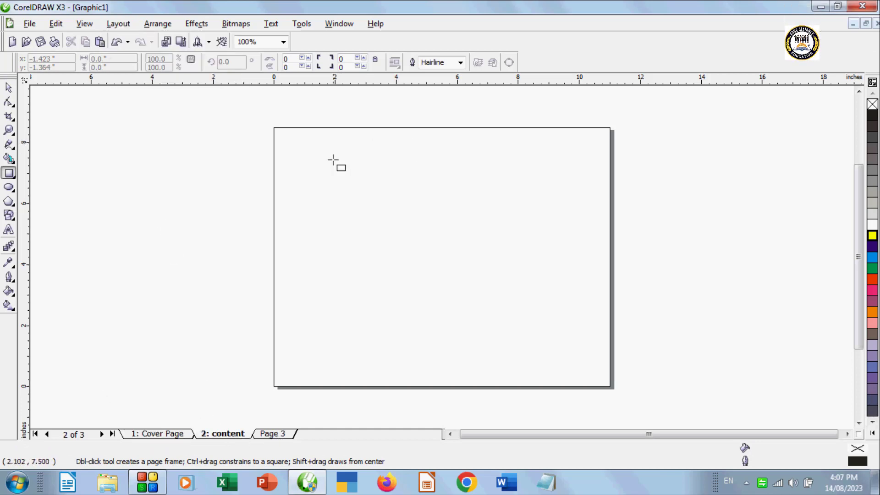
drag(334, 160, 502, 267)
click(872, 279)
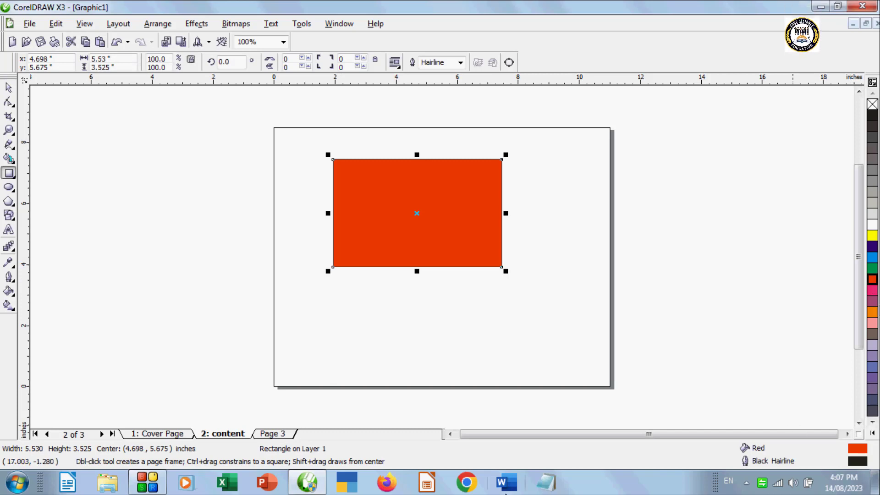
click(273, 434)
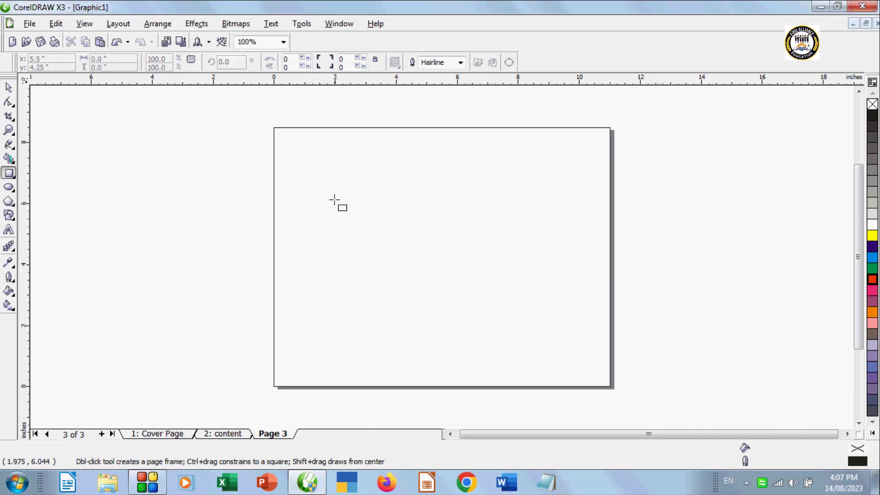
Draw a five-sided polygon about 4.98 by 4.32 inches on Page 3 and fill it purple.
click(8, 201)
drag(370, 180, 527, 323)
click(872, 301)
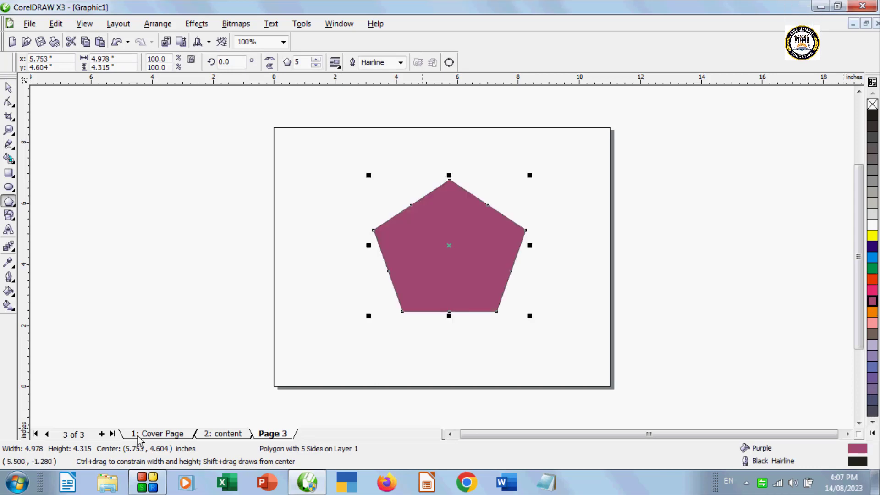
Add two more pages after Page 3 and draw a green-filled pentagon about 5.22 by 4.58 inches on Page 4.
double_click(102, 434)
click(271, 434)
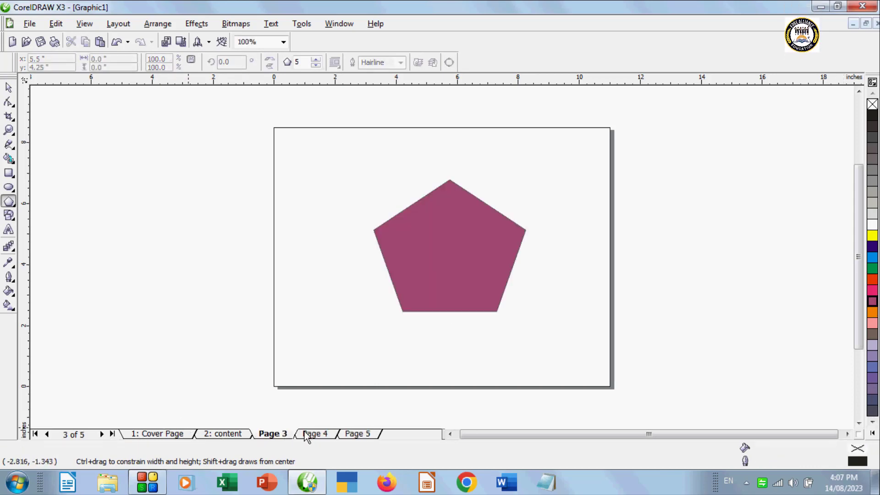
click(315, 434)
drag(323, 188, 493, 337)
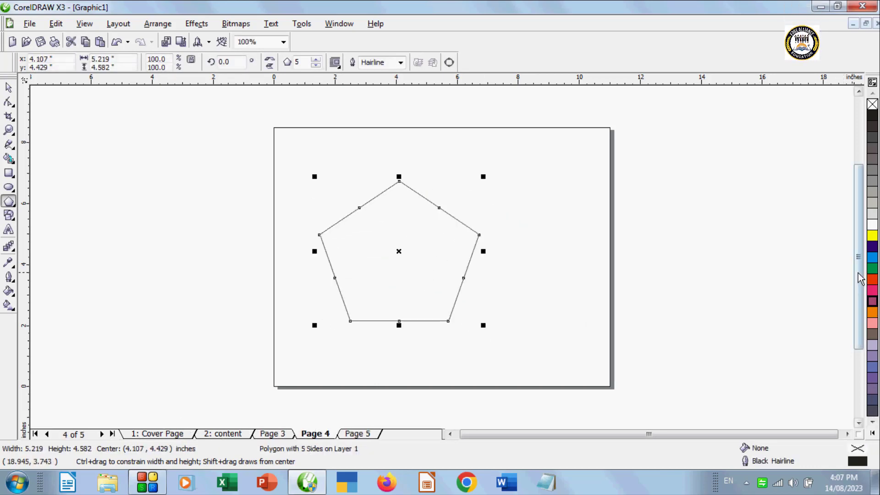
click(872, 268)
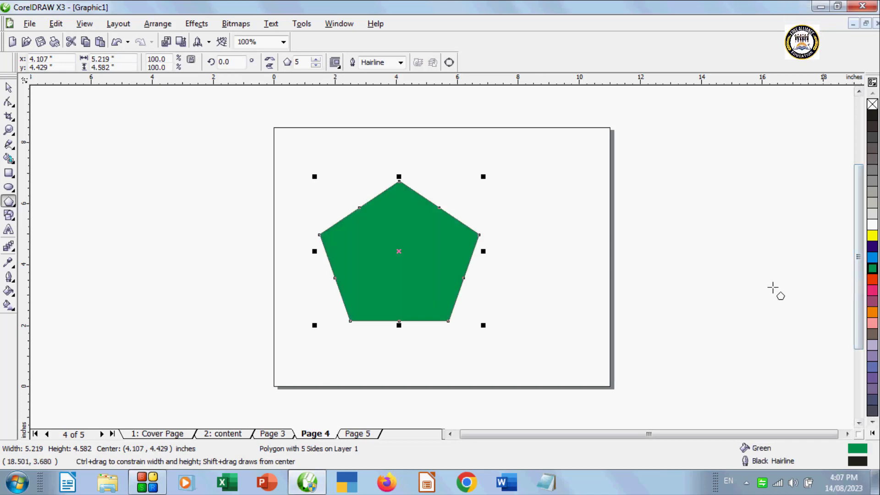
Draw a violet-filled pentagon about 4.84 by 3.74 inches on Page 5.
click(366, 434)
drag(356, 203, 512, 326)
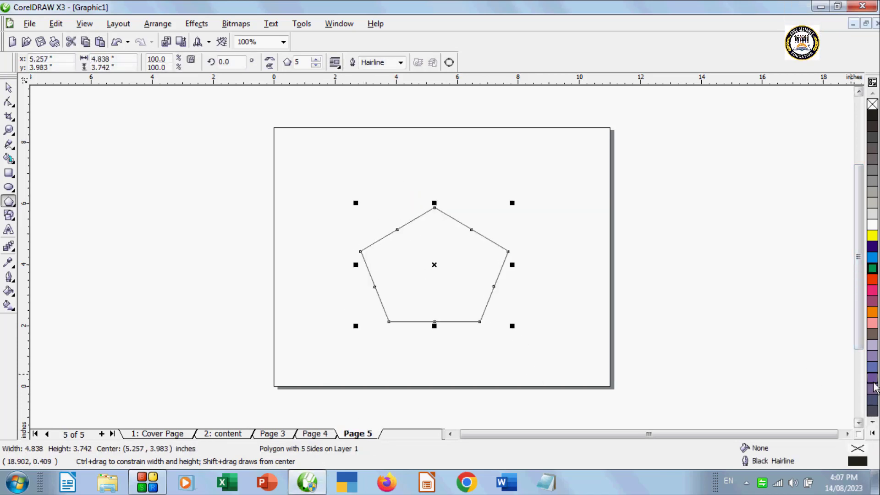
click(872, 379)
Return to the Cover Page and jump from it to page 4 with the Go To Page command.
click(139, 434)
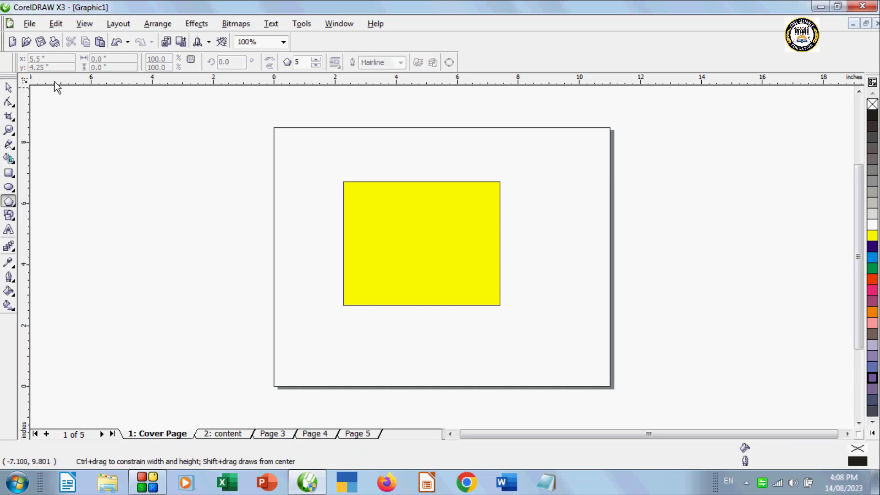
click(111, 22)
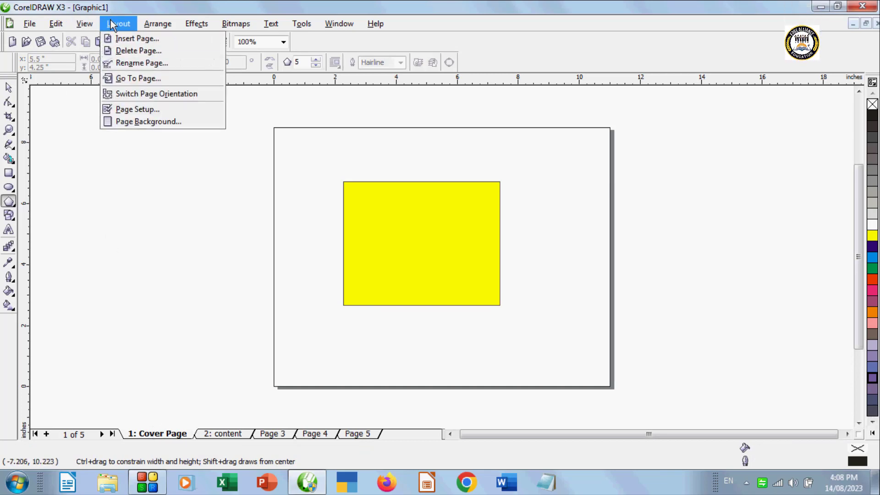
click(151, 79)
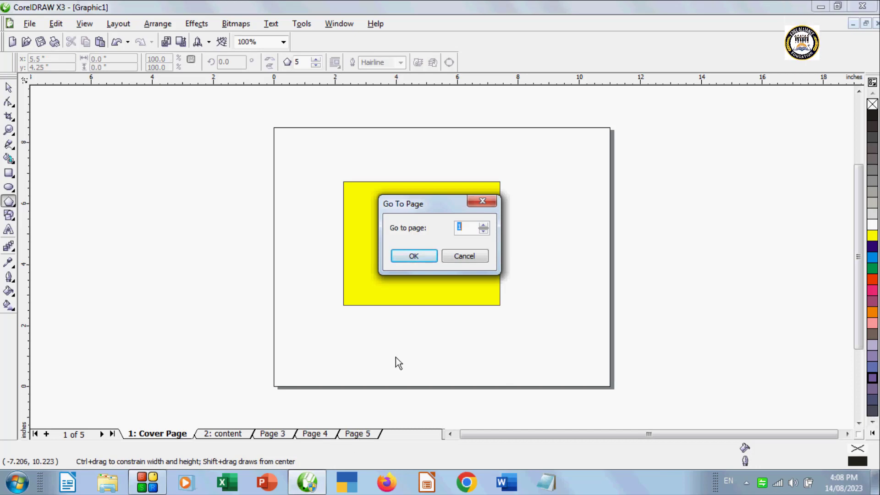
drag(438, 206, 582, 150)
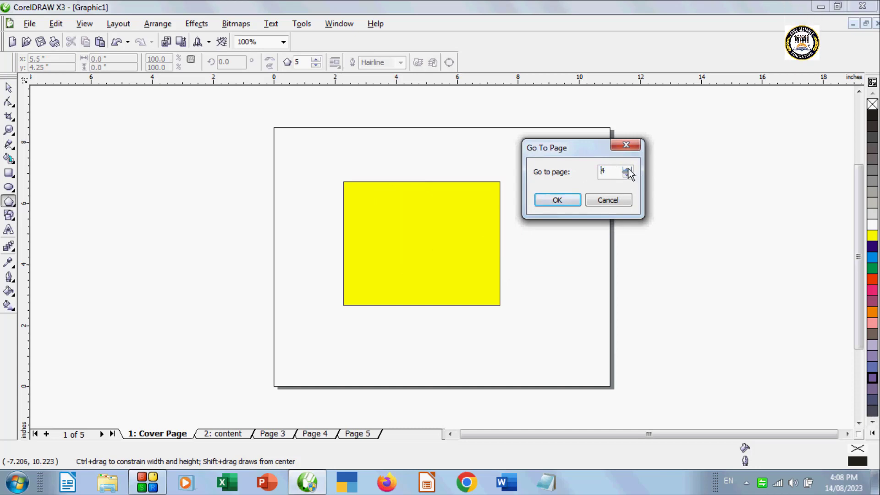
click(558, 201)
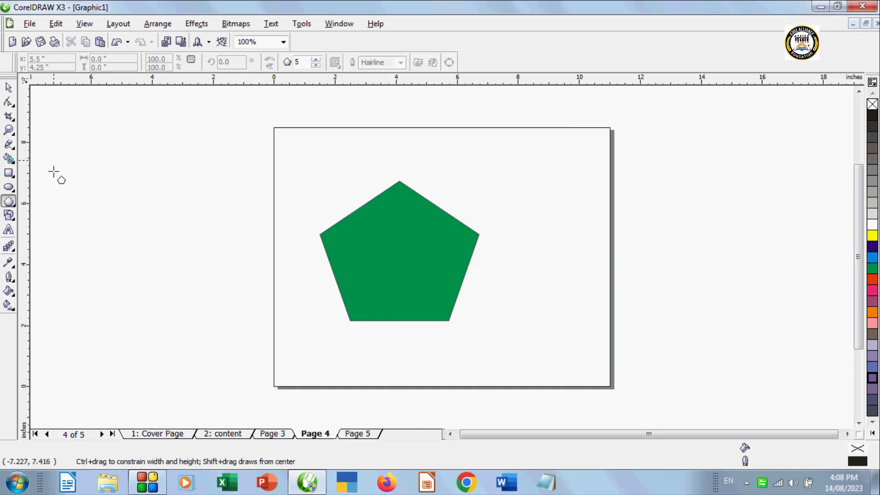
Shift the green pentagon on Page 4 about 0.17 inches to the right and deselect it.
click(114, 26)
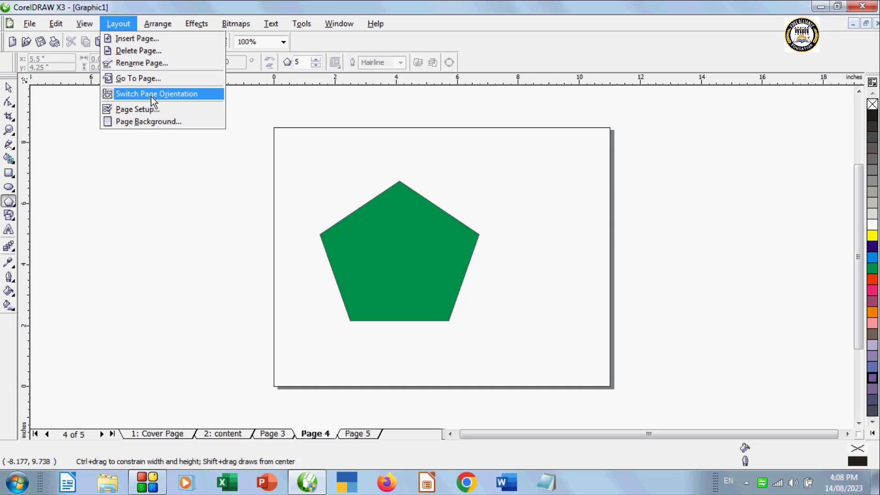
click(117, 183)
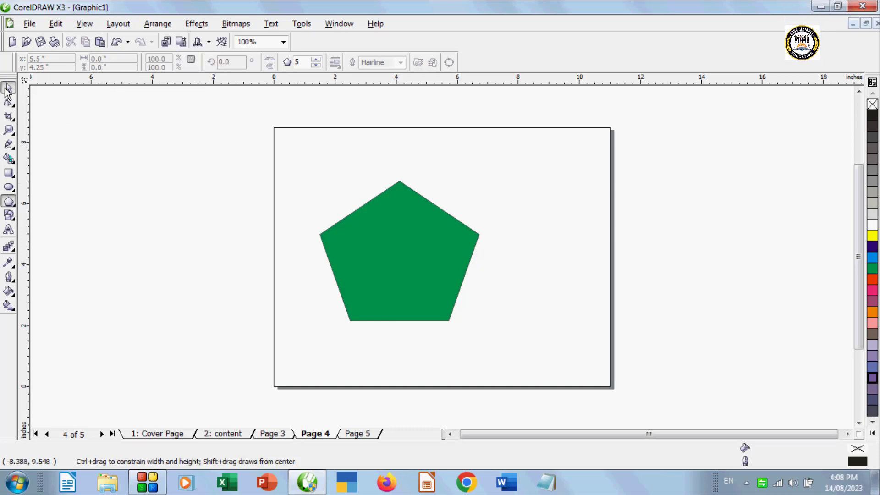
click(8, 89)
drag(355, 257, 360, 258)
click(225, 133)
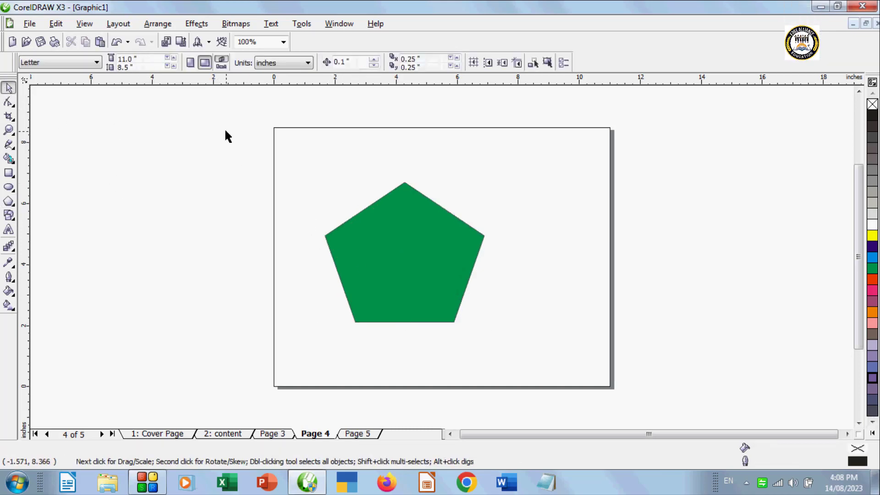
Change the page to portrait and back to landscape, and repeat the same toggle with the Switch Page Orientation command.
click(190, 63)
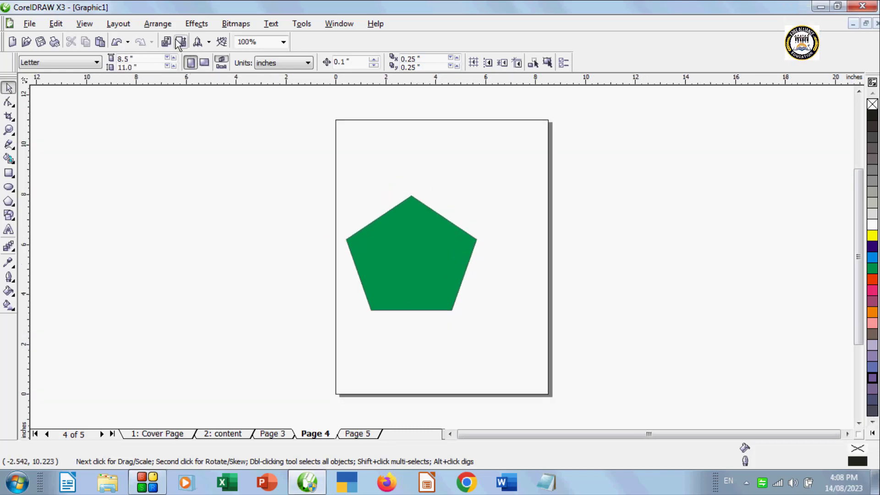
click(205, 63)
click(118, 25)
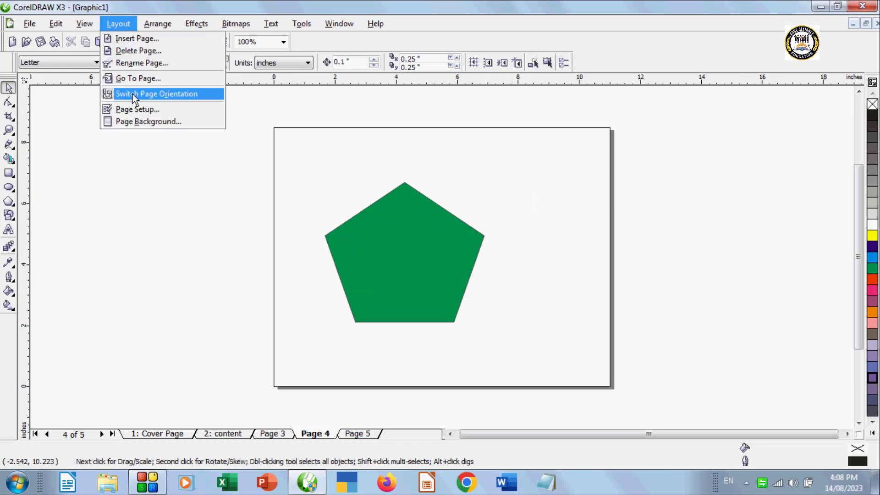
click(133, 94)
click(130, 27)
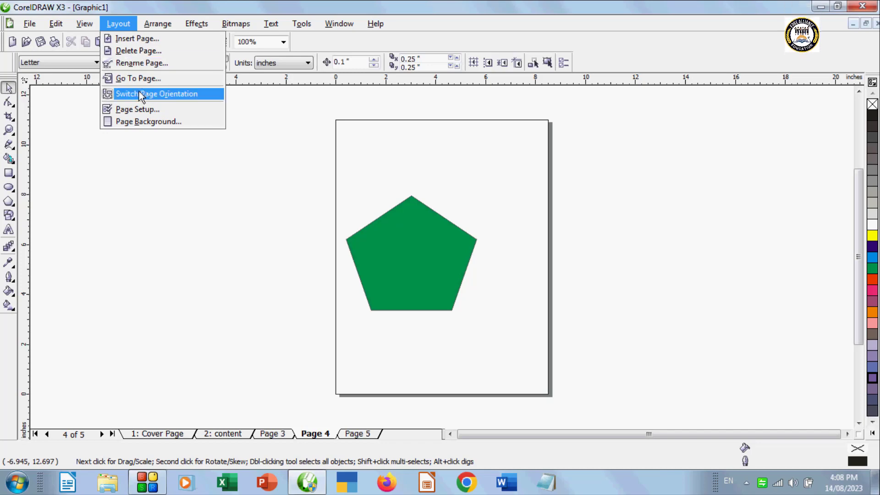
click(147, 96)
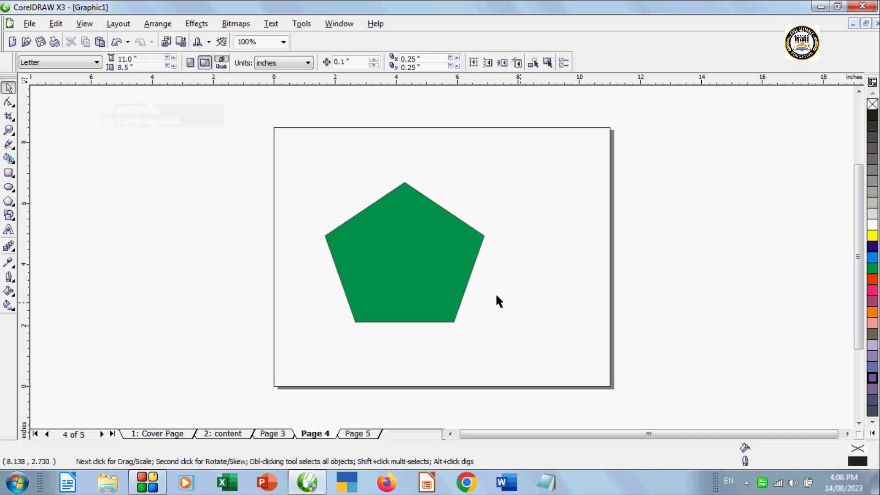
Go to the Cover Page and look at the paper size options in Page Setup without changing them.
click(422, 285)
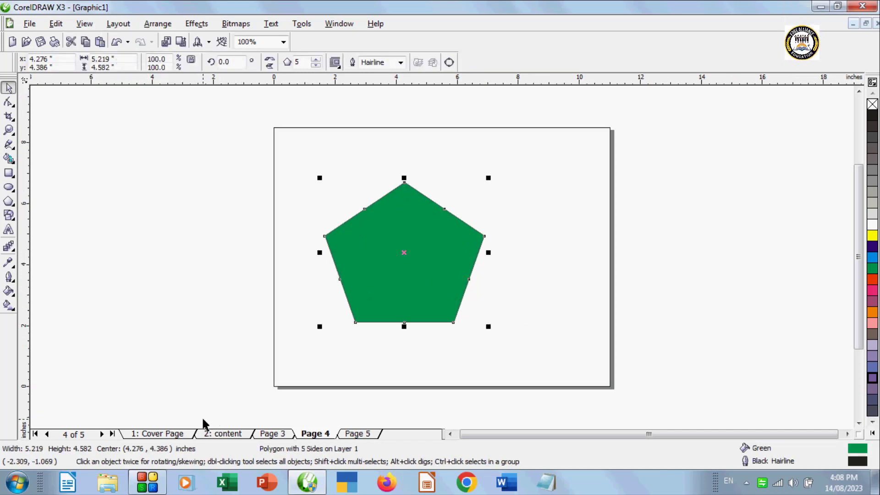
click(157, 434)
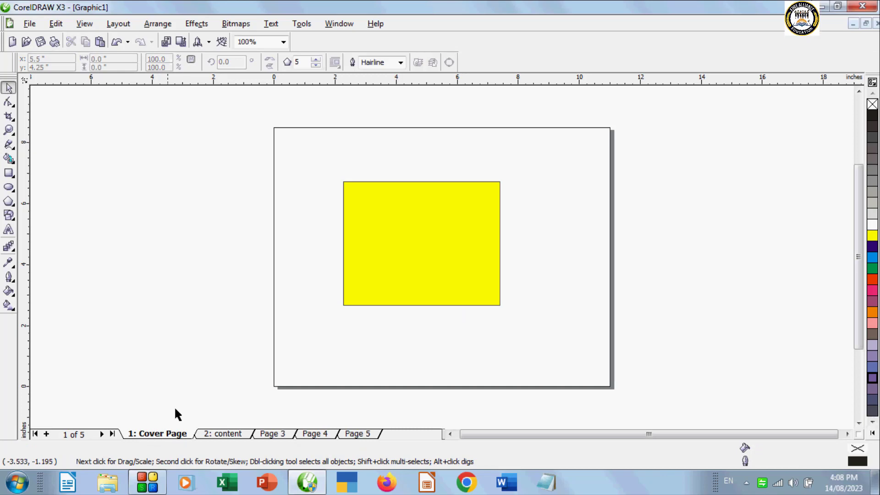
click(123, 23)
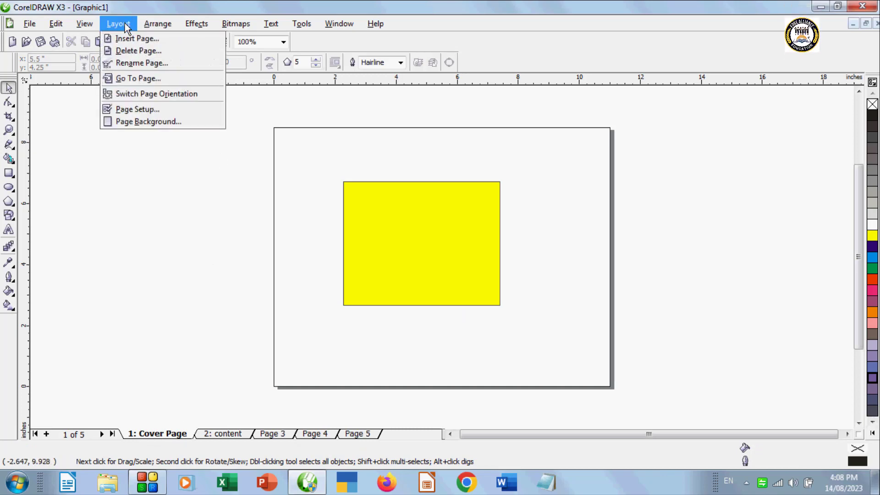
click(139, 110)
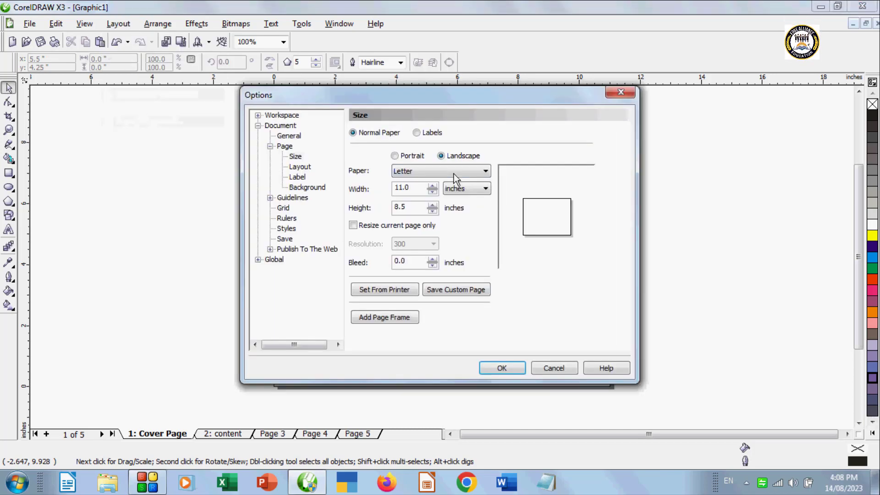
click(561, 364)
click(426, 262)
click(246, 274)
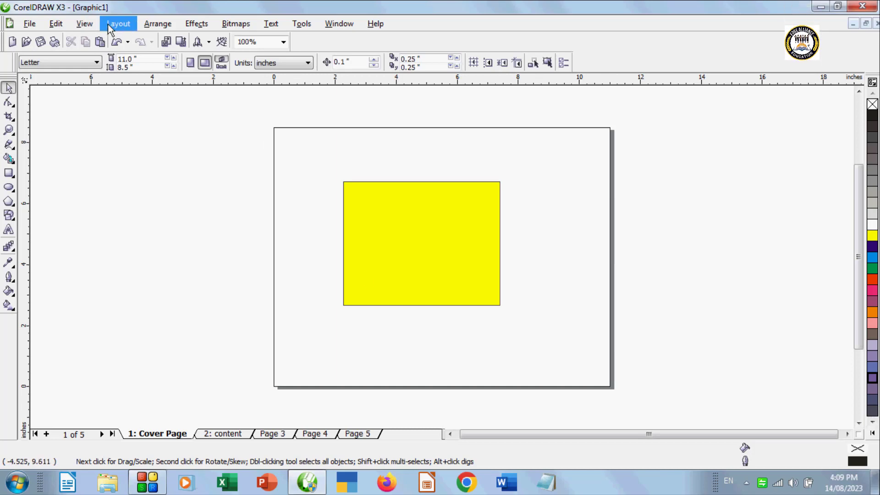
Apply the Ace Laser AC40200 - Audio label format to the document, check it on the content page, and undo it.
click(90, 27)
mouse_move(124, 25)
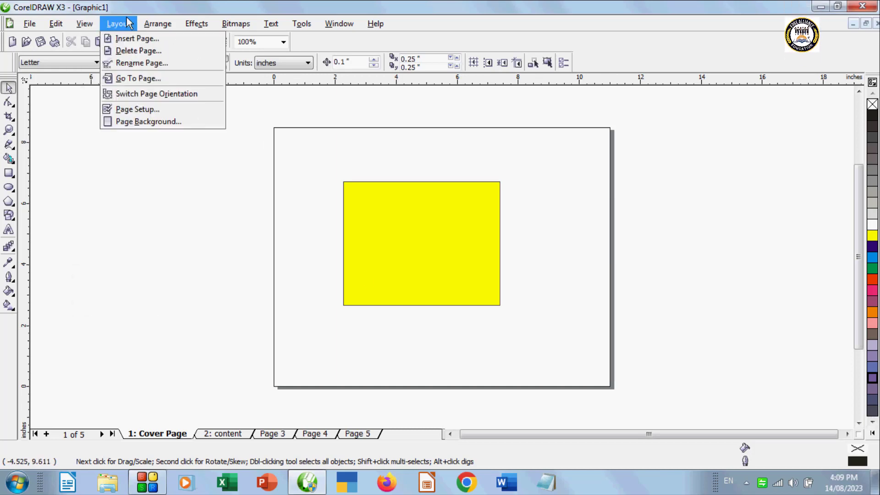
click(137, 108)
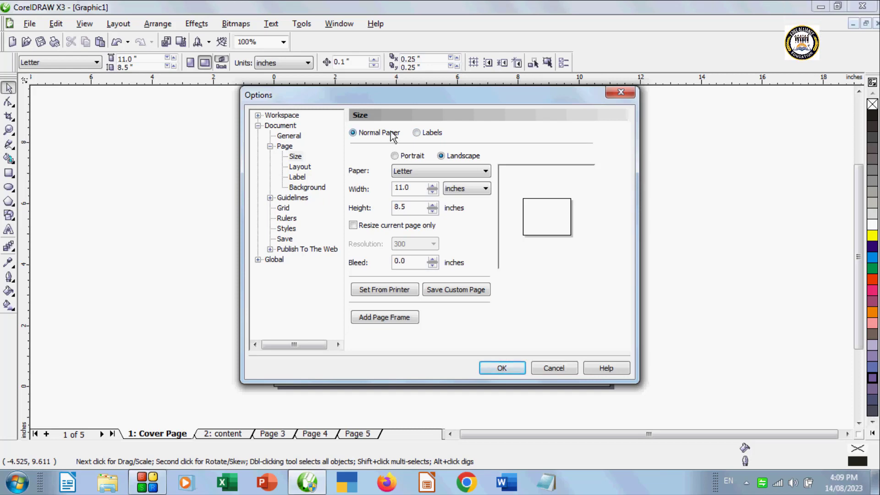
click(424, 133)
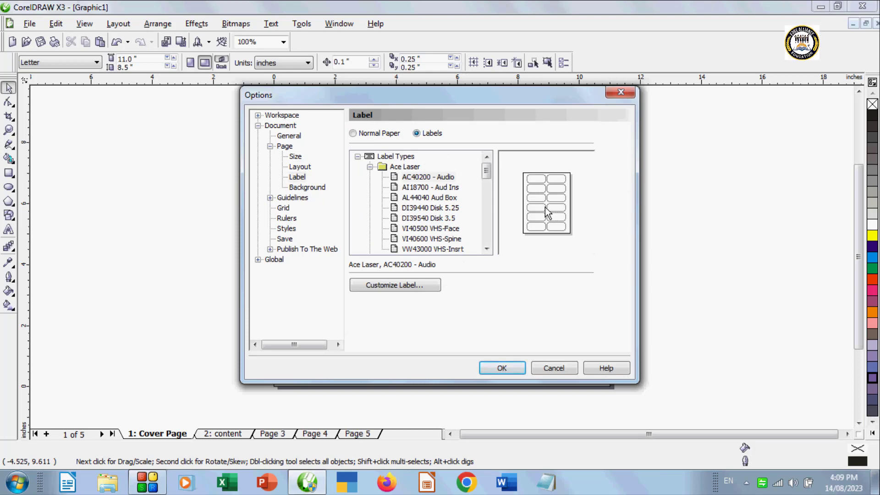
click(502, 368)
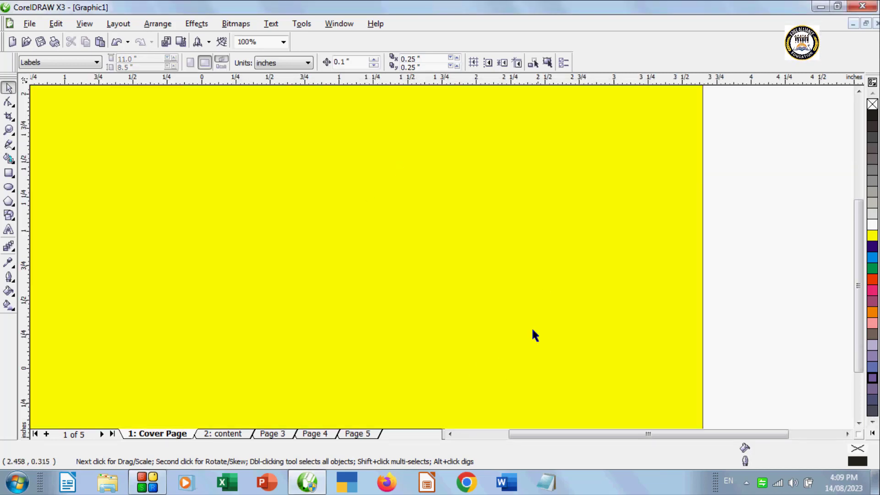
click(232, 434)
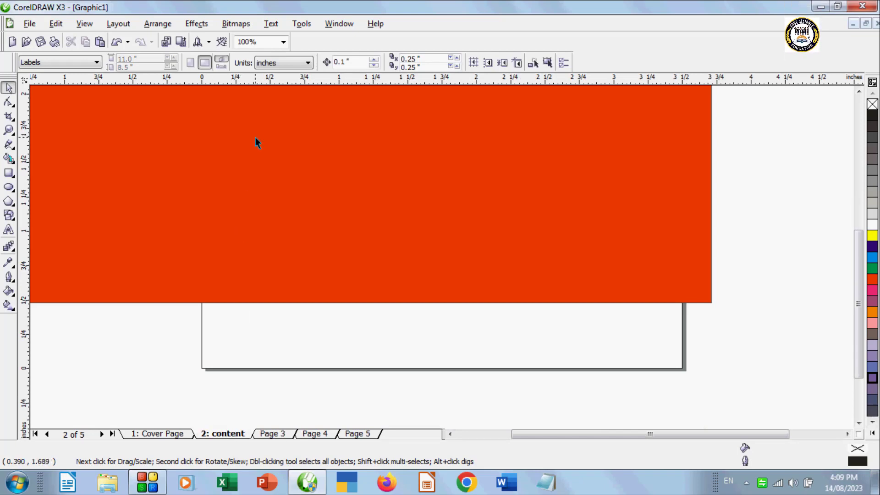
key(ctrl+z)
Preview portrait and landscape in Page Setup and set the paper to A5 landscape, 210 by 148 mm.
click(118, 23)
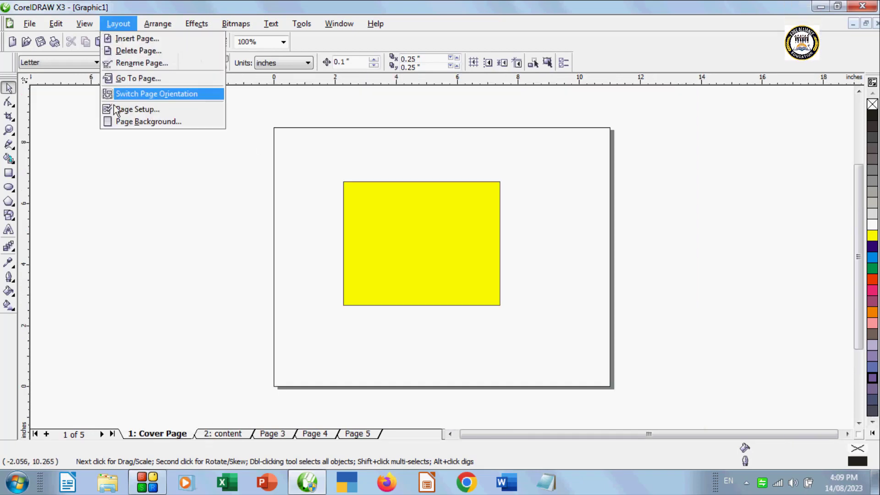
click(126, 109)
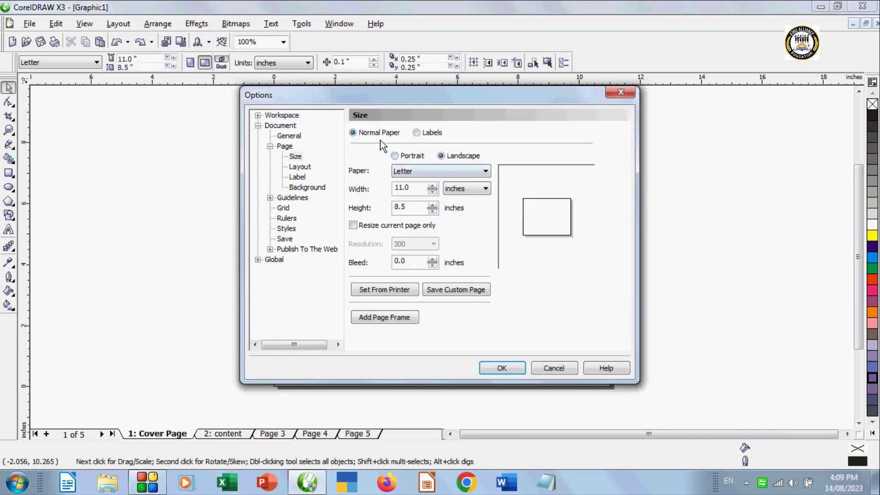
click(407, 157)
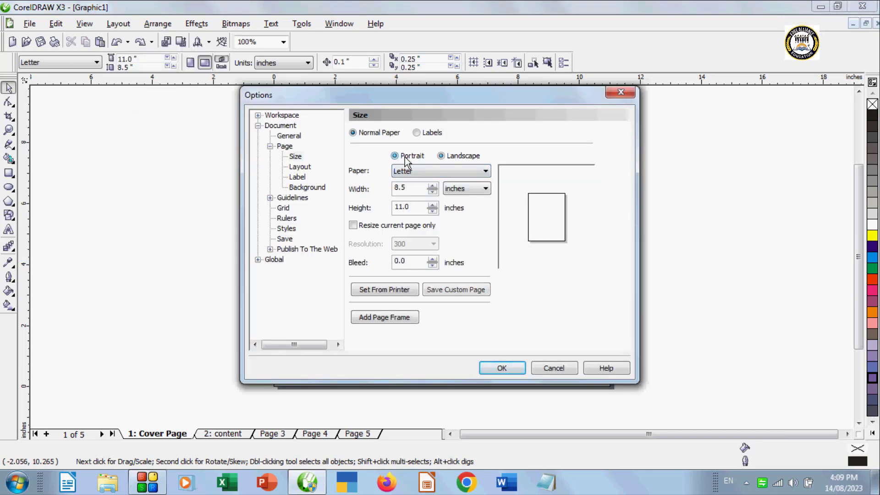
click(447, 156)
click(414, 156)
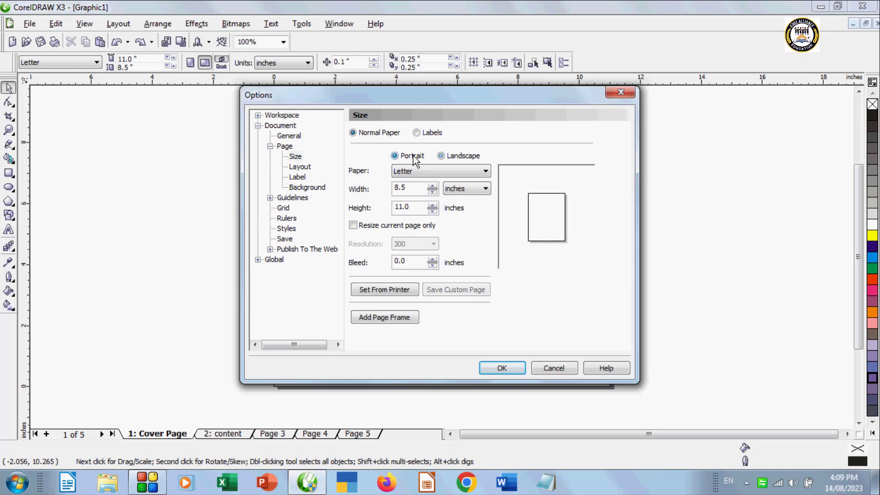
click(458, 156)
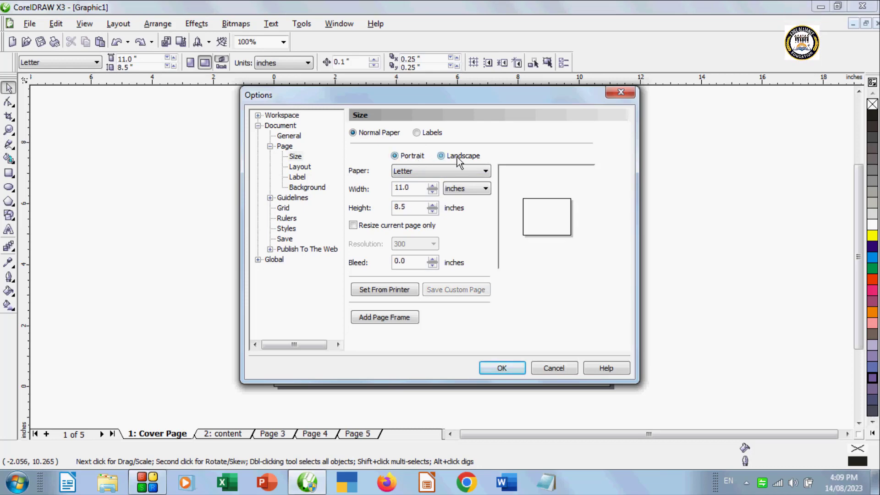
click(418, 172)
click(403, 292)
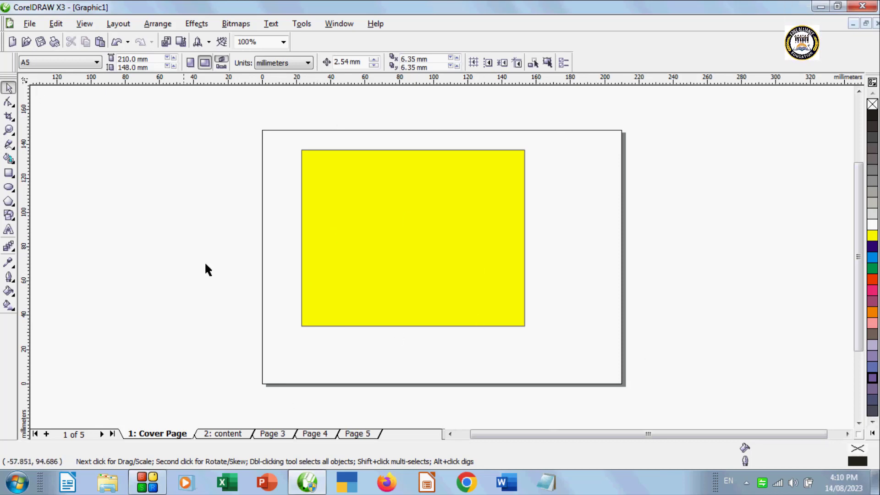
Select the yellow rectangle on the Cover Page.
click(122, 23)
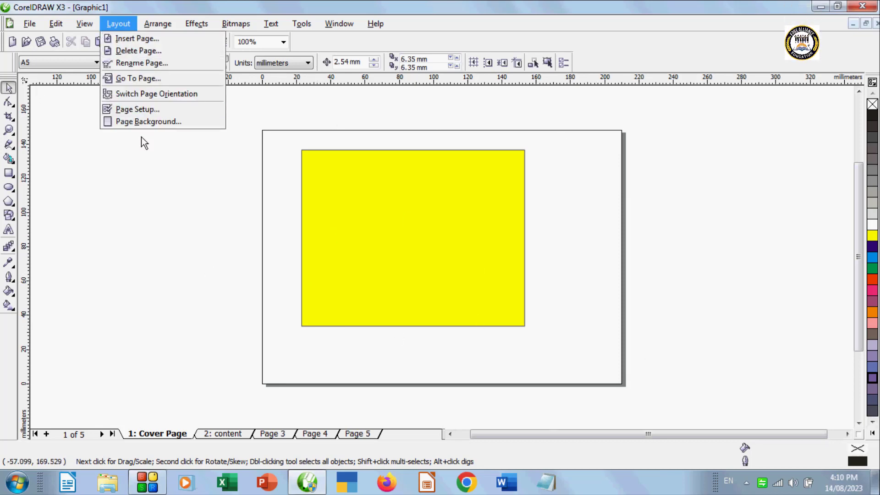
click(455, 299)
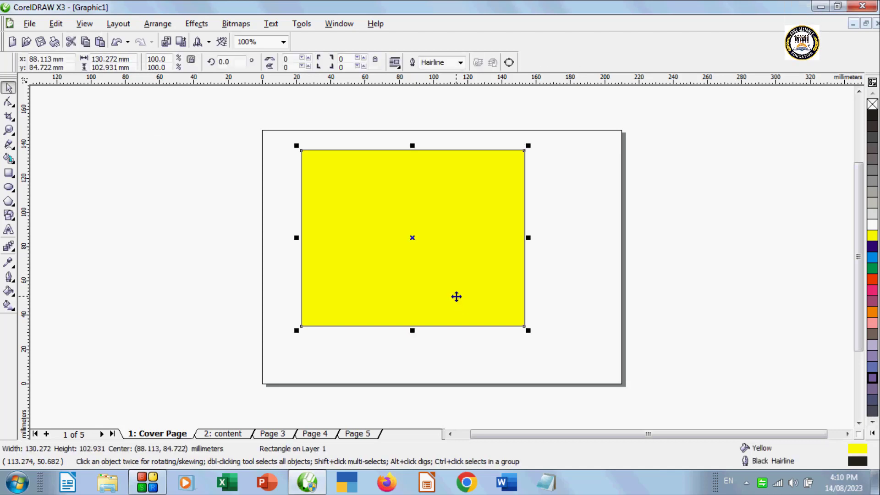
Delete the yellow rectangle from the Cover Page.
key(Delete)
click(126, 26)
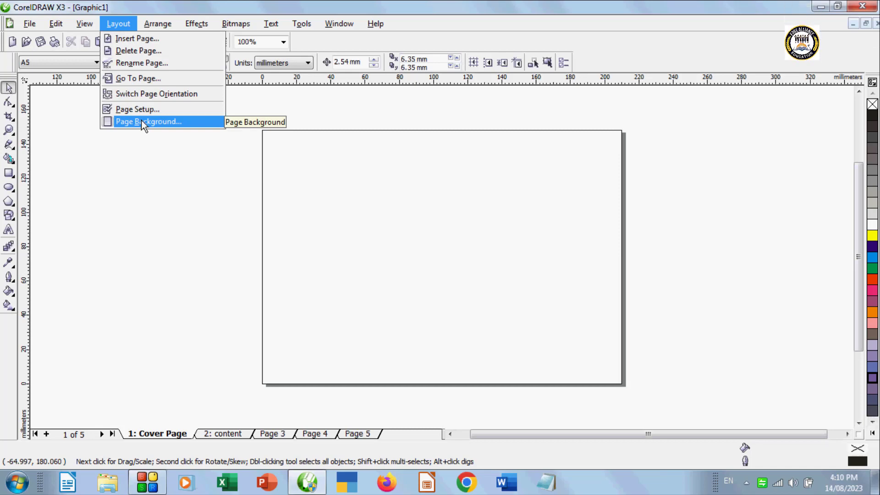
click(172, 277)
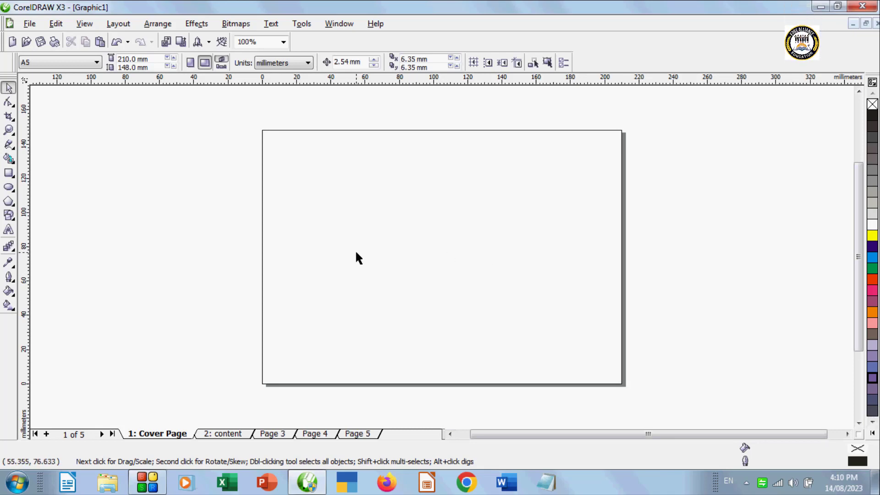
Give the page a solid background colour, trying pink first and applying light orange.
click(172, 26)
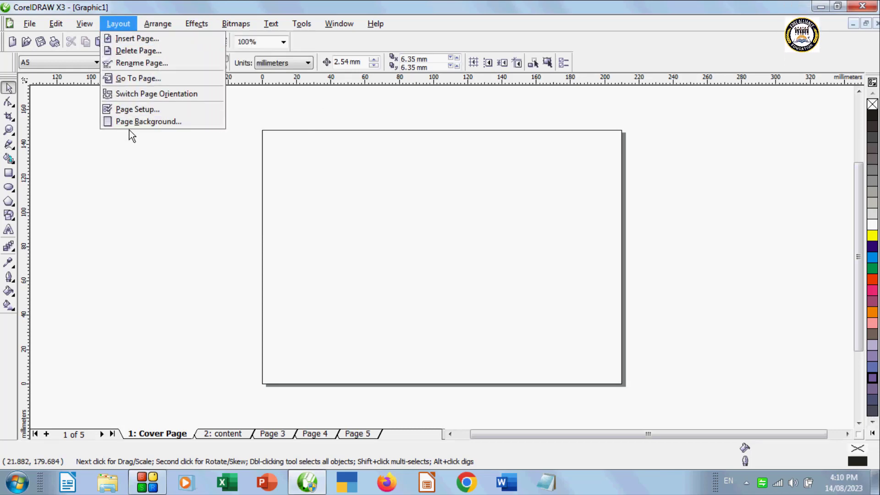
key(Escape)
drag(430, 103, 172, 57)
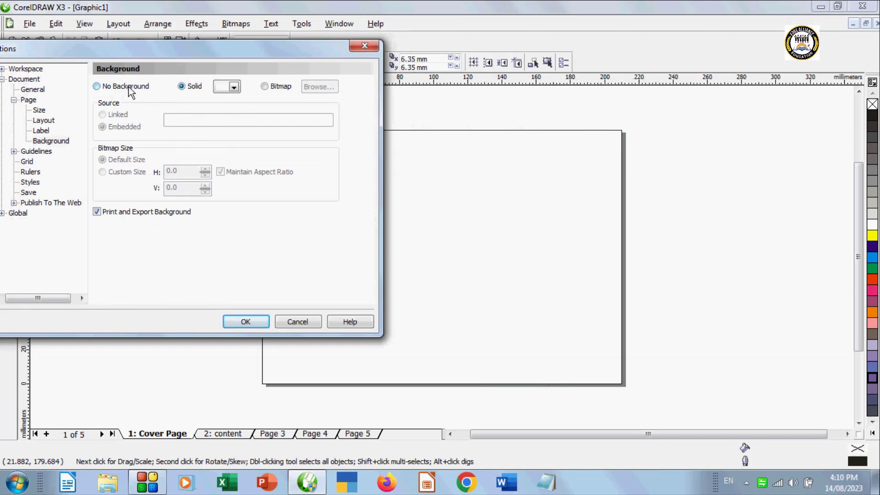
click(194, 86)
click(233, 87)
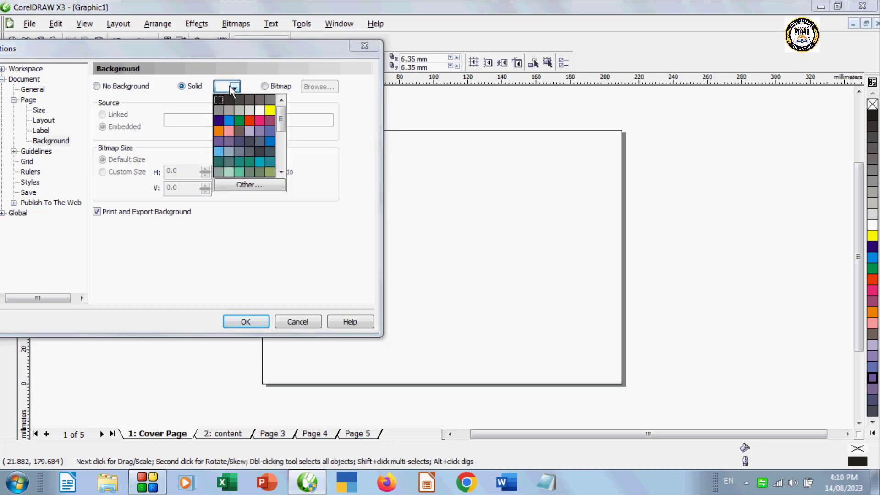
click(284, 134)
drag(285, 135, 281, 164)
click(257, 137)
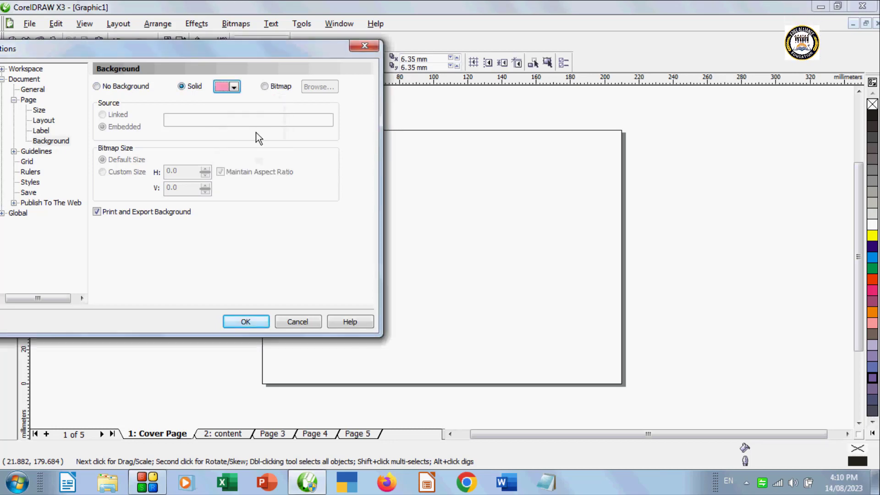
click(234, 88)
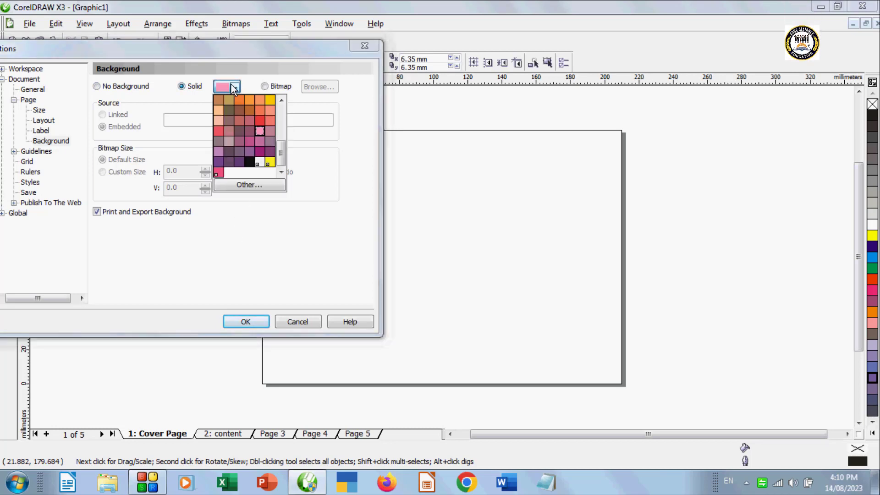
click(218, 112)
click(243, 321)
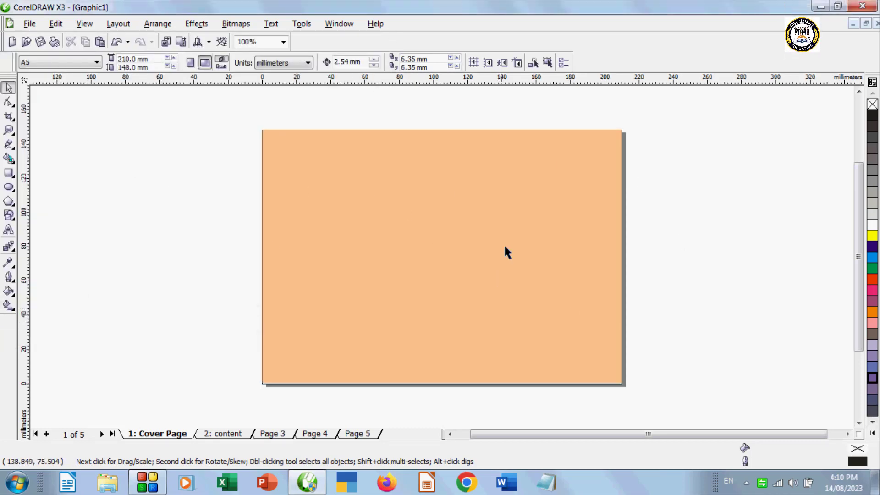
Remove the light orange page colour by setting the page to No Background.
click(119, 23)
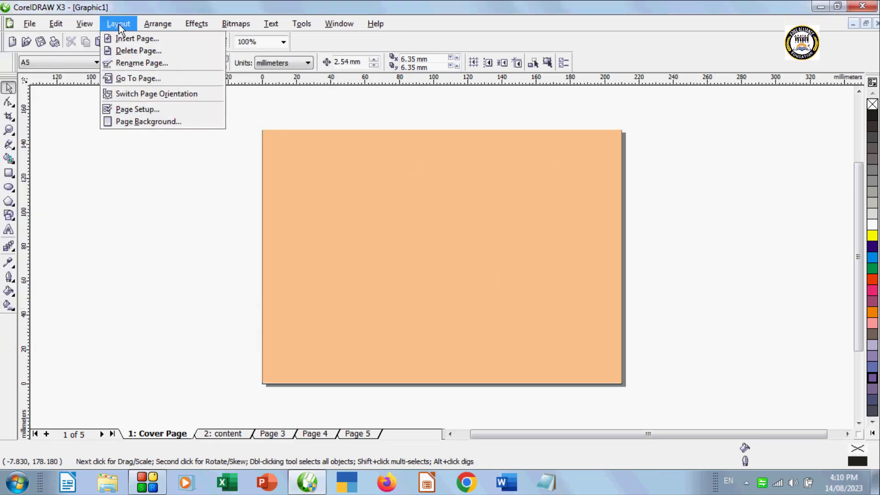
click(158, 122)
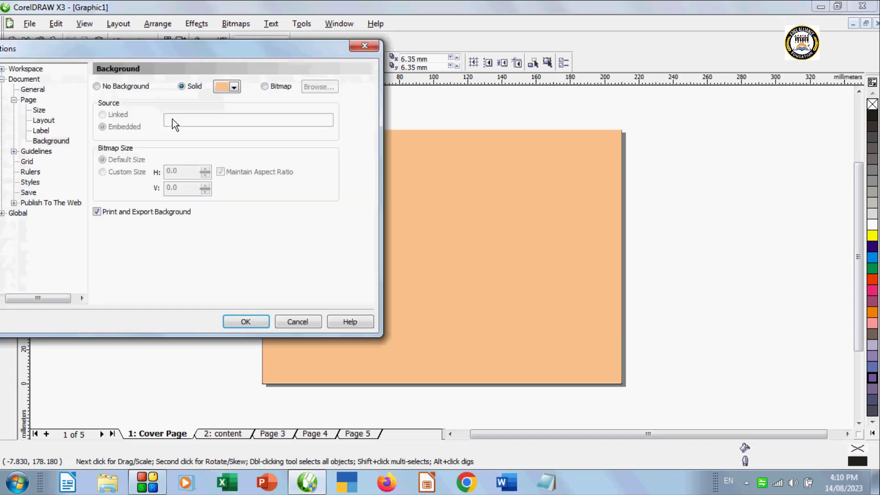
click(132, 87)
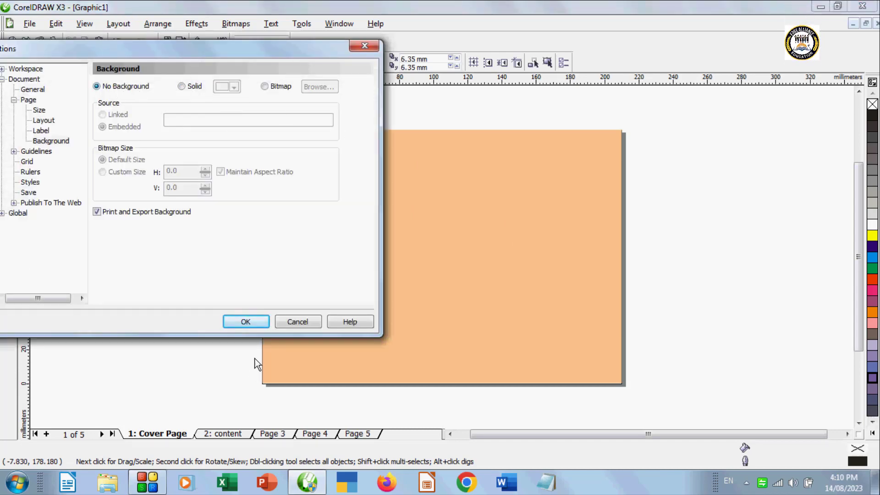
click(243, 322)
Apply a solid page background in PANTONE 111 C from the PANTONE(R) solid coated palette.
click(120, 23)
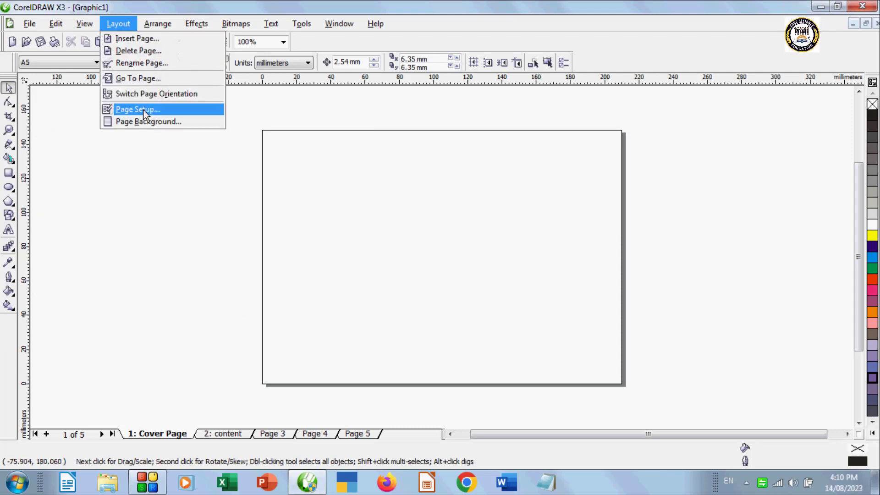
click(144, 121)
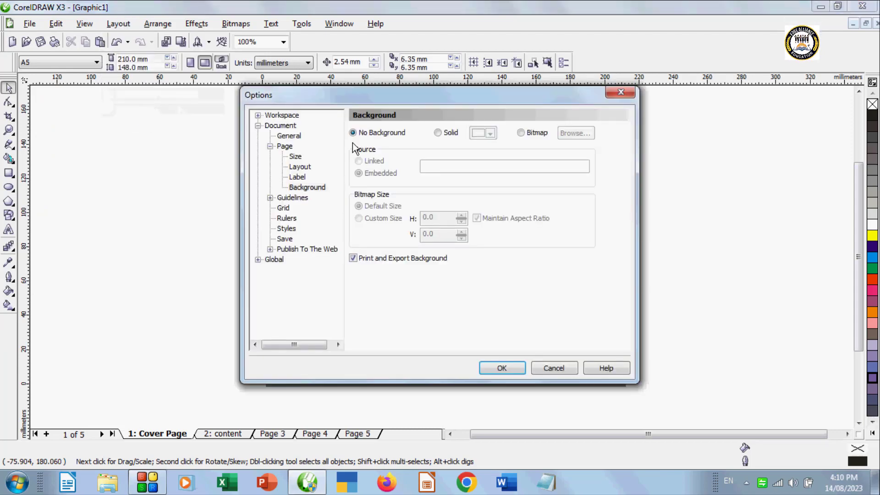
click(447, 133)
click(489, 134)
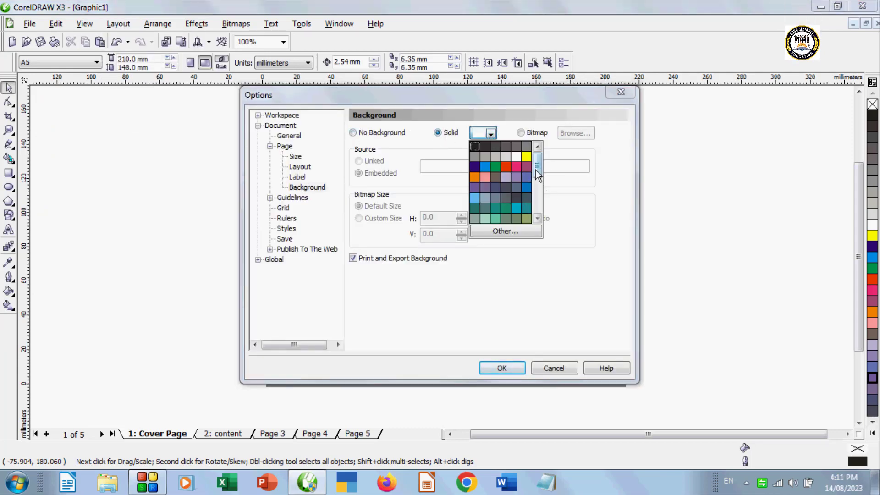
drag(537, 174, 537, 155)
click(497, 235)
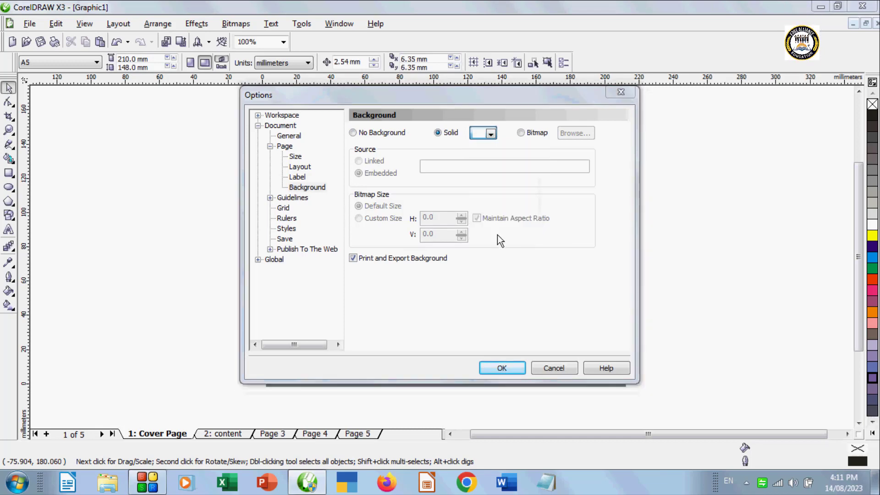
click(627, 146)
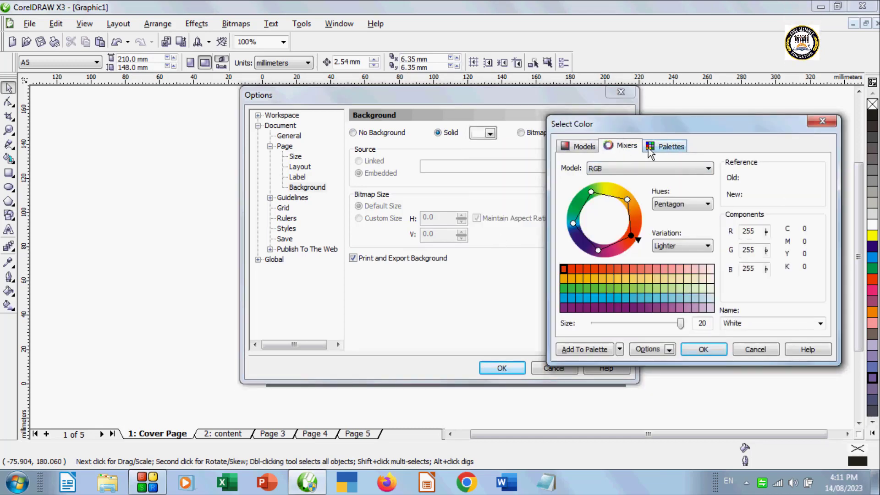
click(661, 146)
click(674, 307)
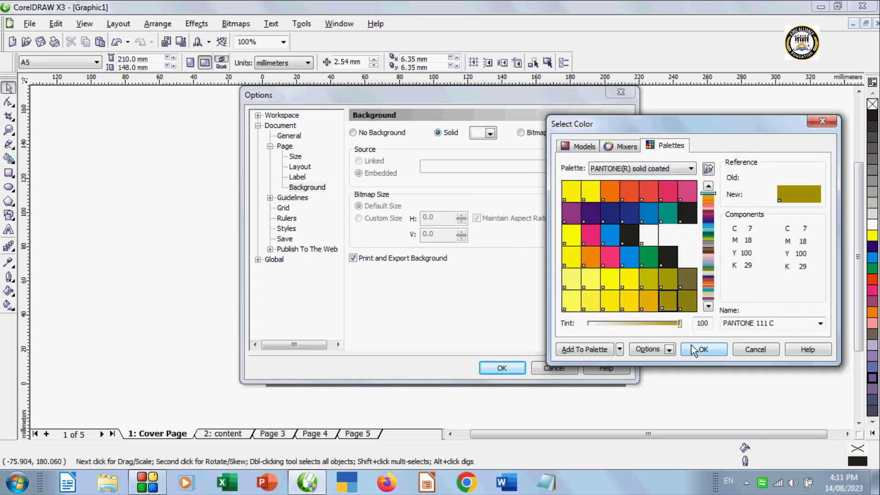
click(693, 346)
click(502, 367)
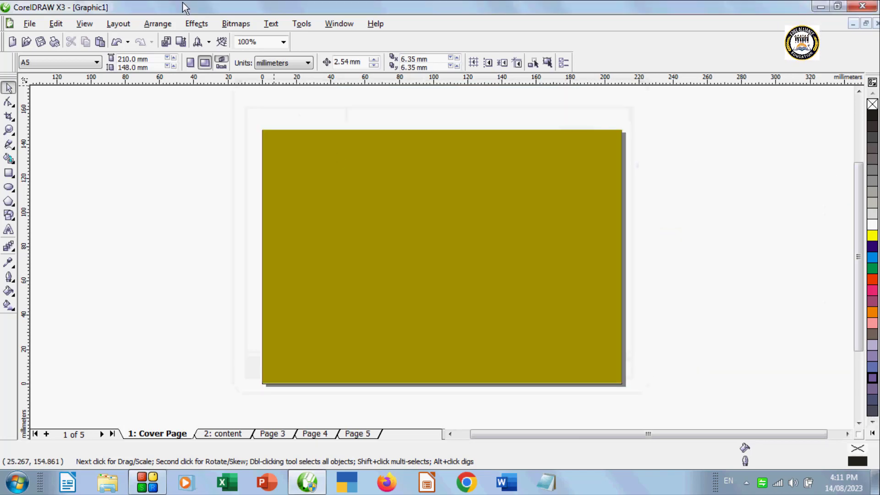
Switch the page background type from Solid to Bitmap in the page background options.
click(103, 21)
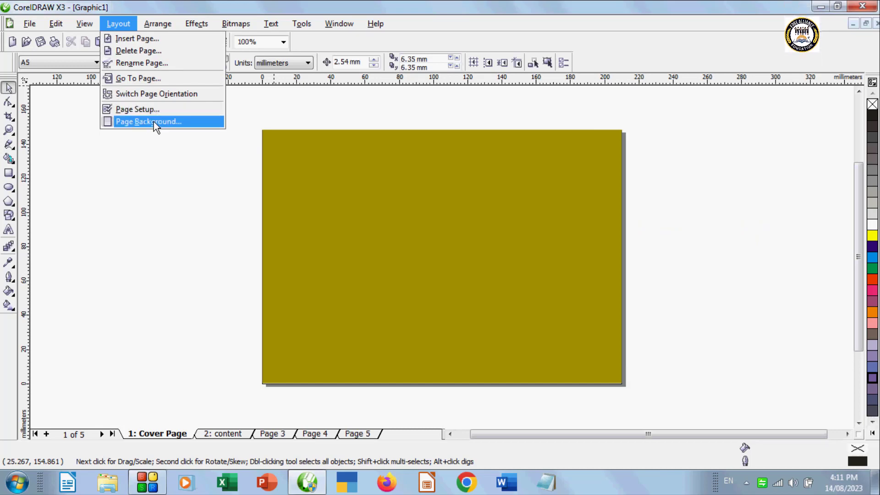
click(153, 122)
drag(537, 106, 434, 116)
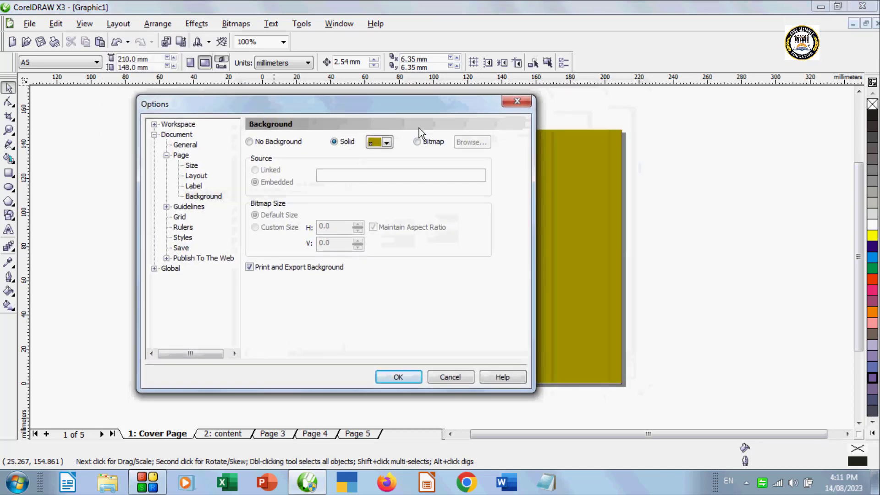
click(417, 141)
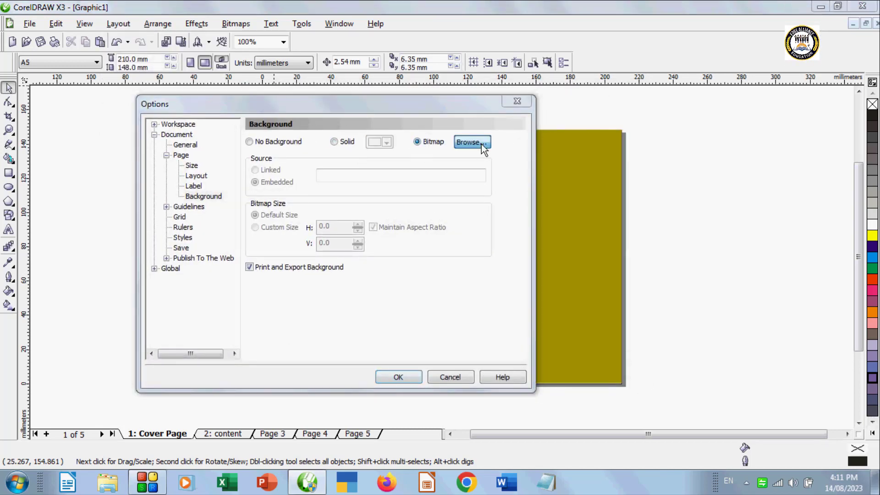
Import 1715.tmp.jpg from the Pictures library as the bitmap background and apply it to the page.
click(482, 144)
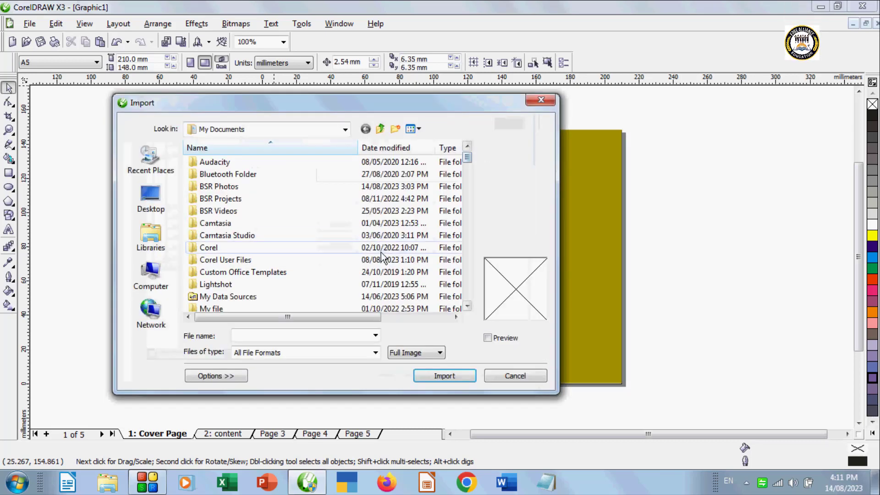
scroll(216, 293, down, 10)
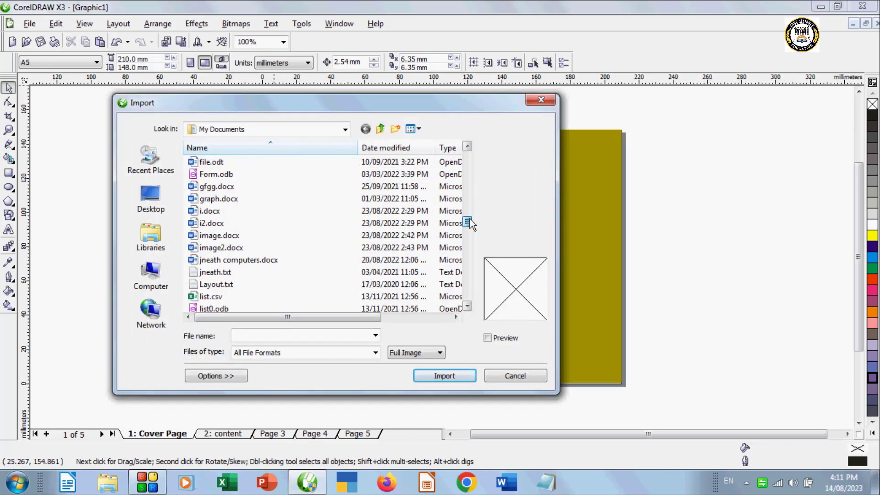
click(151, 197)
click(151, 236)
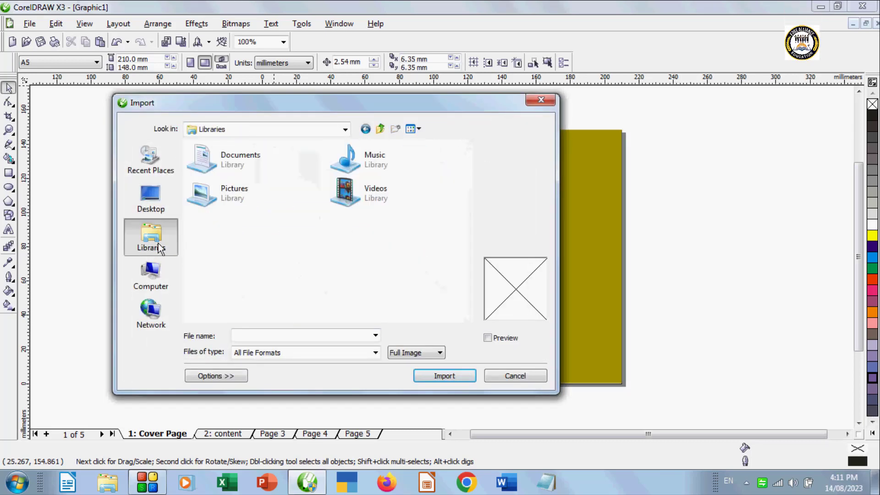
click(250, 194)
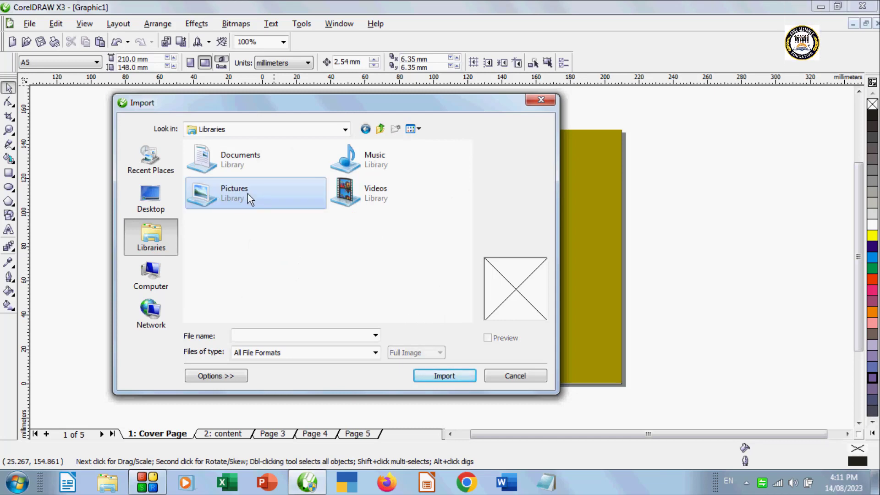
double_click(247, 194)
click(219, 195)
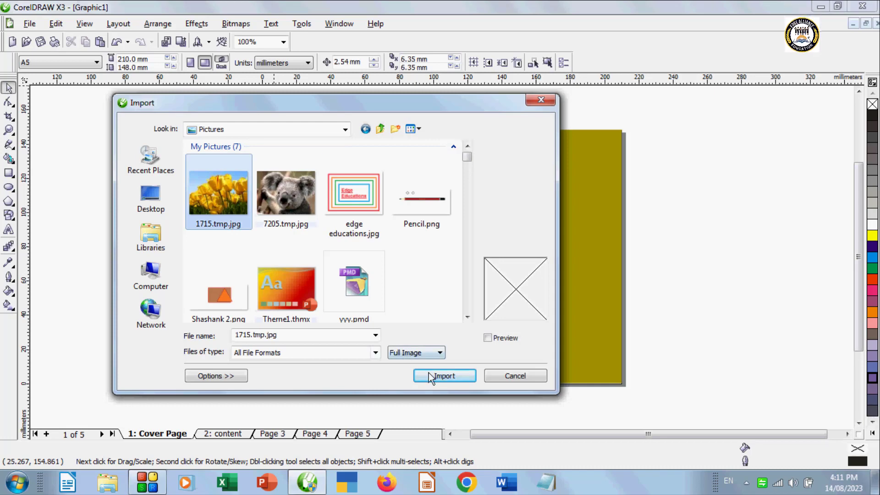
click(431, 377)
click(410, 379)
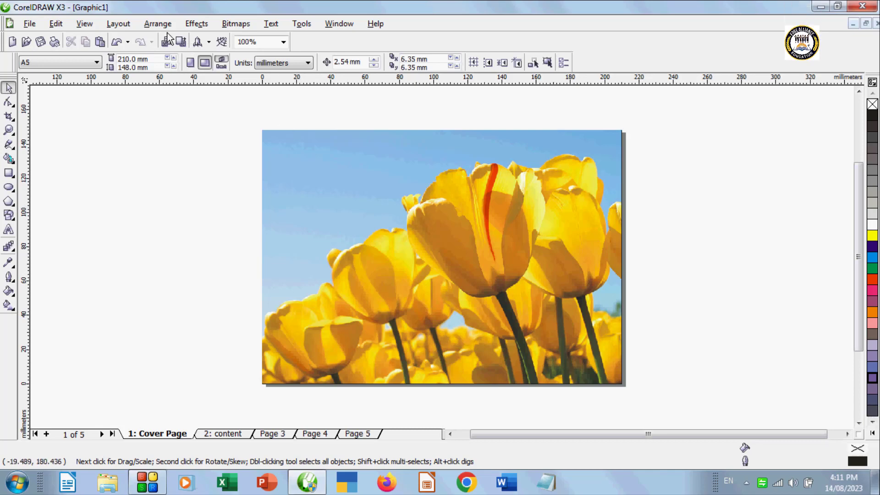
Remove the tulip bitmap from the page by setting the page to No Background.
click(156, 24)
mouse_move(120, 25)
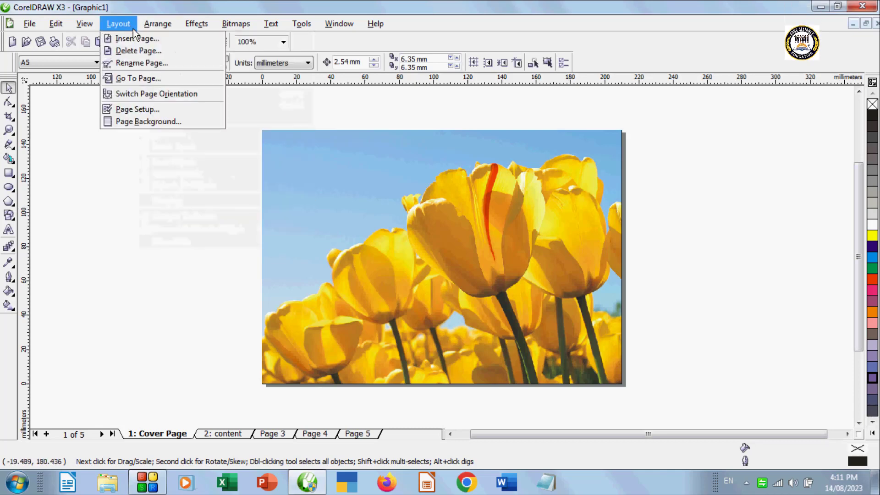
click(133, 122)
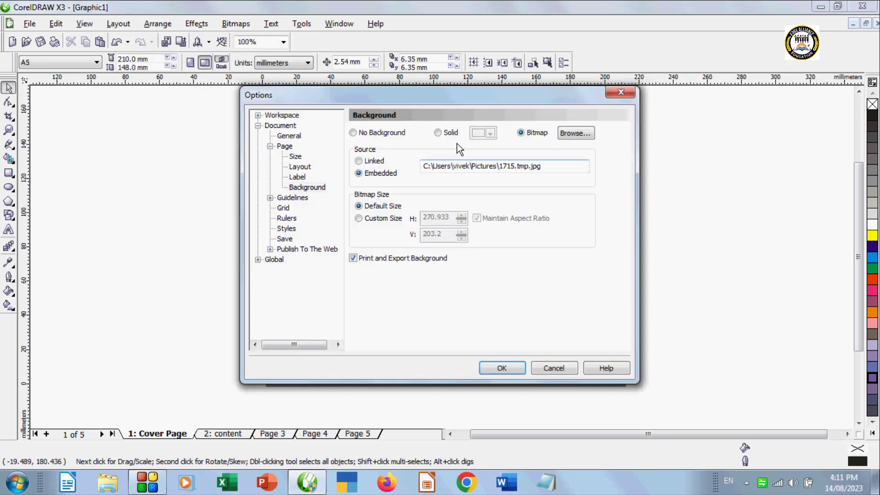
click(376, 136)
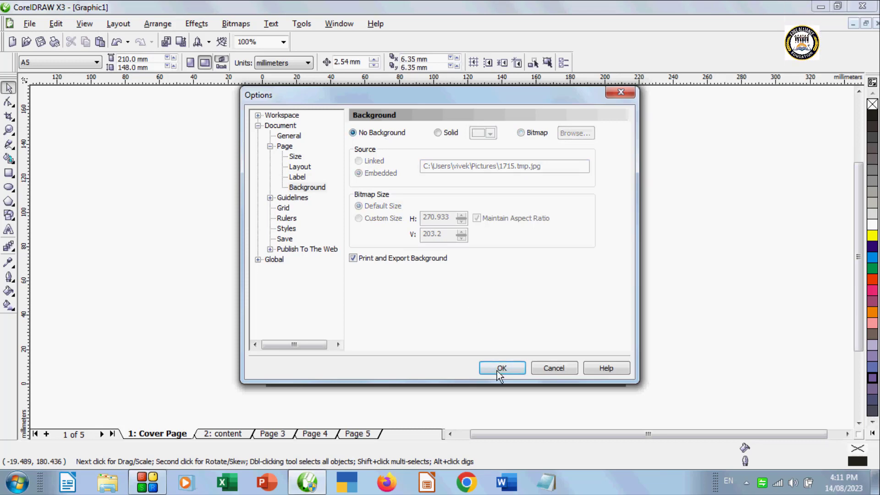
click(502, 369)
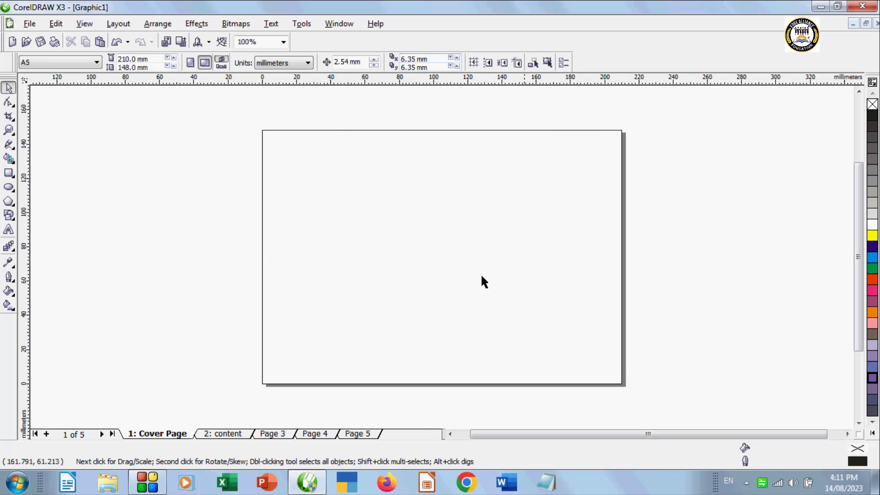
click(119, 24)
click(354, 242)
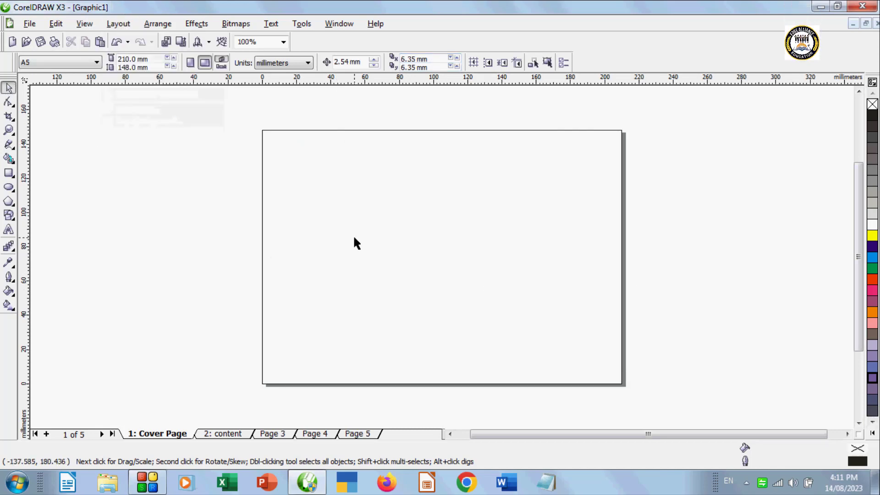